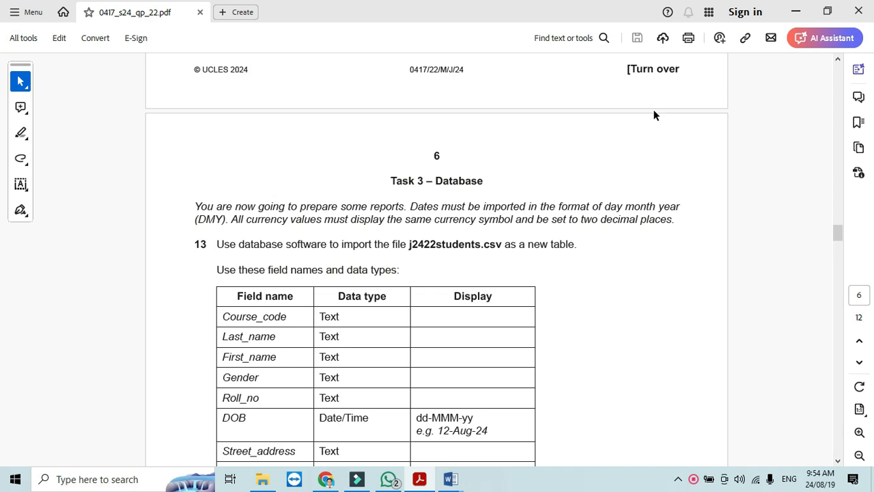
Step: Read the Task 3 instructions on date format, currency display and the CSV file to import as a new table
drag(191, 203, 425, 206)
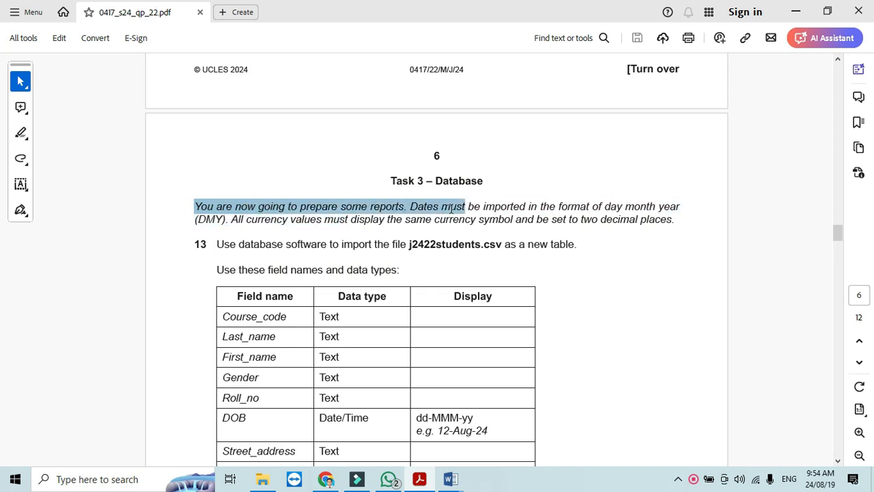
drag(525, 209, 562, 209)
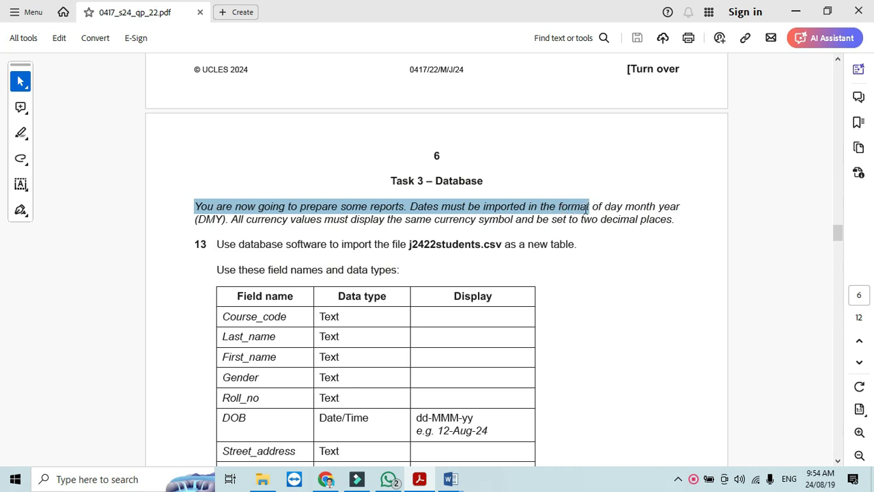
drag(622, 209, 512, 228)
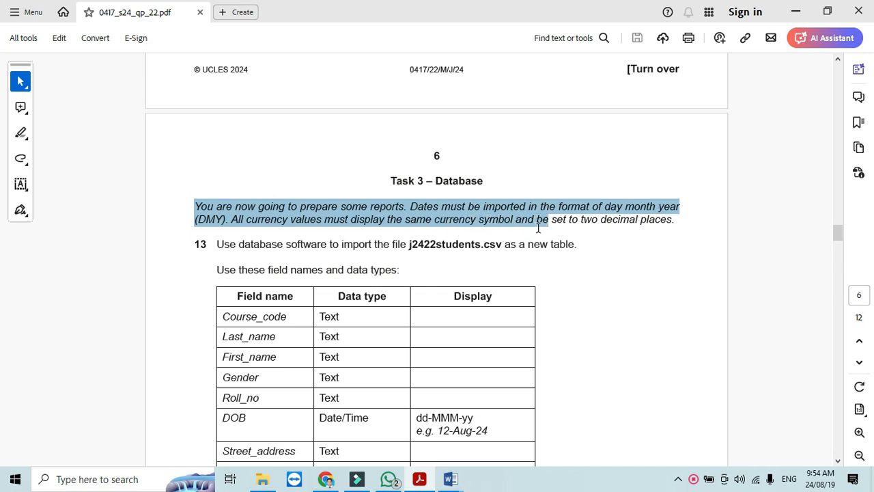
drag(594, 229, 675, 224)
click(396, 250)
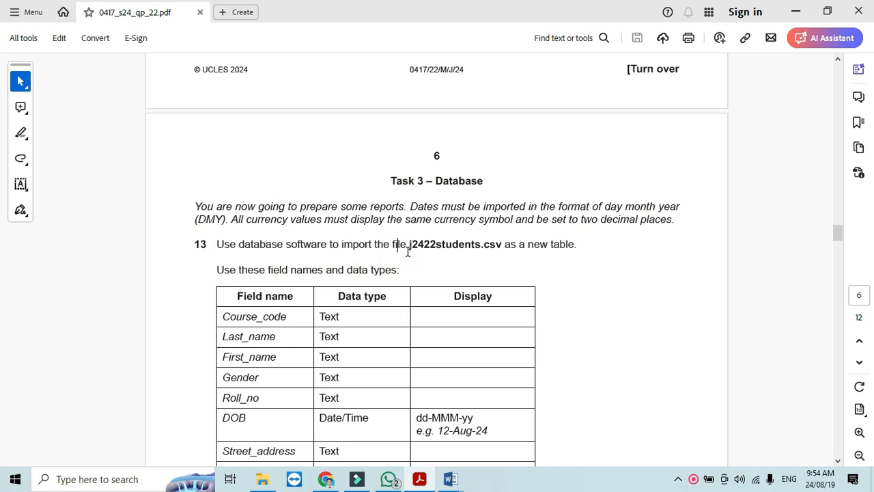
drag(409, 247, 439, 248)
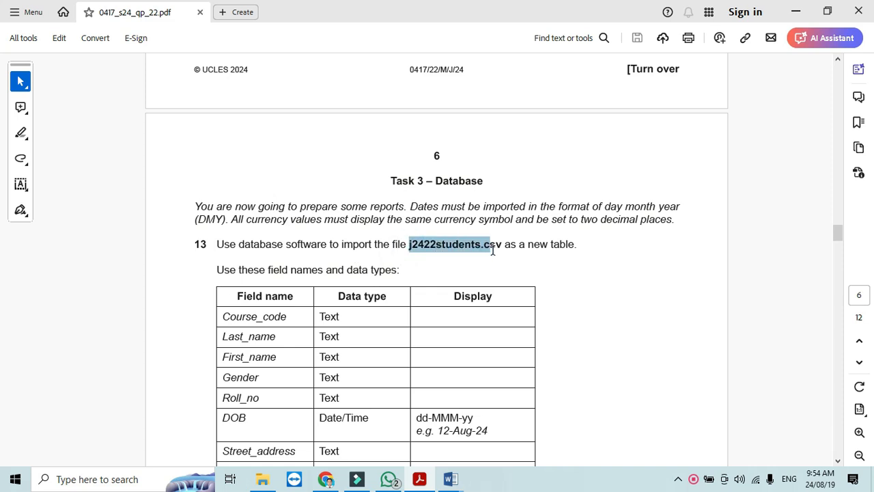
drag(502, 251, 502, 251)
Step: Launch Access 2016 and dismiss the Office activation notice
click(143, 481)
text(acc)
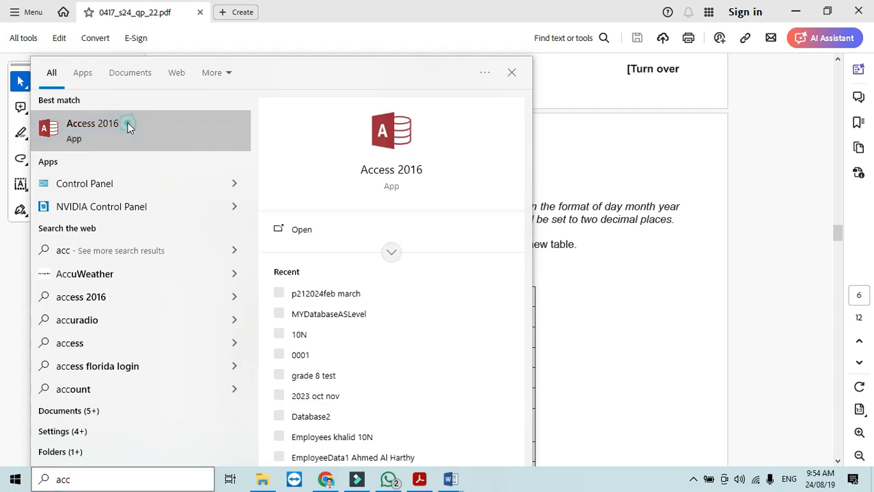
click(126, 121)
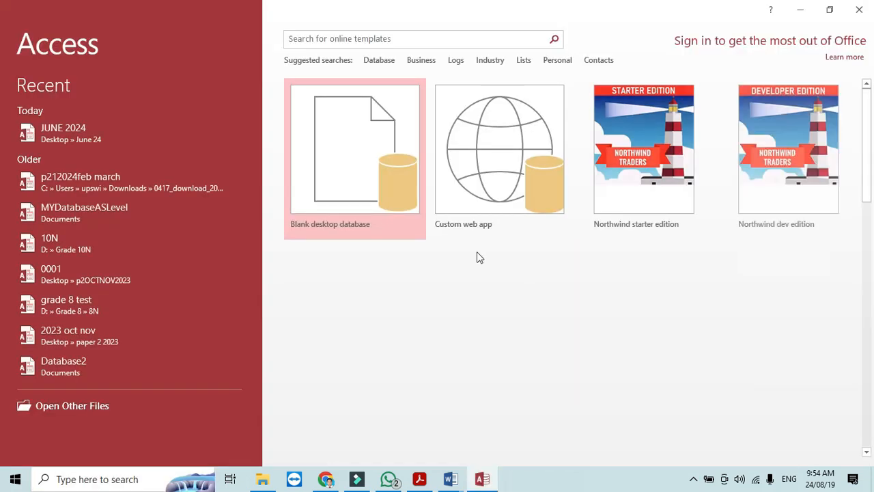
click(562, 365)
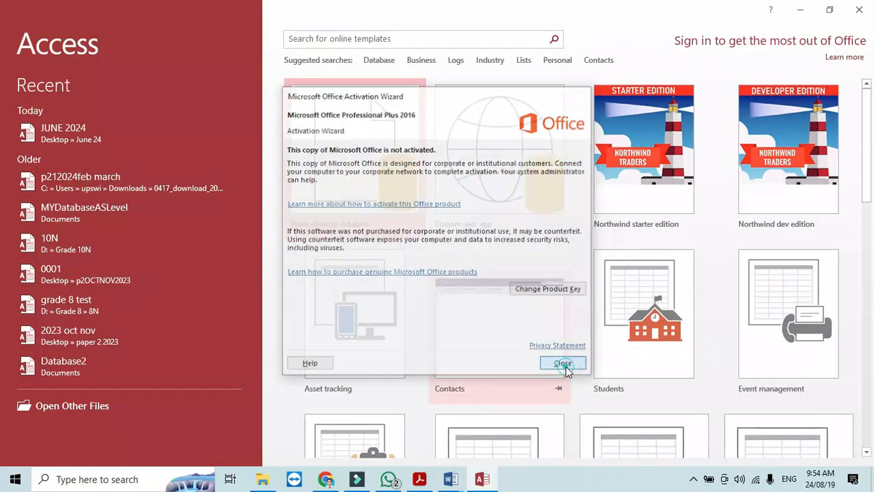
Step: Create a blank desktop database named 2024 22 in the Desktop folder June 24 22, and close its empty starter table
click(375, 195)
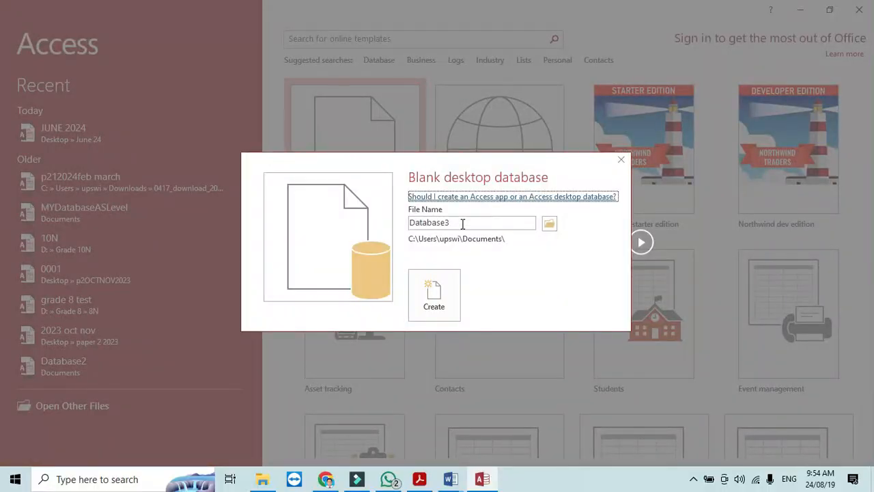
double_click(462, 224)
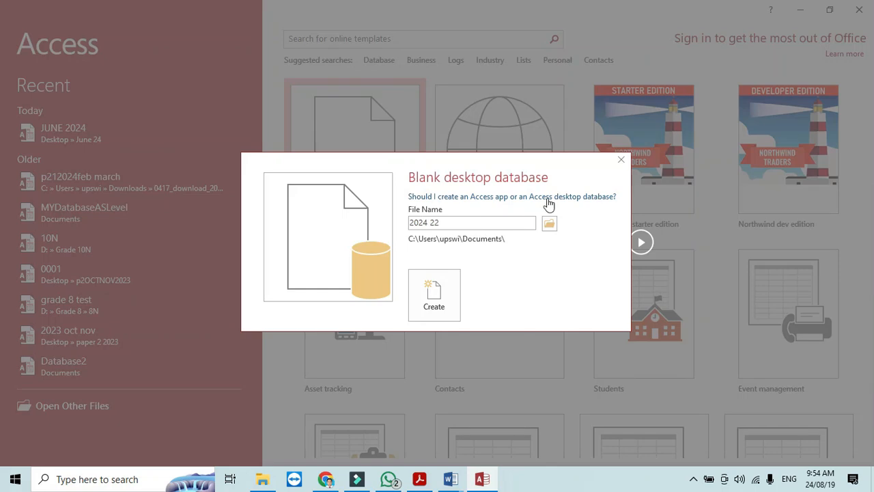
click(549, 224)
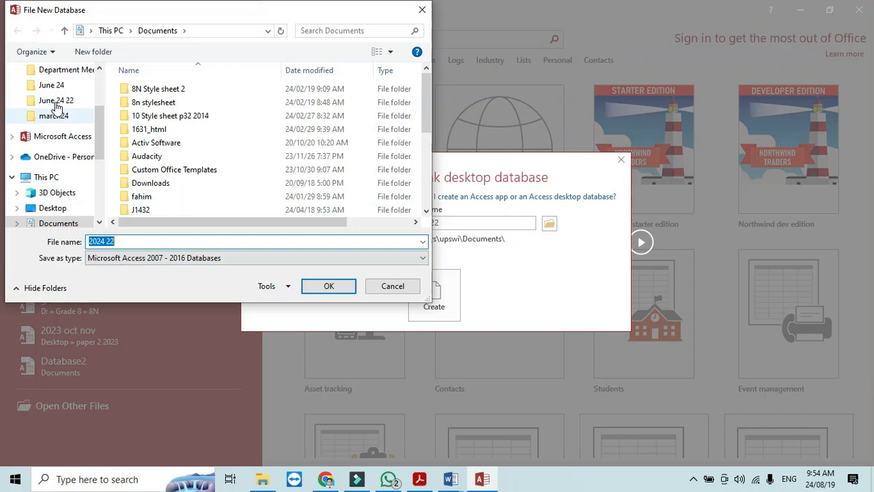
click(54, 208)
double_click(166, 140)
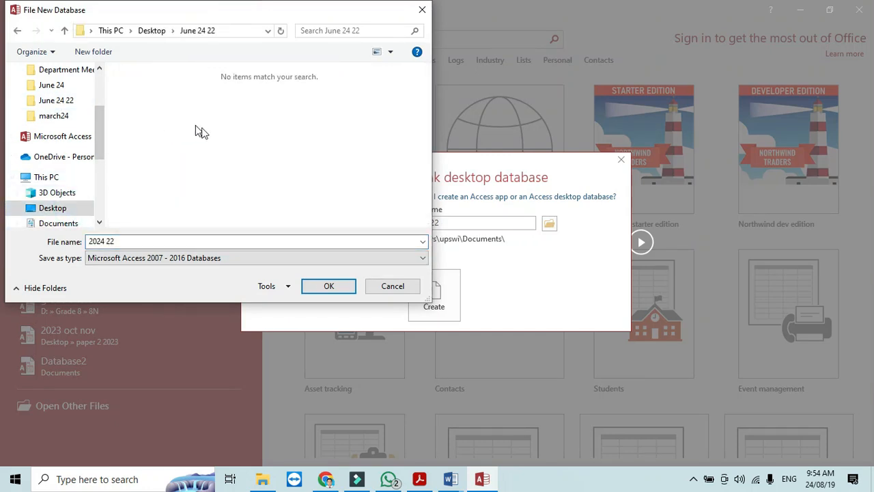
click(319, 285)
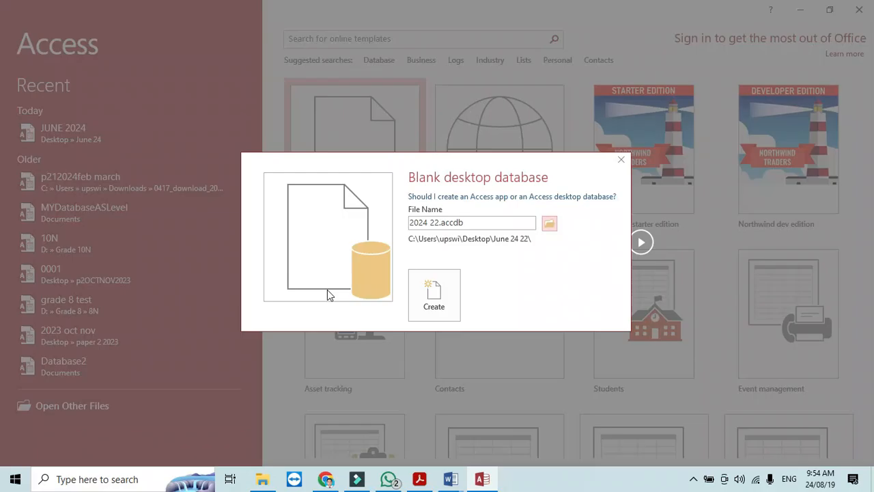
click(451, 303)
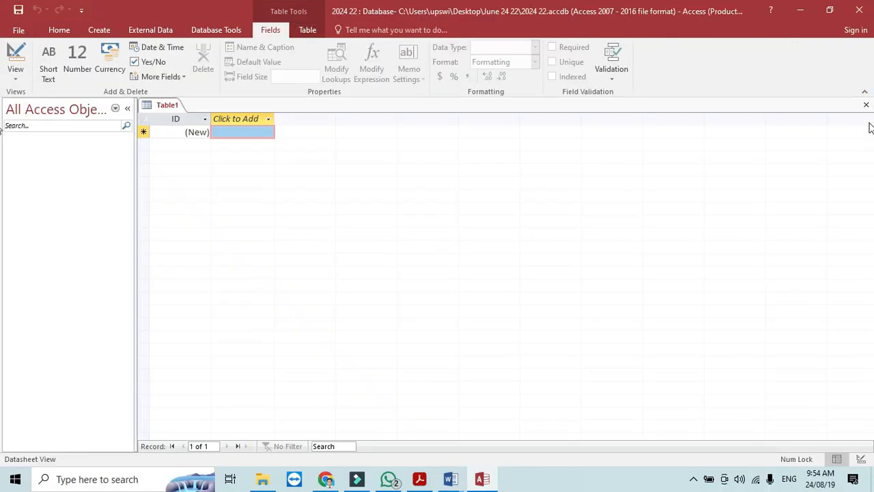
click(872, 104)
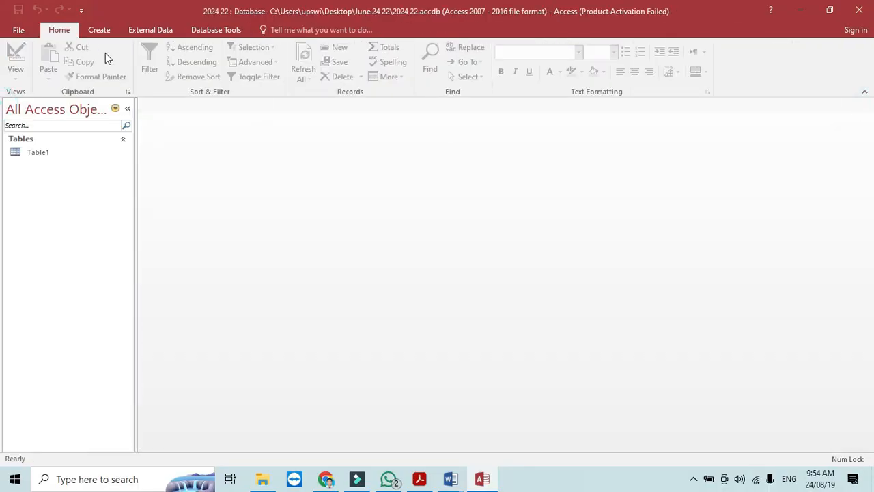
Step: Start a text file import of j2422students from the Desktop folder June 24 22 into a new table
click(151, 29)
click(180, 47)
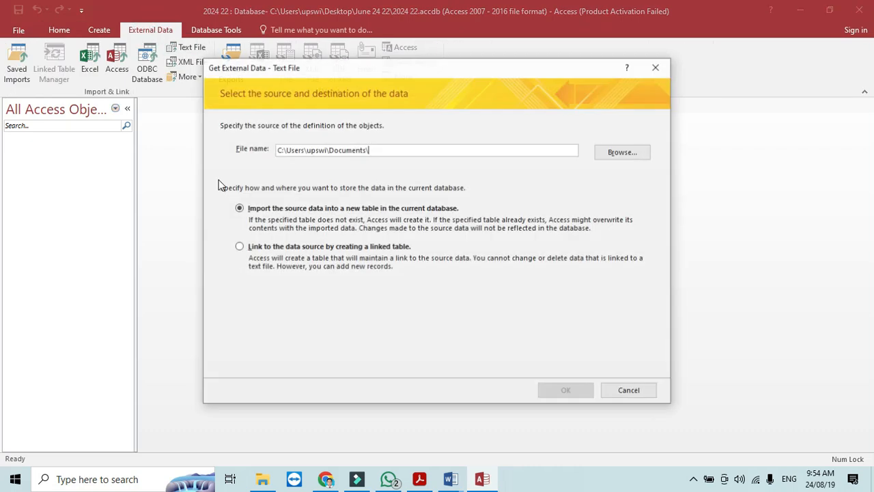
click(641, 151)
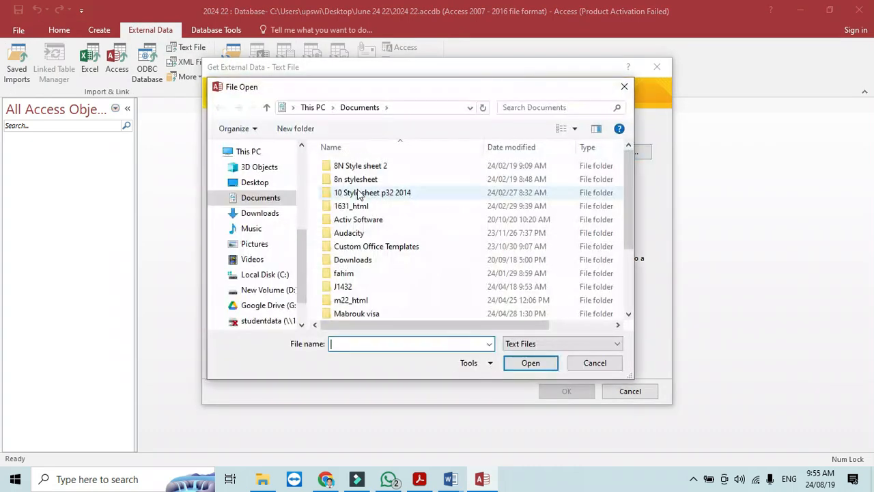
click(254, 183)
double_click(369, 216)
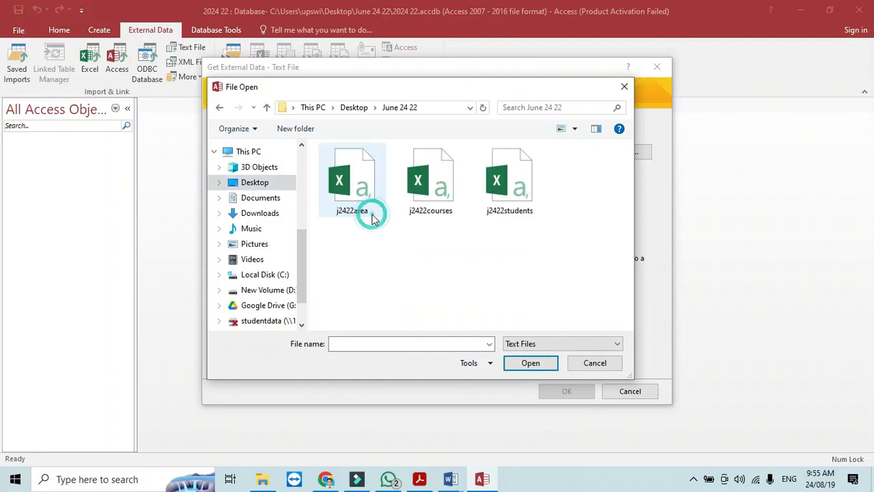
key(alt+Tab)
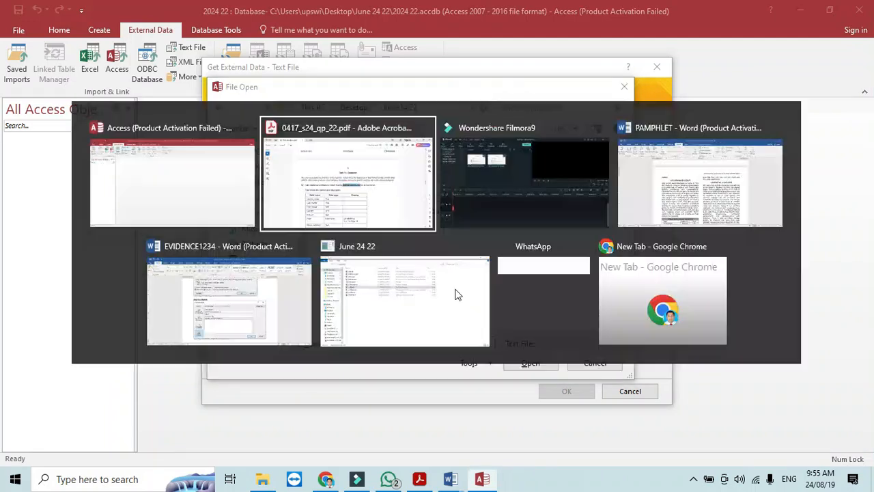
key(alt+Tab)
click(516, 179)
click(531, 363)
click(560, 387)
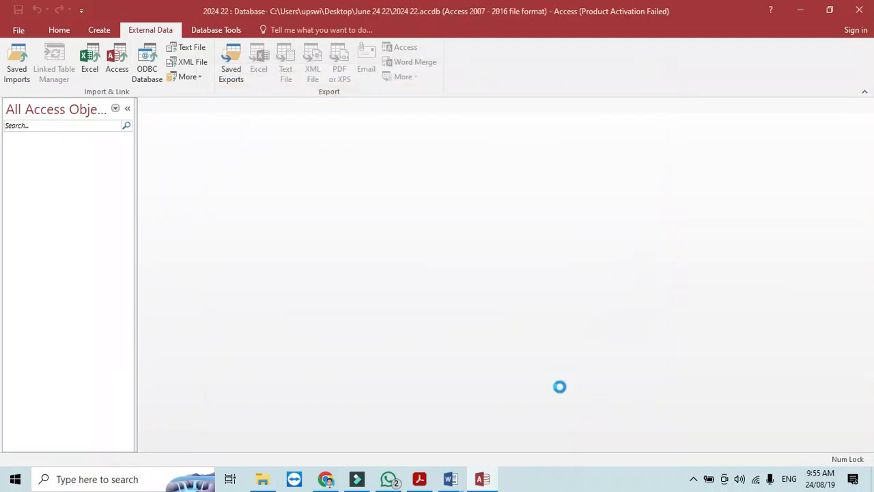
Step: Keep the file comma-delimited and treat its first row as field names, continuing to the field options
click(559, 367)
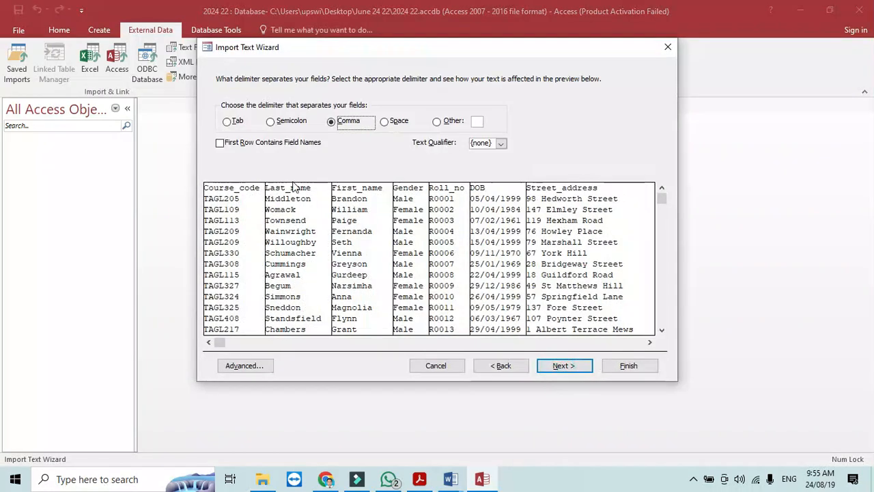
click(220, 142)
click(573, 369)
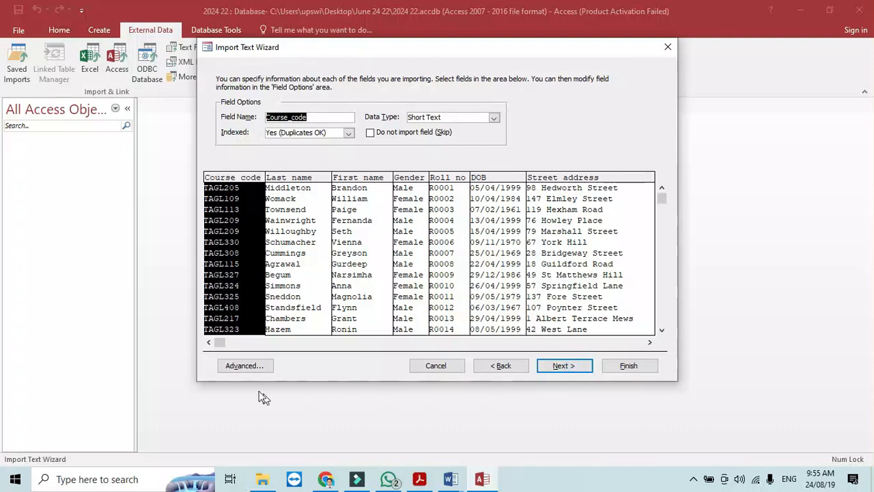
Step: Set the date order to DMY in the advanced import specification
click(248, 367)
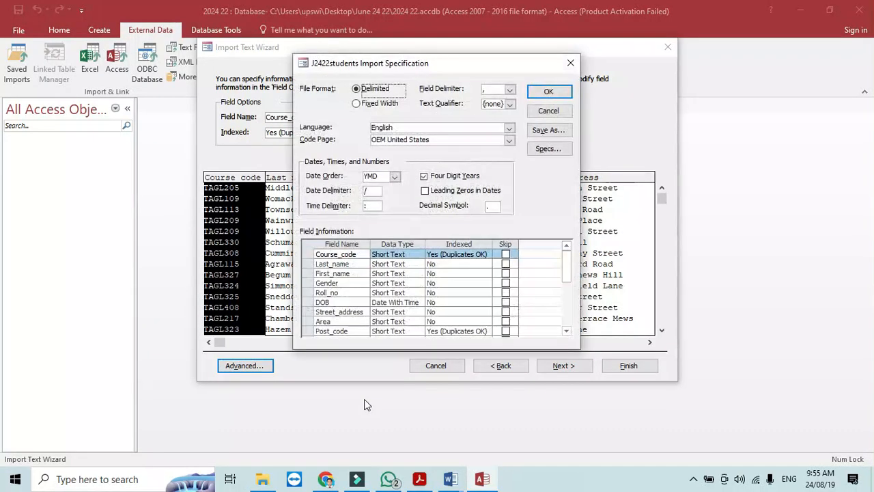
key(alt+Tab)
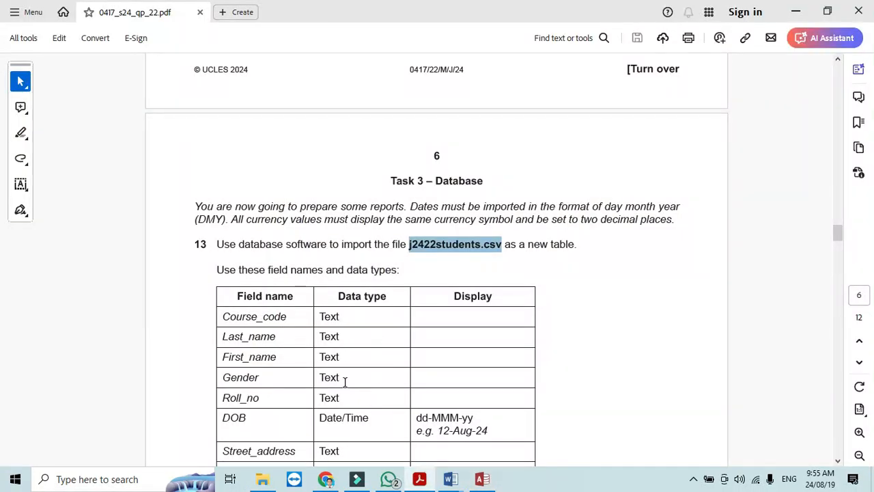
key(alt+Tab)
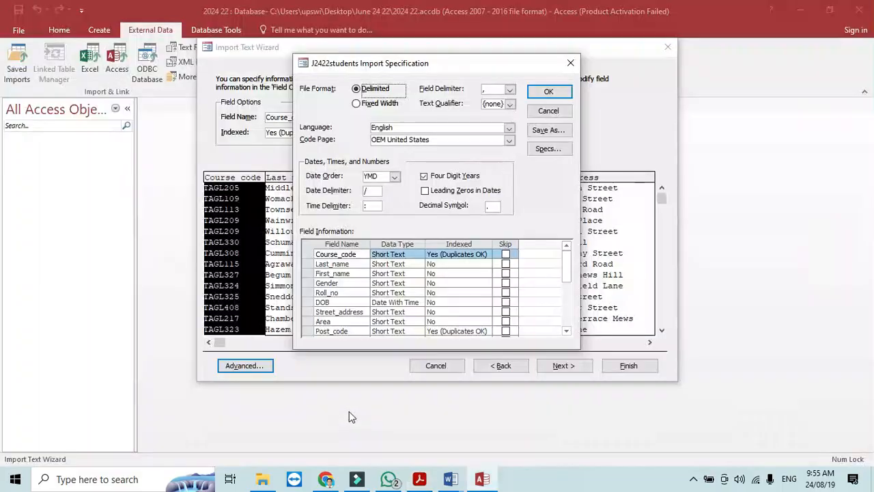
click(409, 304)
click(395, 176)
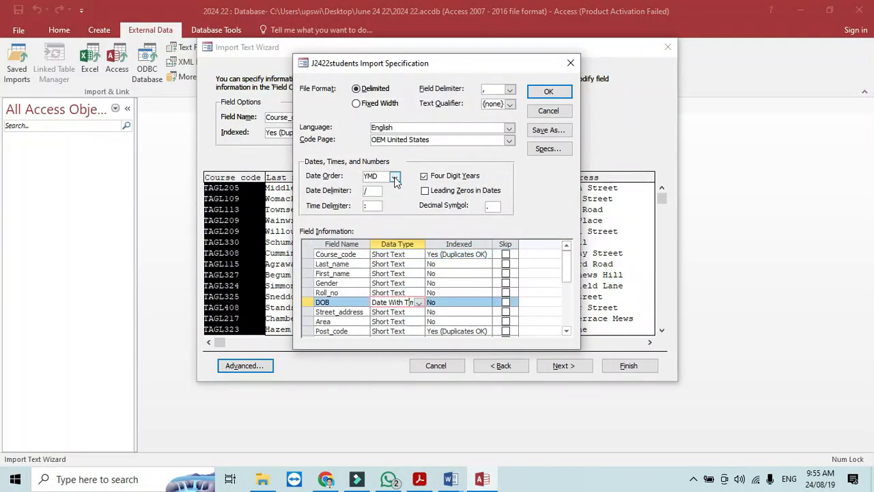
click(375, 187)
Step: Check the required data types in the exam paper, set the Fees_paid field to Yes/No and accept the import specification
key(alt+Tab)
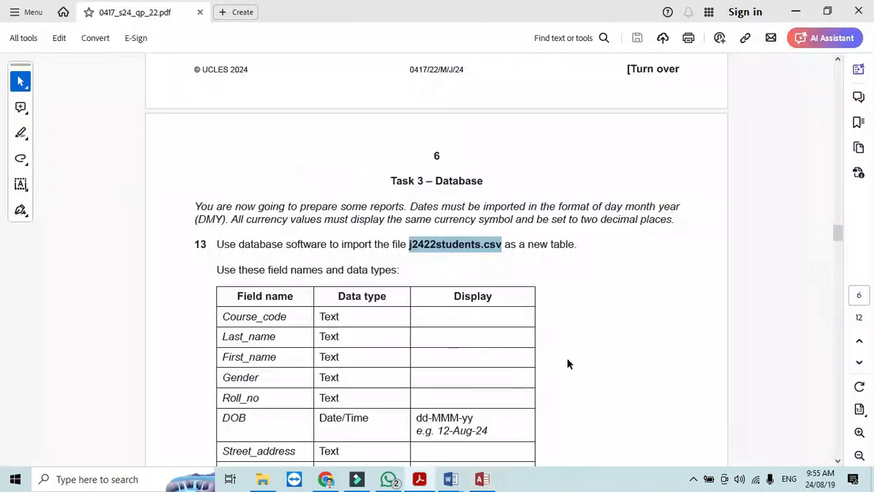
scroll(836, 232, down, 5)
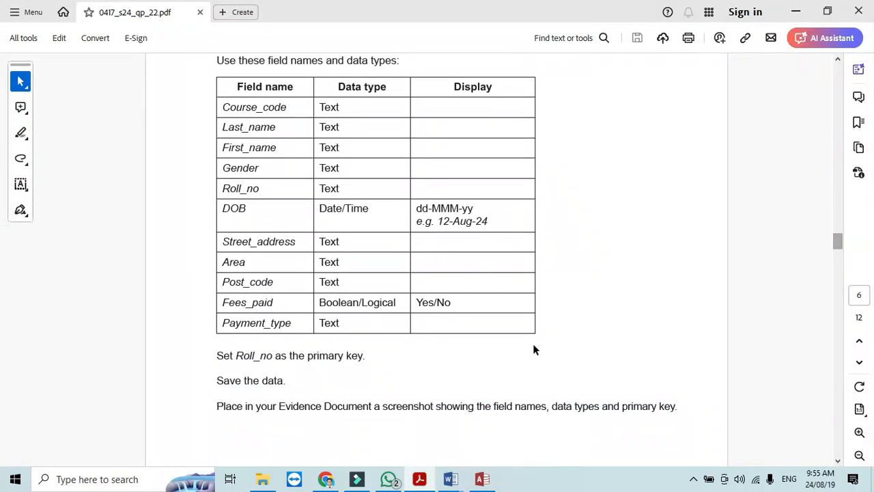
key(alt+Tab)
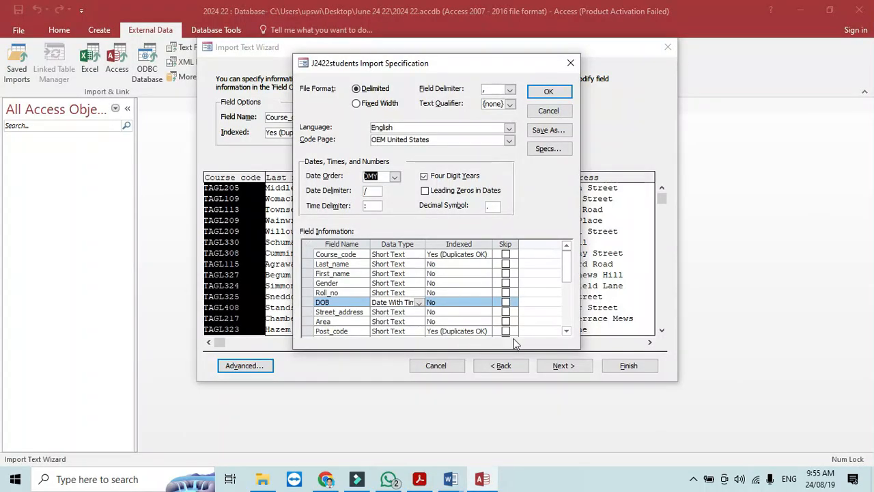
click(566, 331)
click(566, 331)
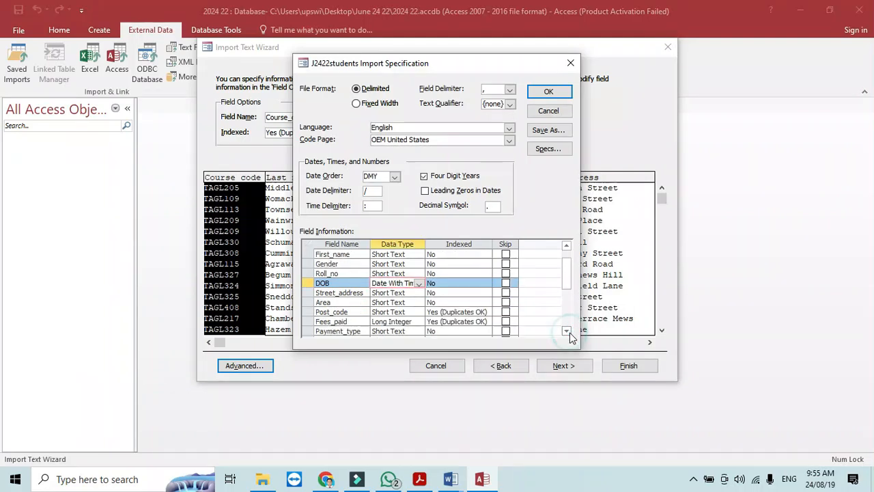
click(417, 321)
click(403, 332)
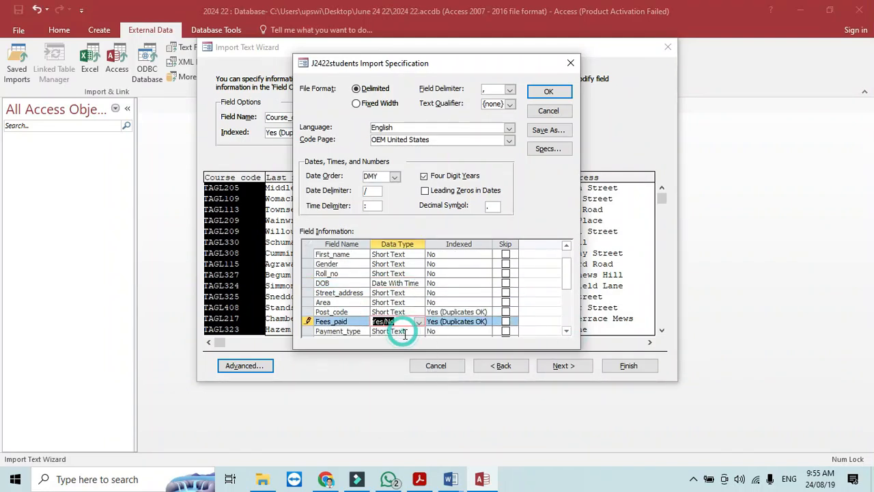
key(alt+Tab)
key(alt+Tab)
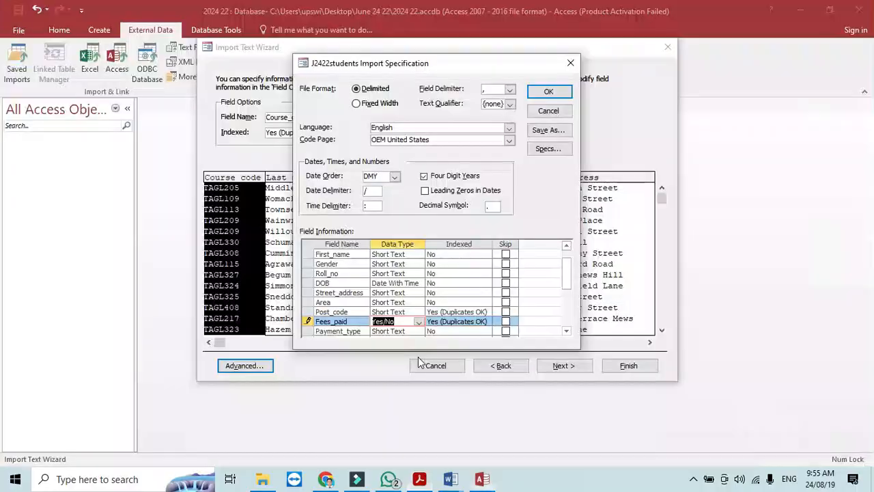
click(548, 91)
Step: Choose Roll_no as the new table's own primary key in the import wizard
click(564, 366)
key(alt+Tab)
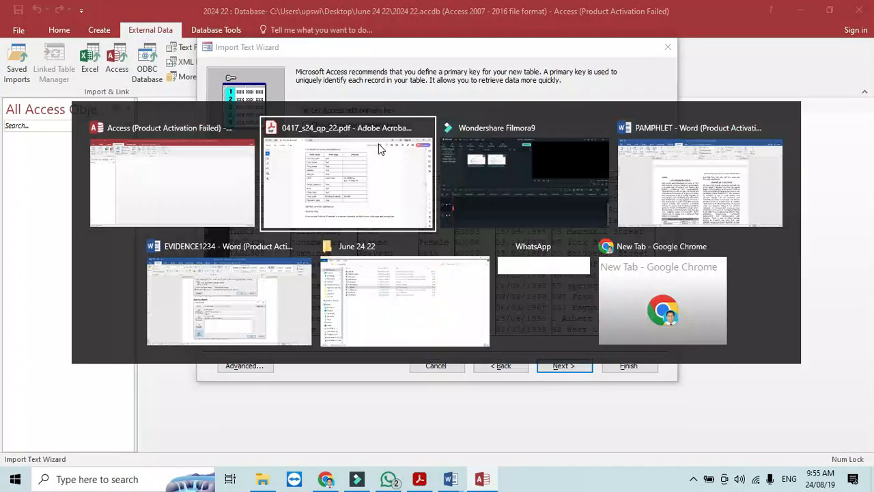
key(alt+Tab)
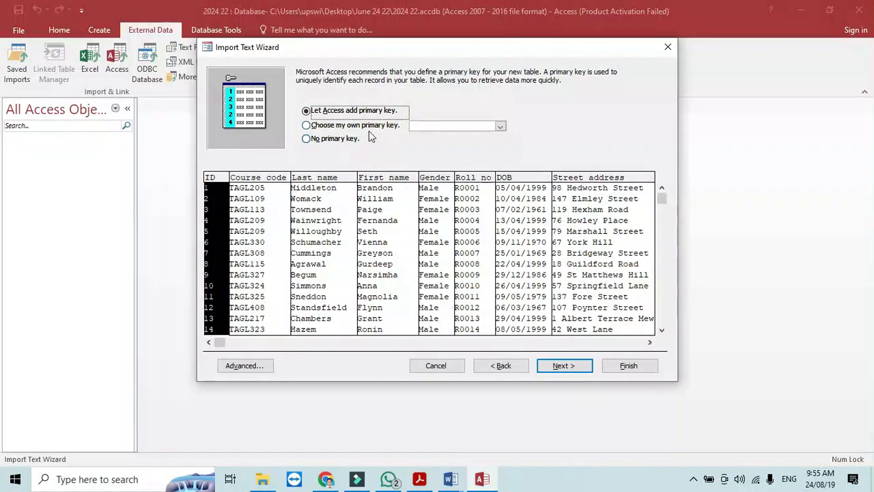
click(355, 126)
click(448, 181)
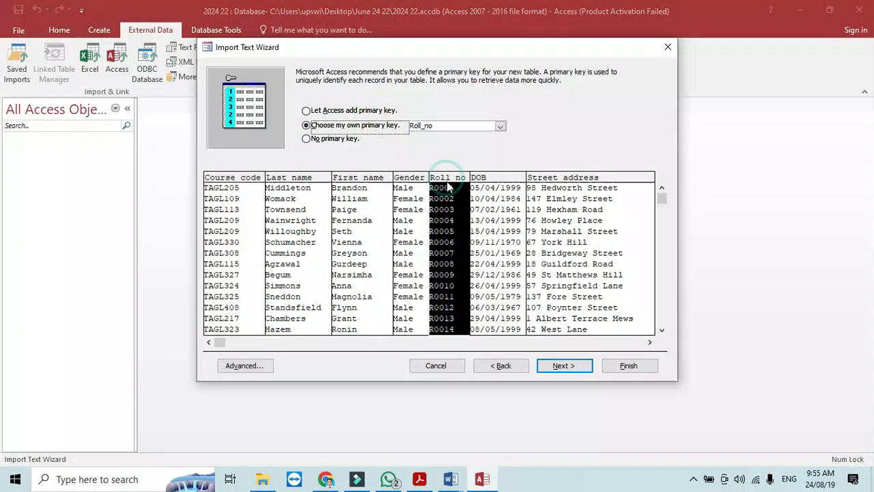
Step: Finish importing the students file without saving the import steps, and open the J2422students table in Design View
click(555, 365)
click(613, 365)
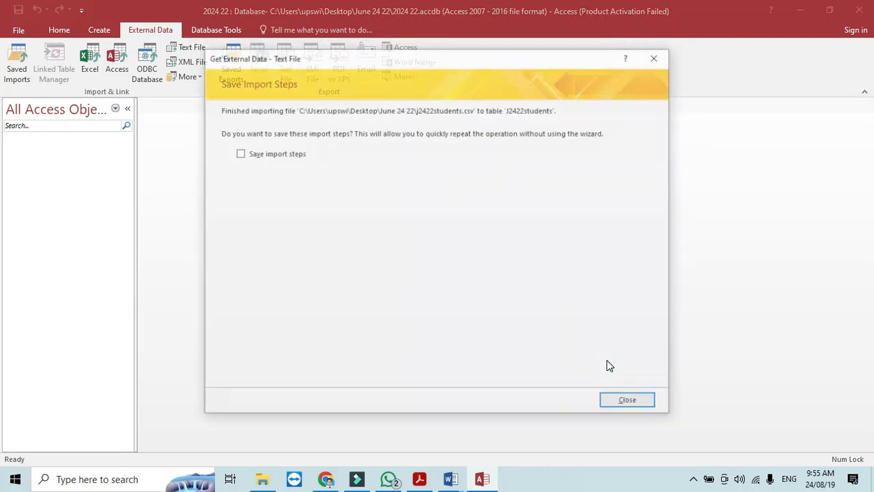
click(625, 399)
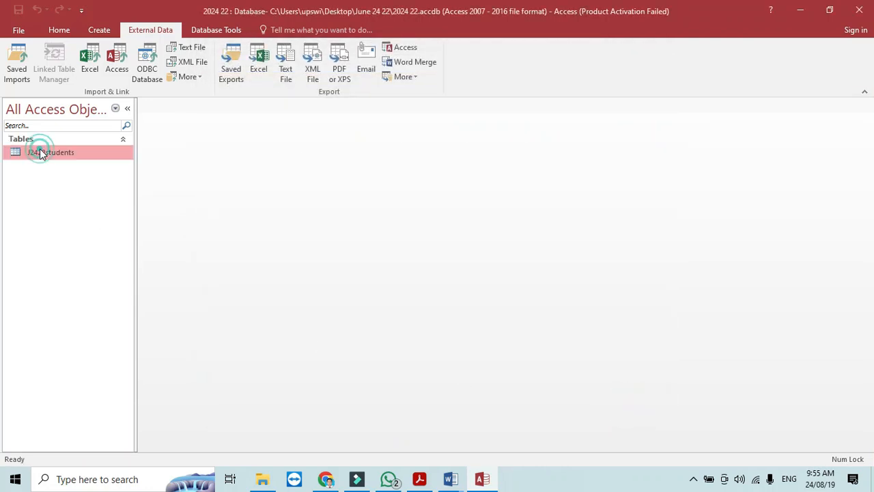
right_click(40, 148)
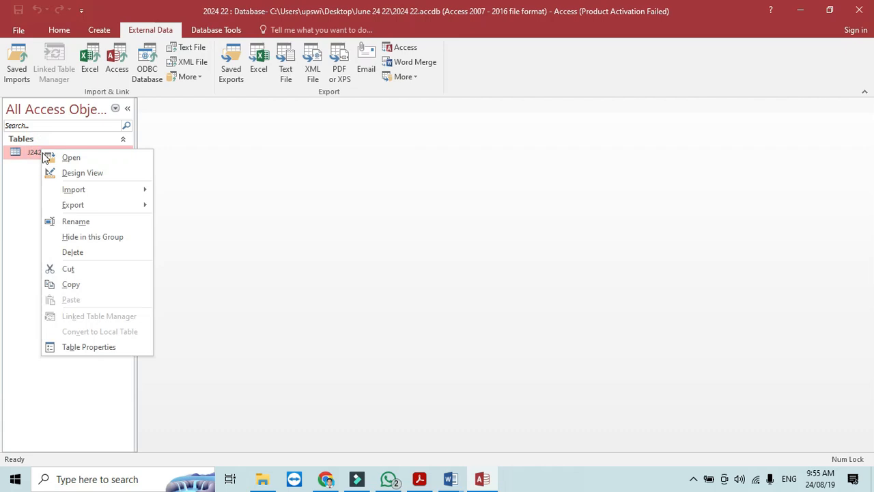
click(70, 173)
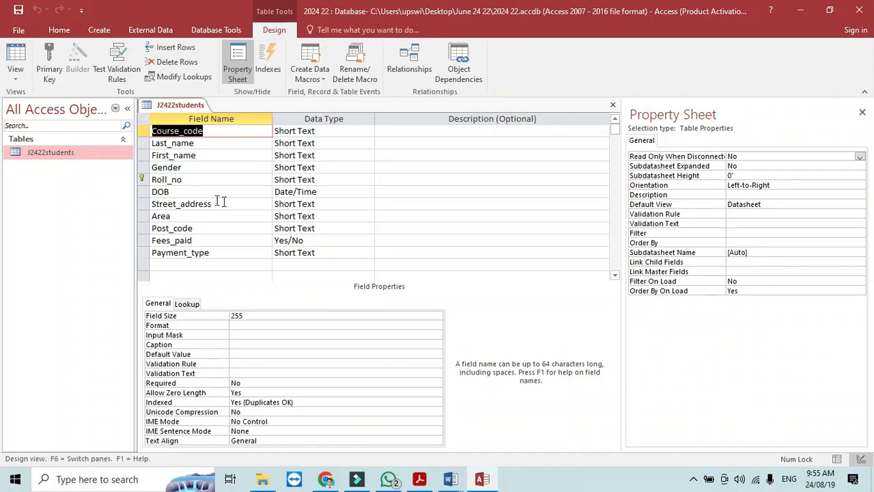
Step: Set the DOB field's display format to Medium Date, checking it against the format required in the exam paper
click(326, 192)
key(alt+Tab)
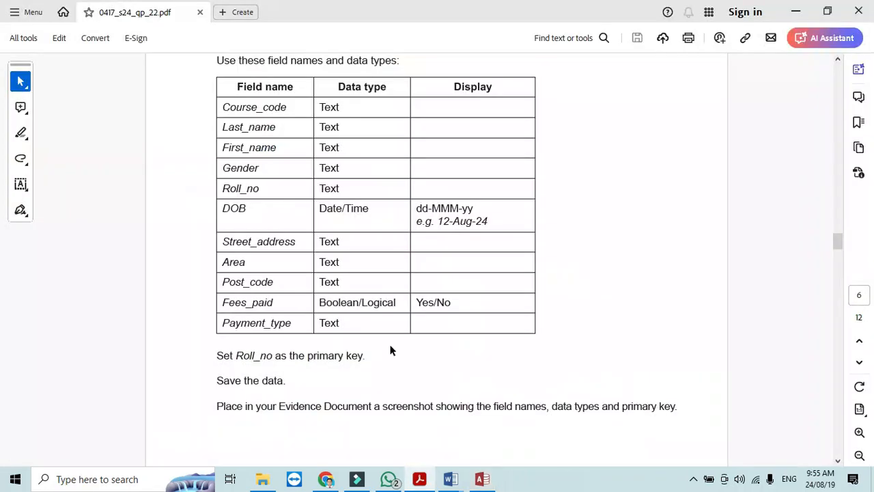
key(alt+Tab)
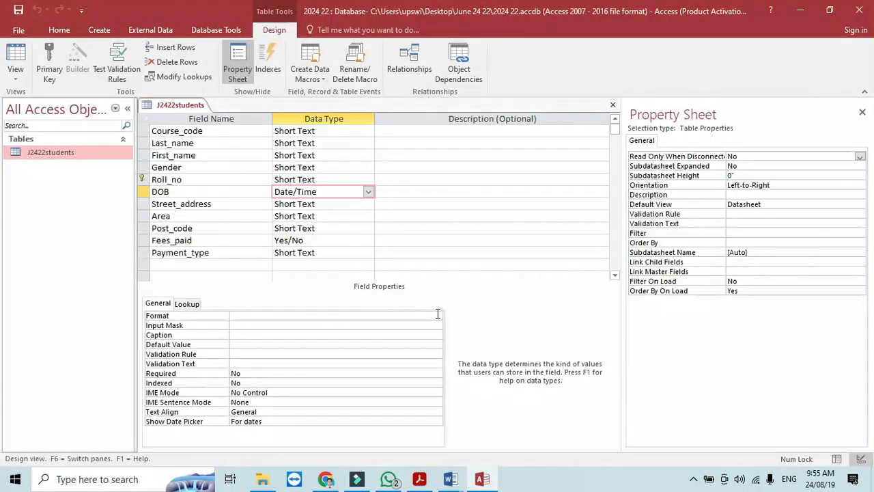
click(437, 315)
click(327, 345)
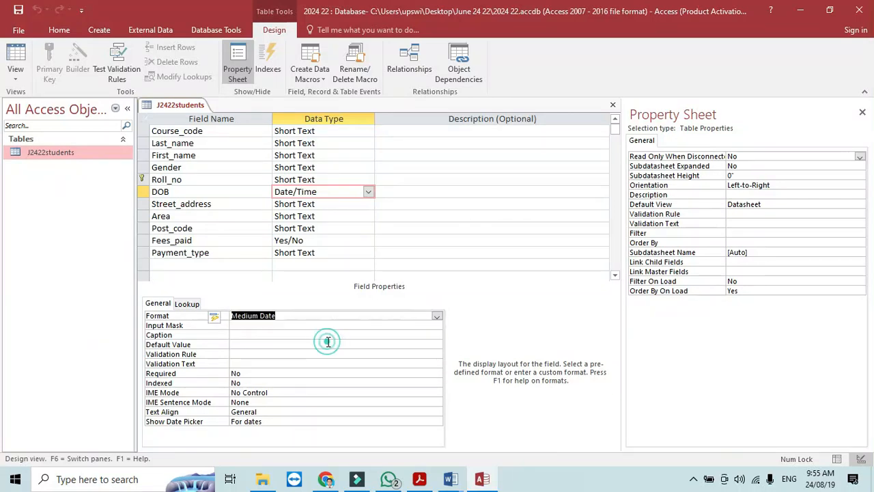
key(alt+Tab)
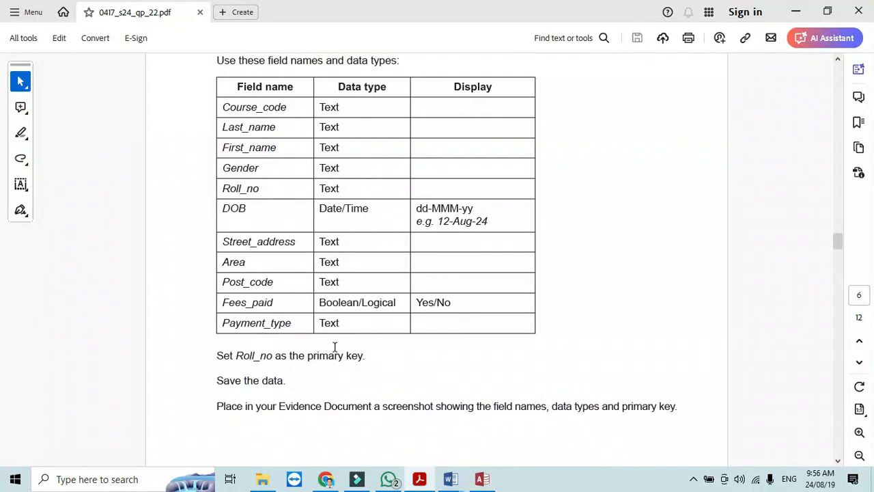
key(alt+Tab)
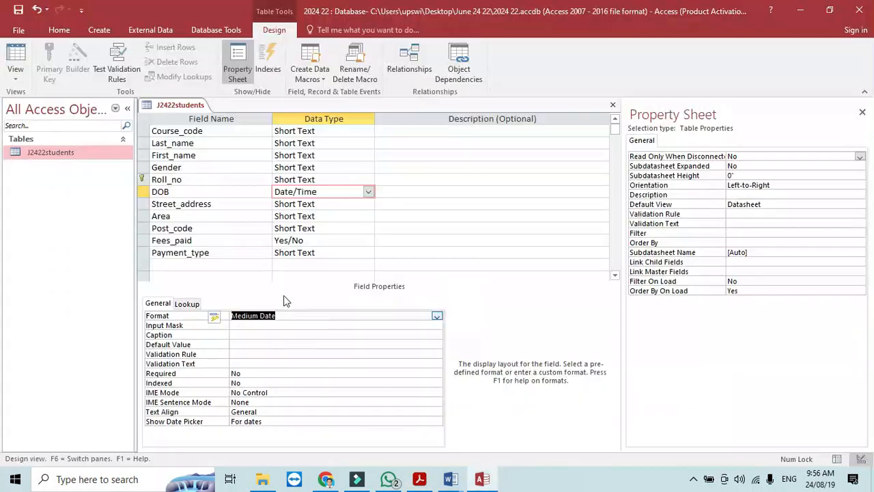
Step: Set the Fees_paid field's display format to Yes/No and check it against the exam paper
click(327, 240)
click(437, 316)
click(364, 335)
key(alt+Tab)
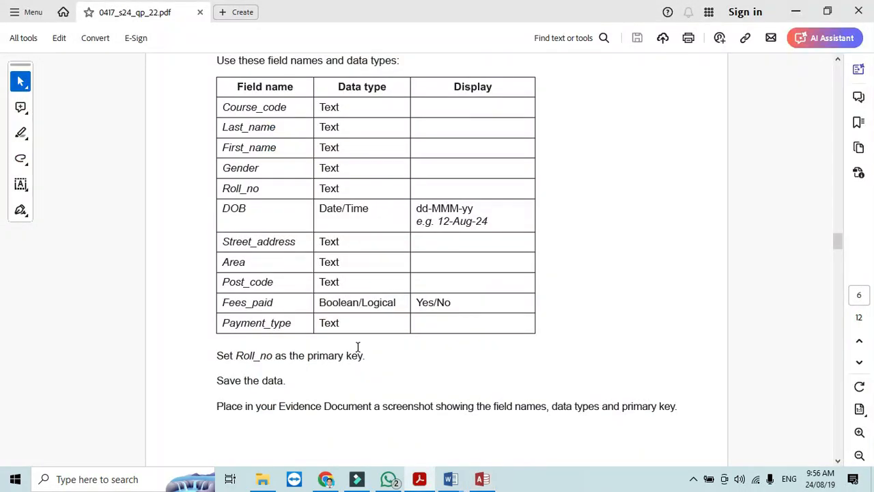
key(alt+Tab)
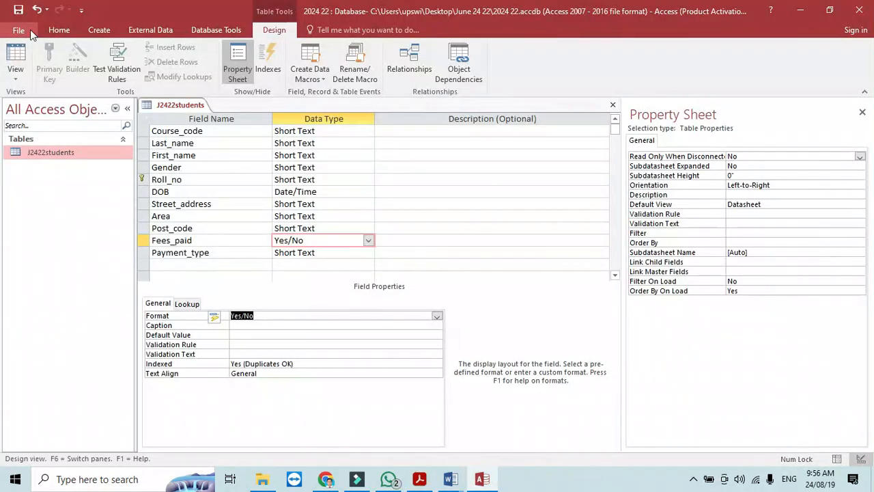
Step: Review the student records in Datasheet View and check the evidence requirement in the exam paper
click(15, 60)
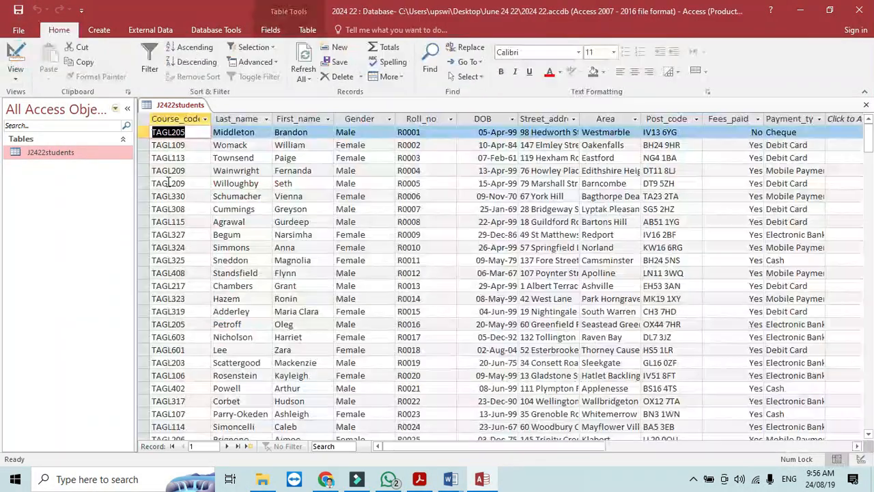
key(alt+Tab)
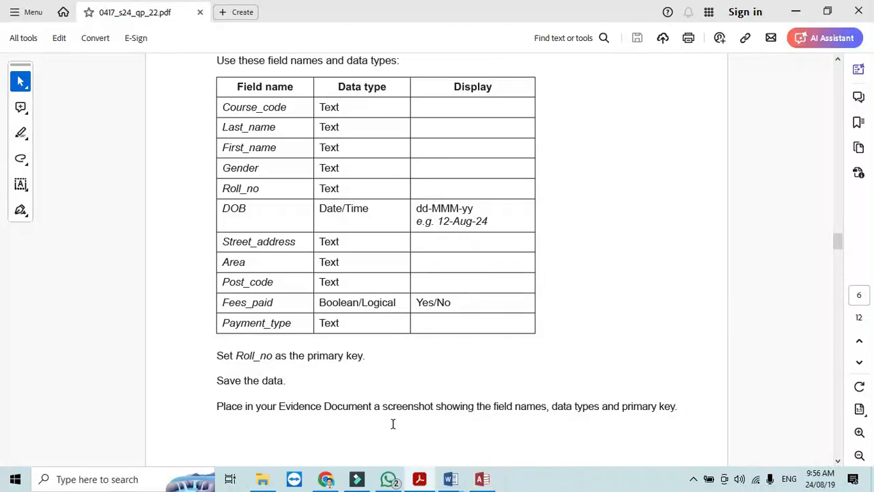
key(alt+Tab)
Step: Capture the field names, data types and primary key in the students table design, and paste the screenshot under Step 13 evidence in EVIDENCE1234
click(27, 68)
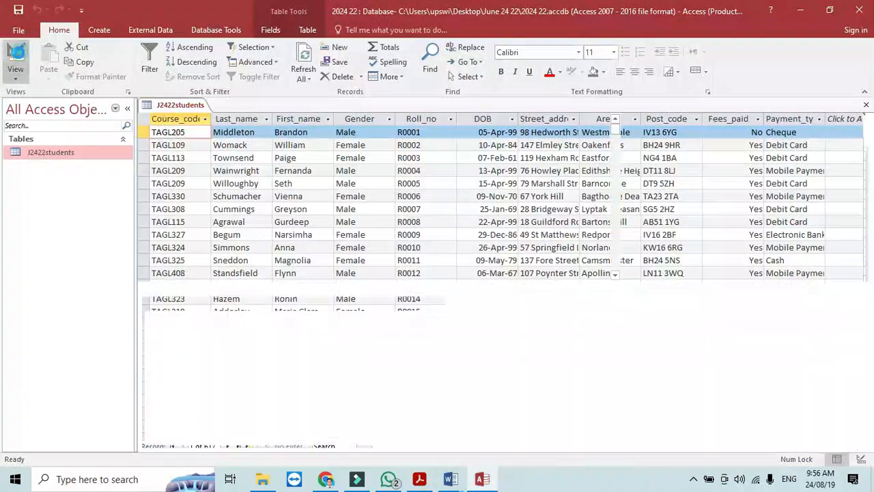
key(super+shift+s)
drag(136, 97, 376, 261)
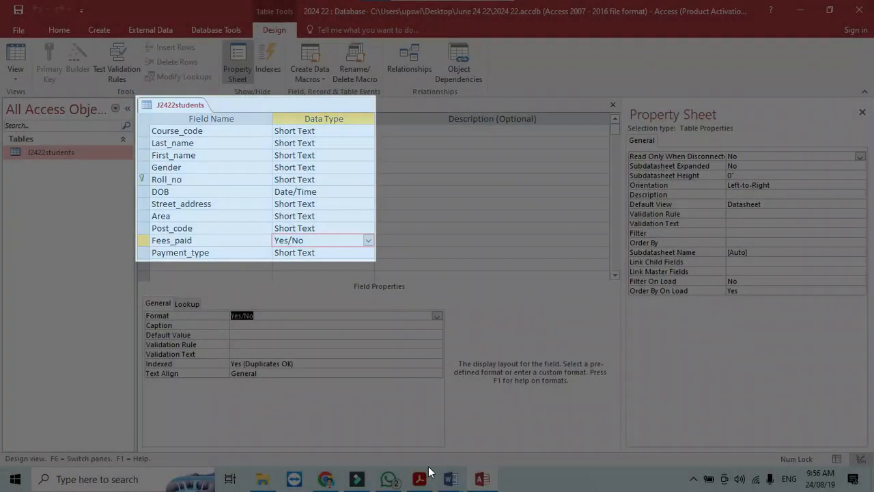
mouse_move(450, 478)
click(392, 434)
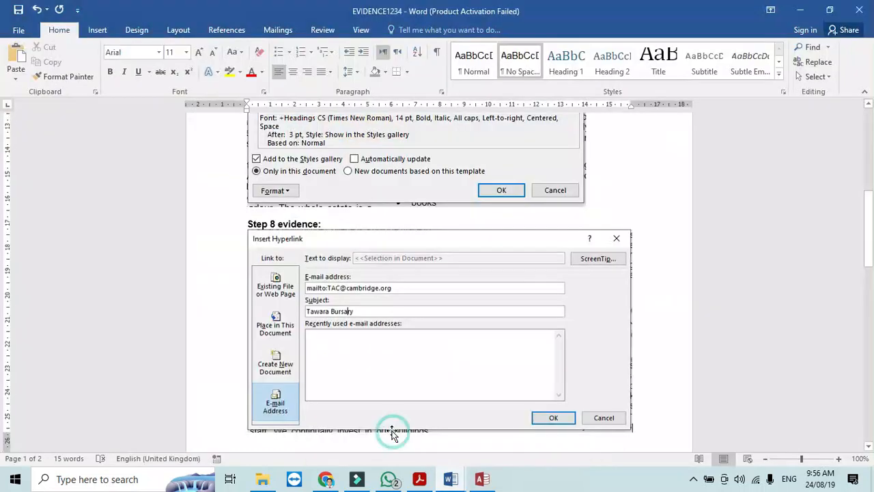
drag(868, 239, 868, 319)
click(308, 217)
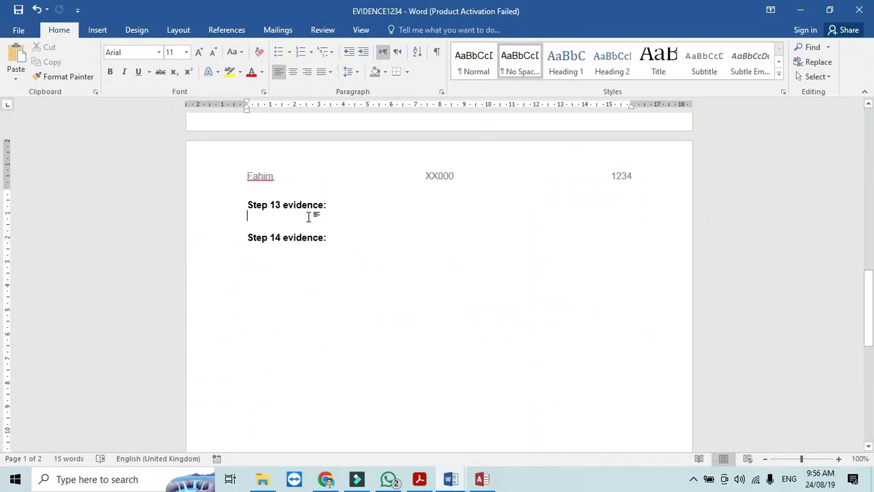
key(ctrl+v)
Step: Close the PAMPHLET document in Word, saving its changes
mouse_move(450, 478)
click(509, 420)
click(869, 12)
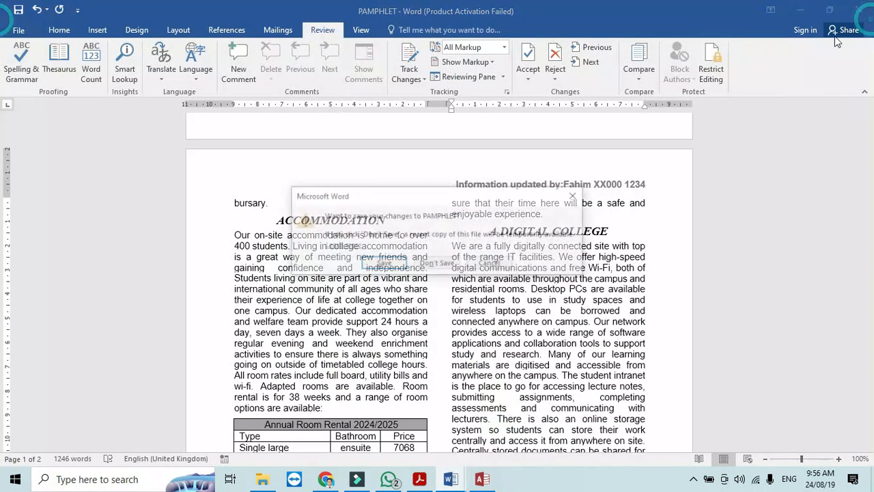
click(403, 265)
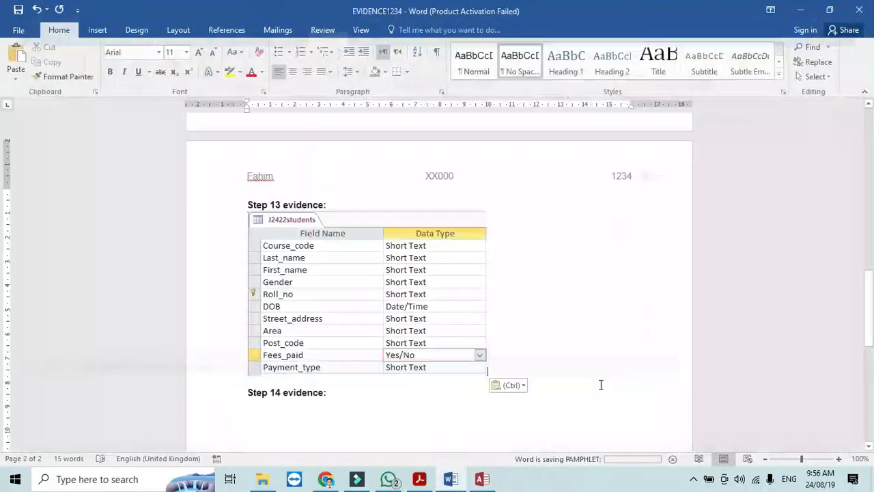
Step: Read the import requirements for j2422courses.csv on page 7 of the exam paper, and close the J2422students table in Access
click(419, 478)
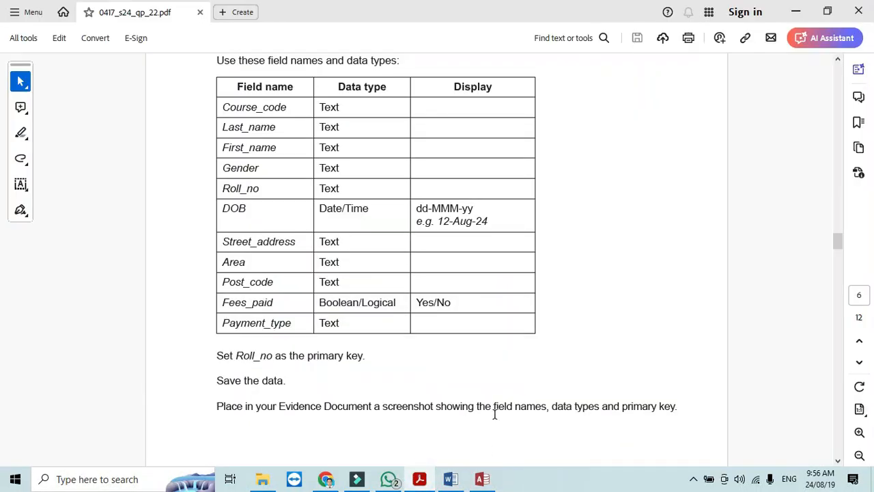
drag(837, 242, 837, 269)
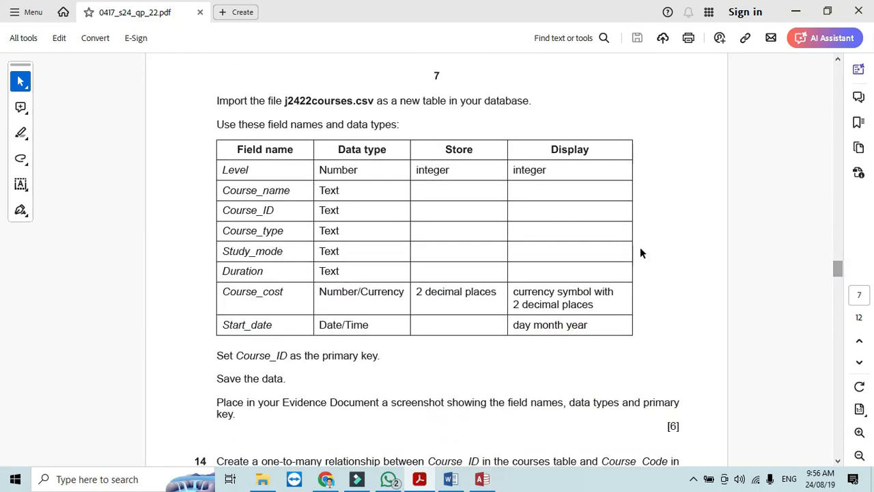
click(482, 479)
click(611, 102)
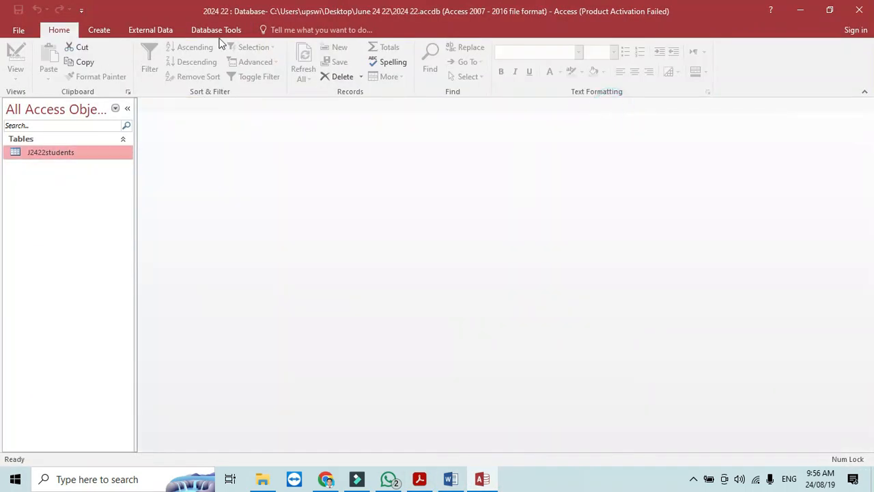
Step: Start a text file import of j2422courses.csv from the June 24 22 folder into a new table in the current database
click(162, 29)
click(185, 46)
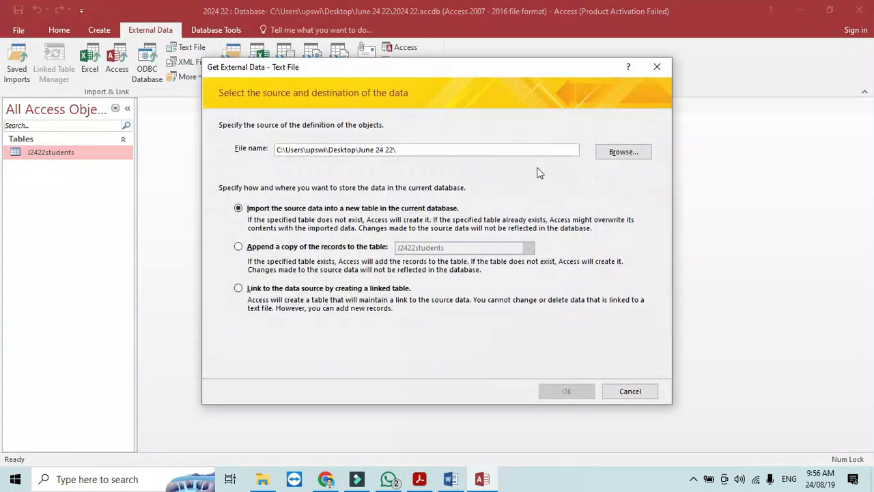
click(616, 151)
click(374, 181)
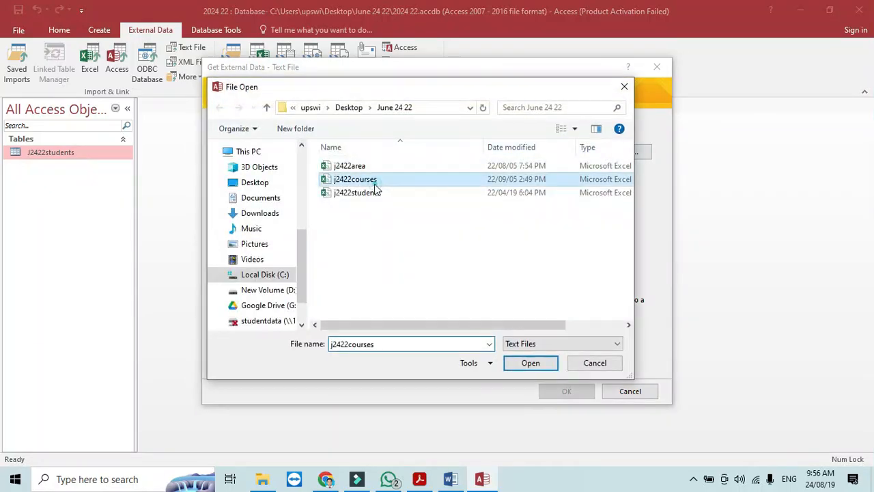
click(519, 362)
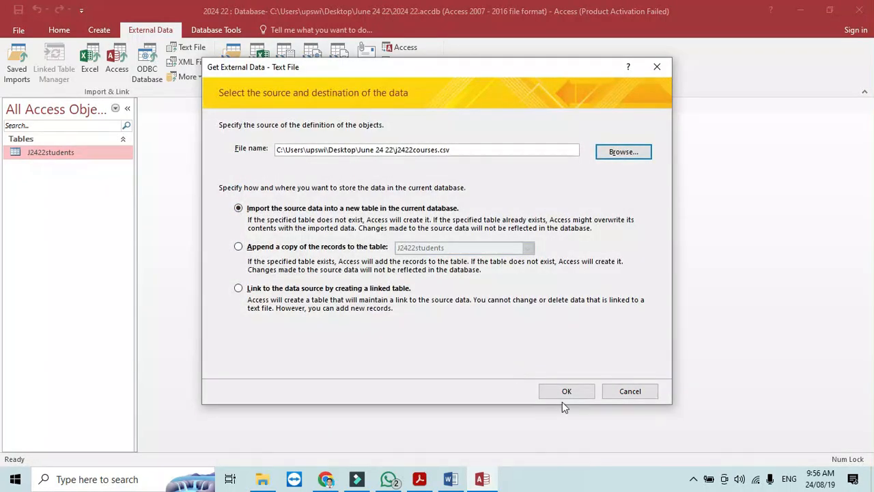
click(564, 393)
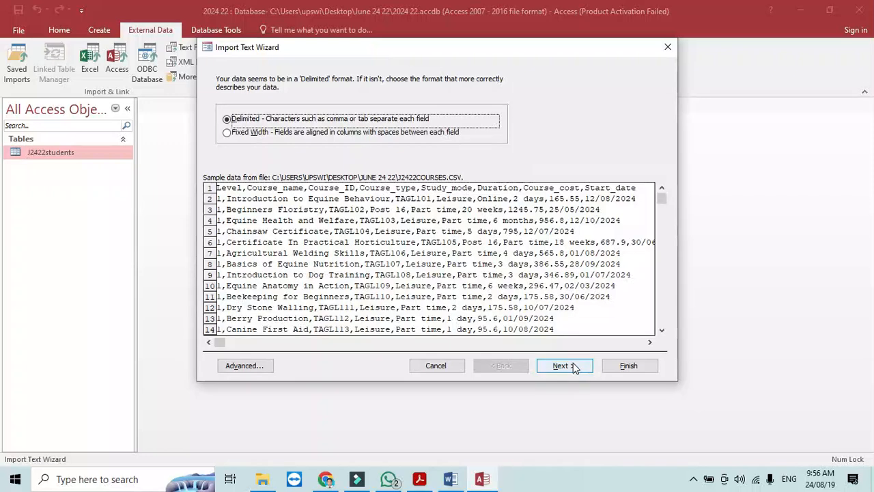
Step: Keep the courses file comma-delimited with its first row as field names, and open the advanced import specification
click(564, 366)
click(264, 145)
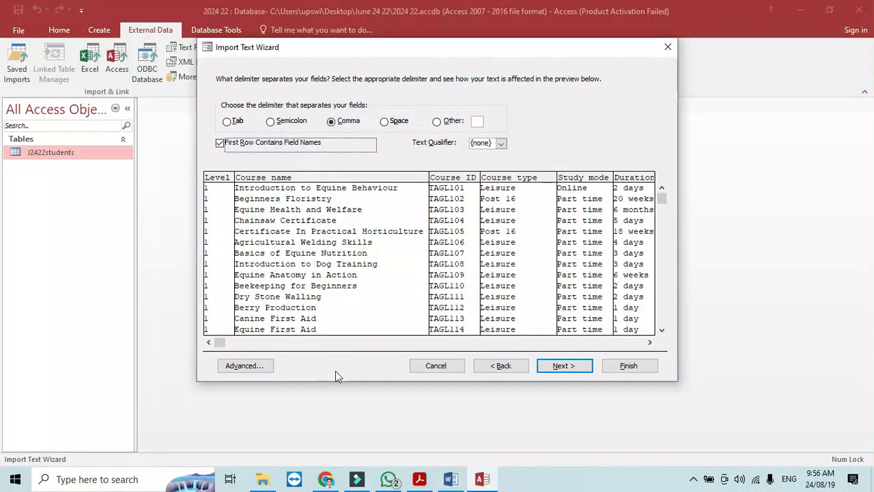
click(554, 367)
click(244, 366)
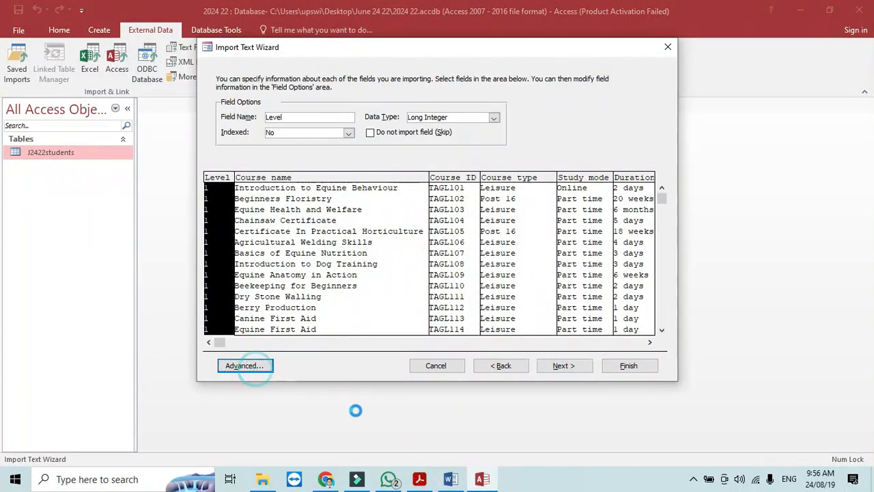
Step: Check the courses fields' required data types in the exam paper, set the date order to DMY and accept the import specification
key(alt+Tab)
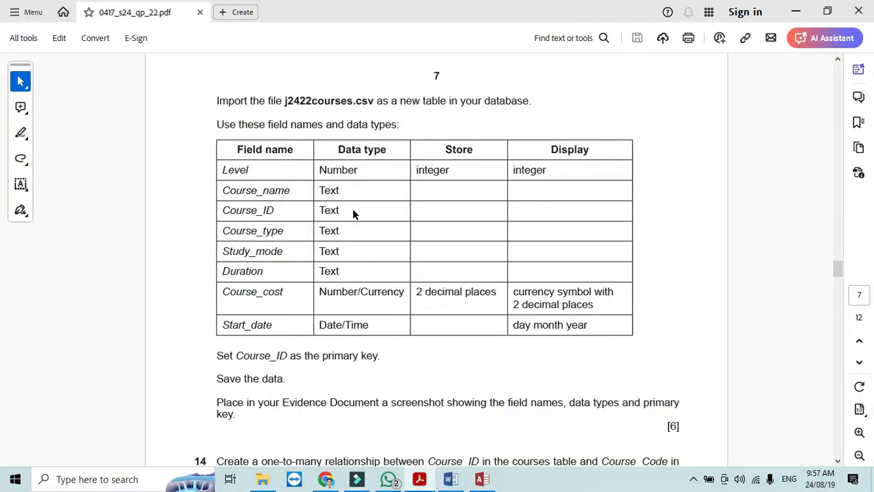
key(alt+Tab)
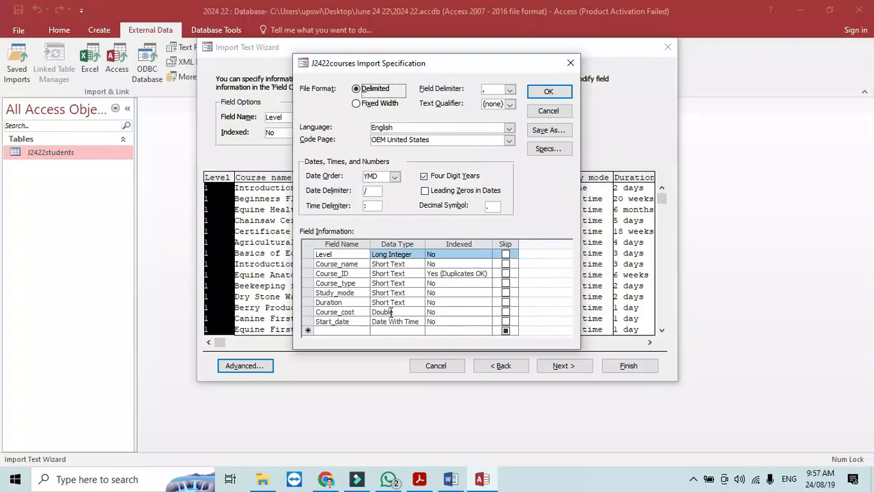
click(391, 311)
key(alt+Tab)
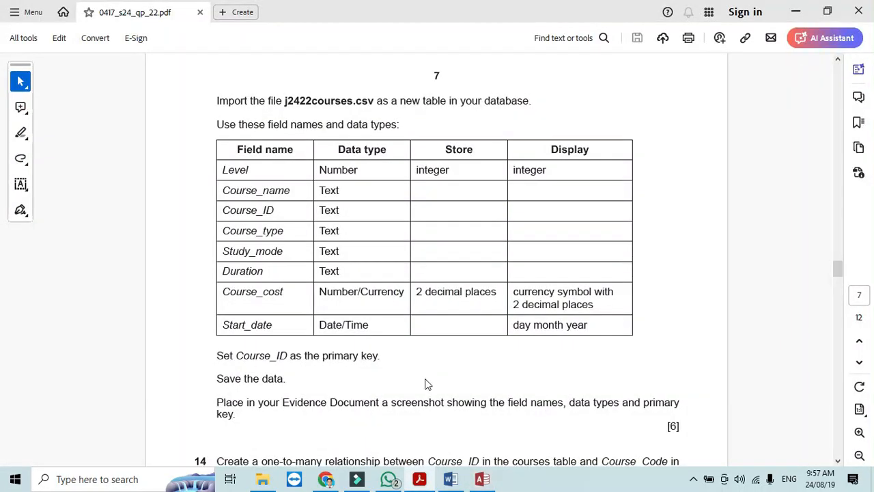
key(alt+Tab)
click(410, 321)
click(393, 176)
click(375, 185)
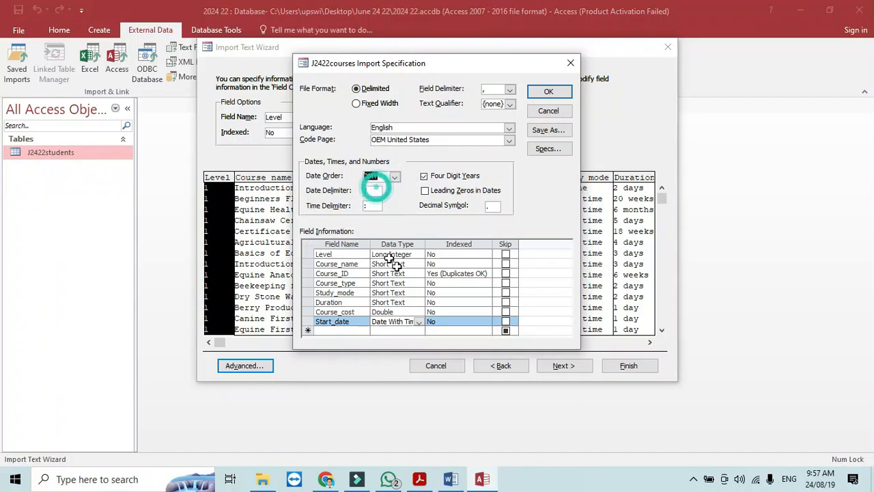
click(549, 91)
Step: Choose Course_ID as the primary key, finish importing the data to table J2422courses, and leave the import steps unsaved
click(550, 369)
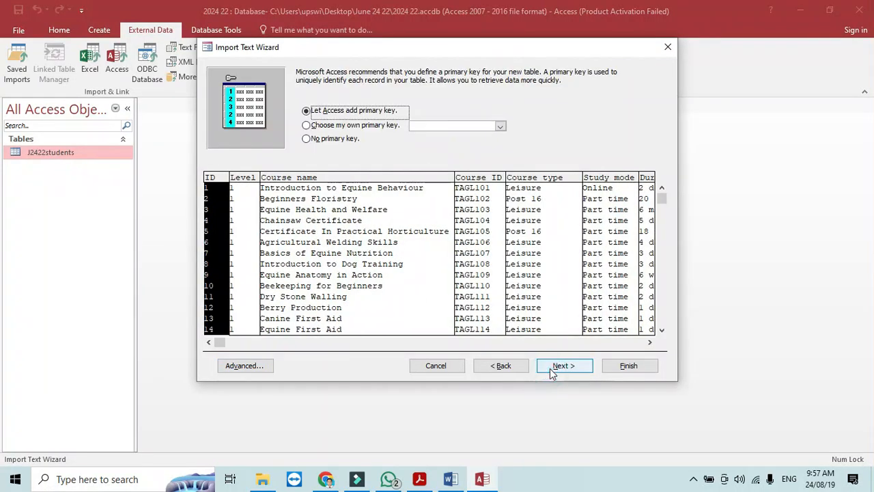
click(360, 127)
key(alt+Tab)
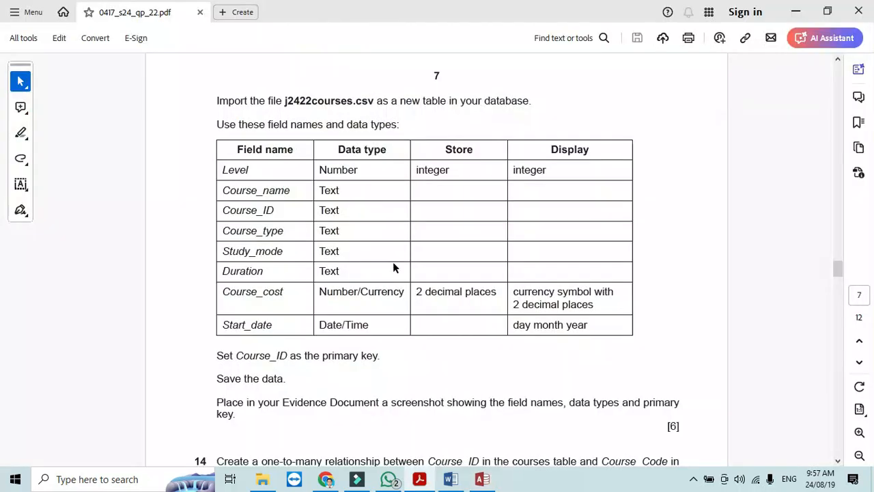
key(alt+Tab)
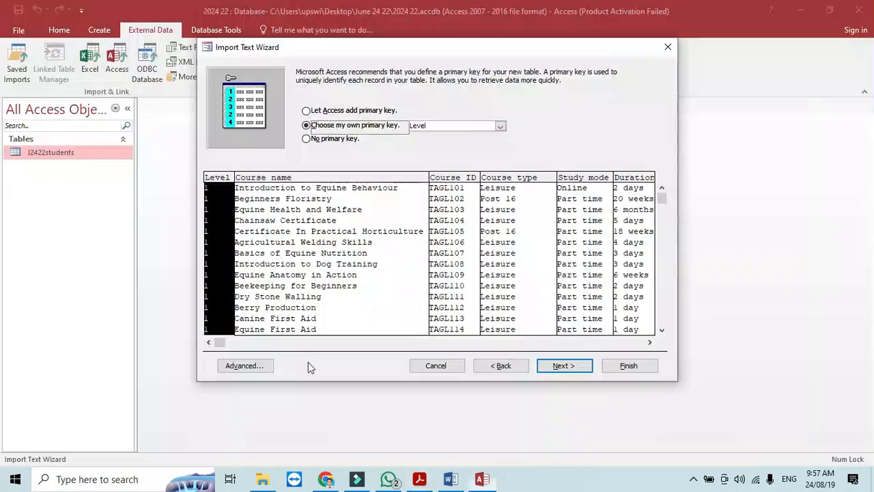
click(466, 177)
click(562, 367)
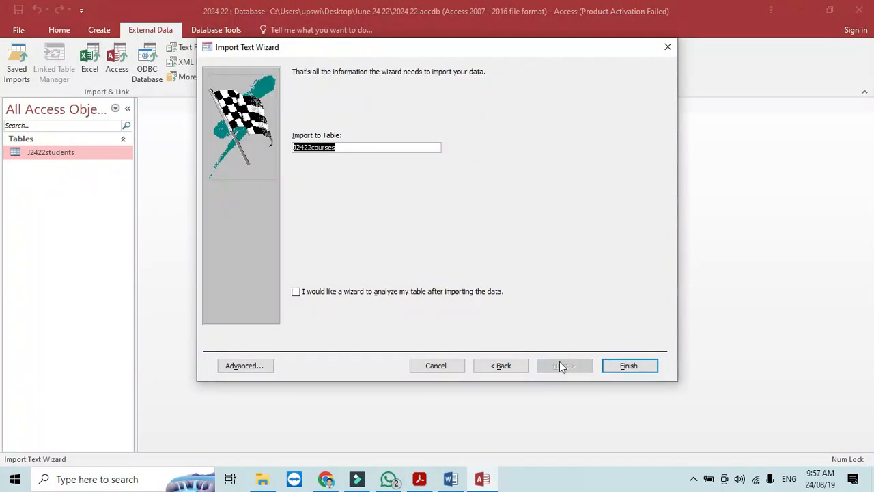
click(621, 367)
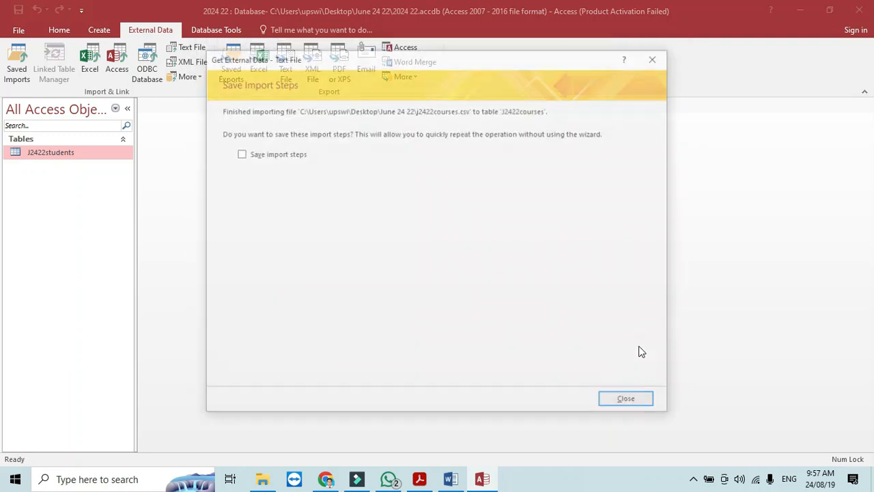
click(630, 403)
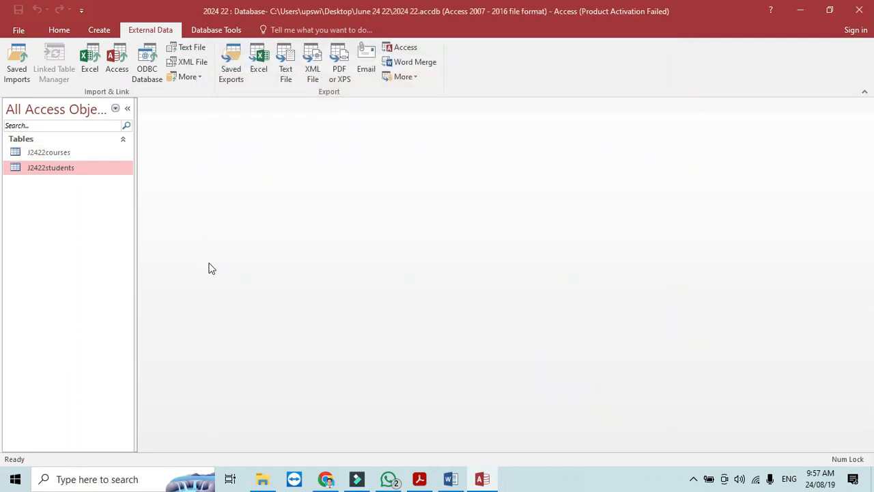
Step: Open the J2422courses table in Design View, set the Start_date field's format to Medium Date and save the table
click(71, 152)
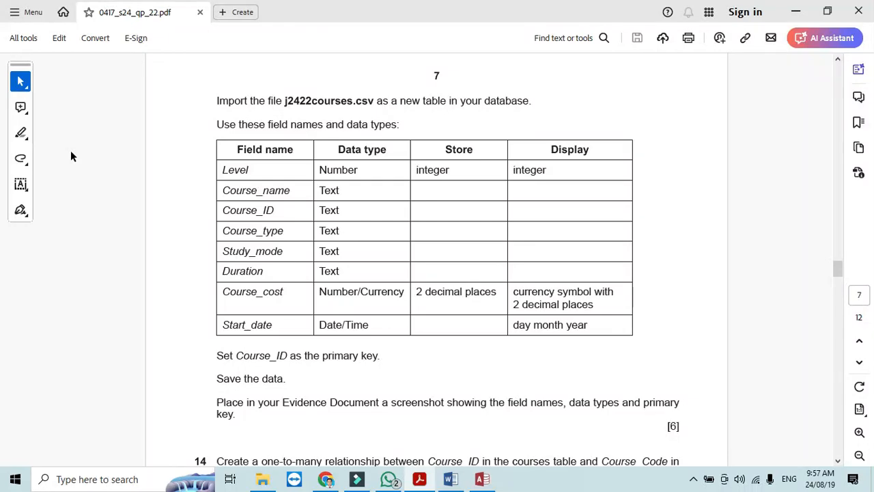
key(alt+Tab)
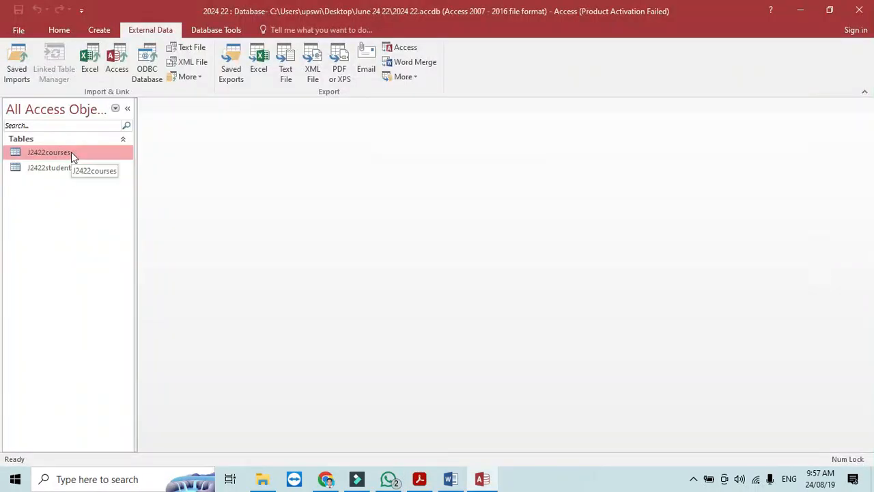
right_click(71, 153)
click(99, 179)
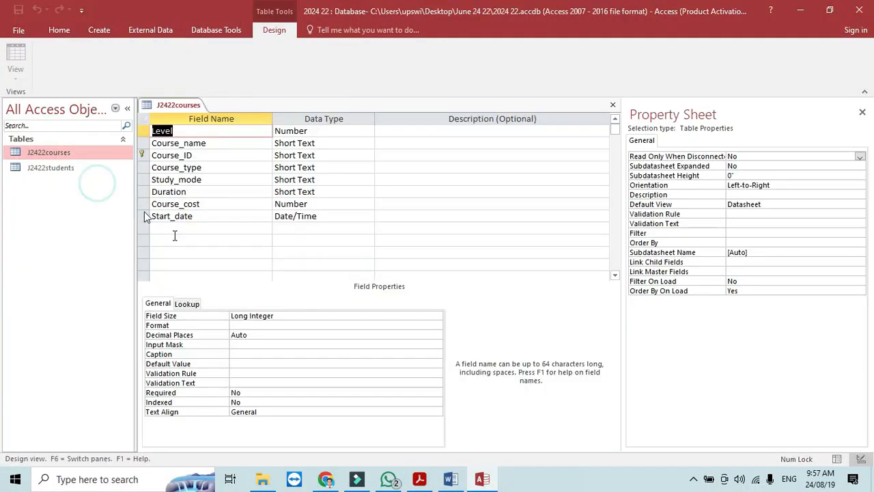
click(231, 217)
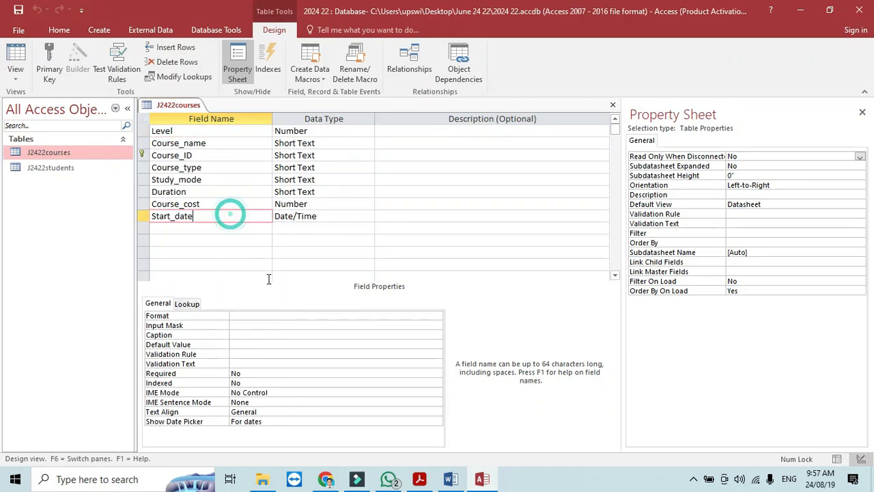
click(438, 315)
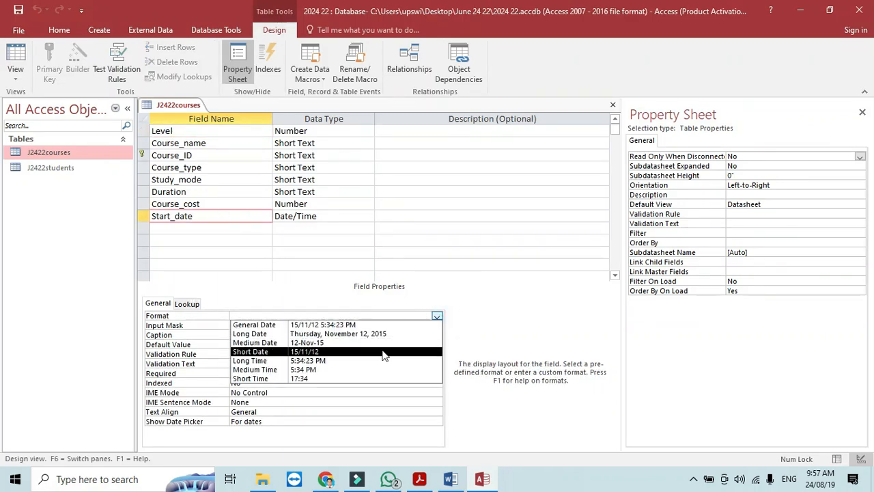
click(382, 343)
click(17, 10)
Step: Format Course_cost as Currency with 2 decimal places per the exam paper, review the courses records in Datasheet View and close the table
key(alt+Tab)
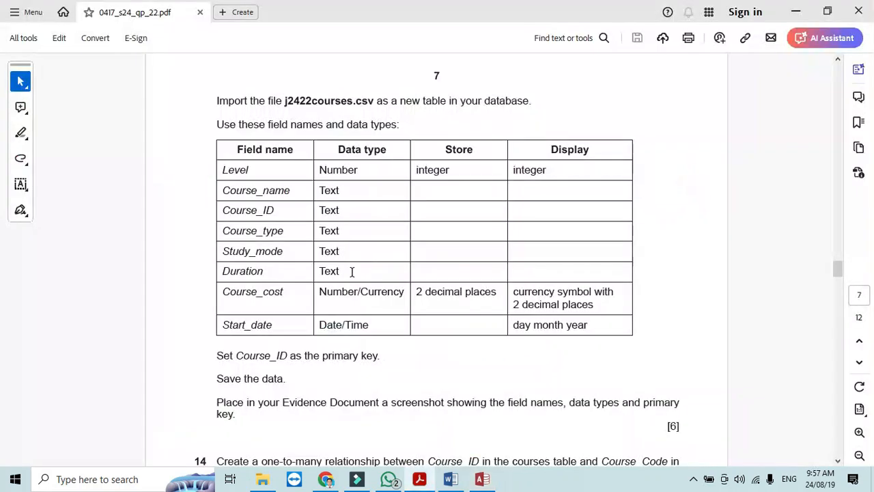
key(alt+Tab)
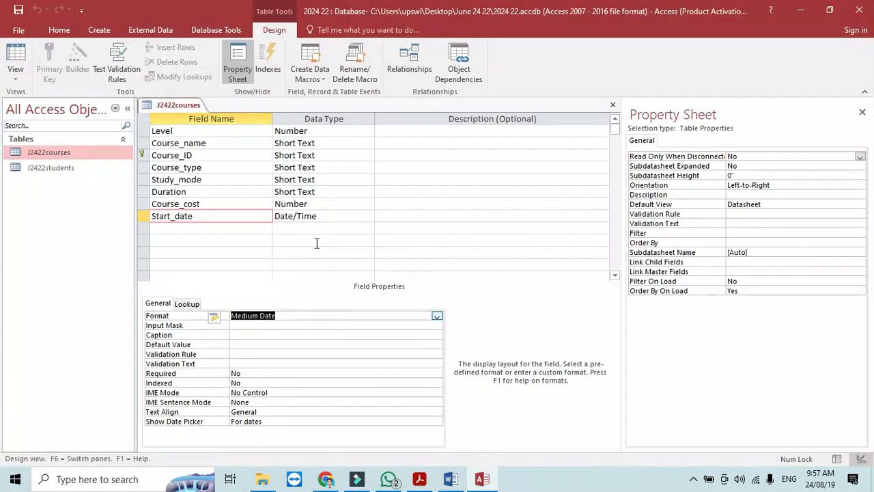
click(319, 203)
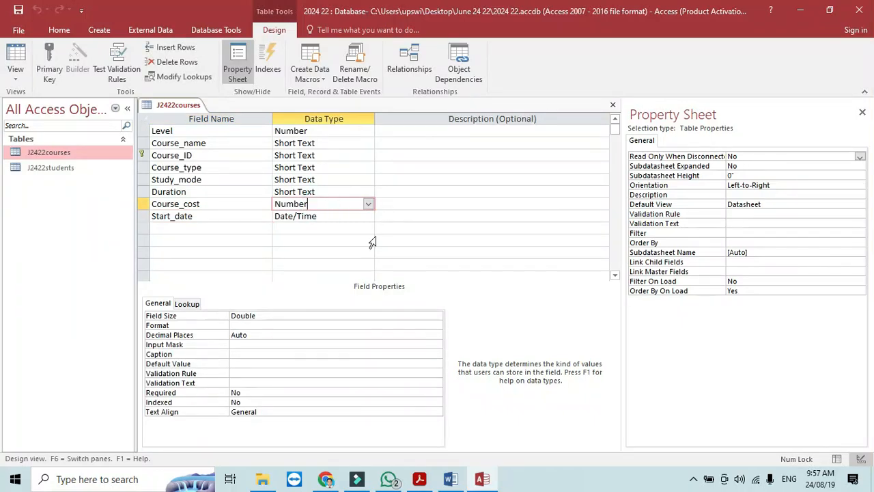
click(438, 326)
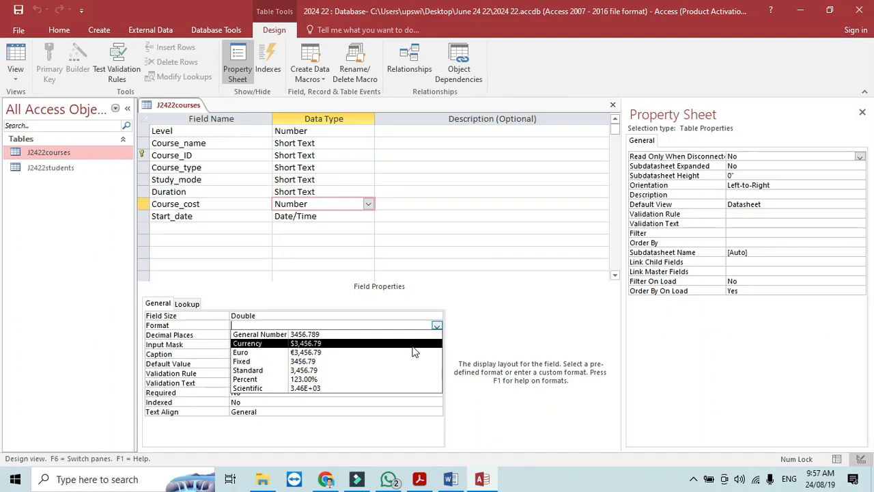
click(412, 347)
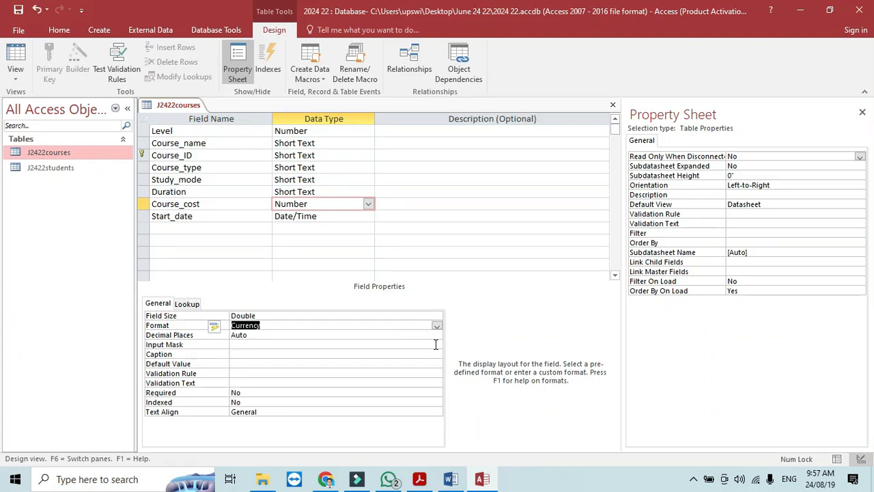
click(440, 335)
click(437, 335)
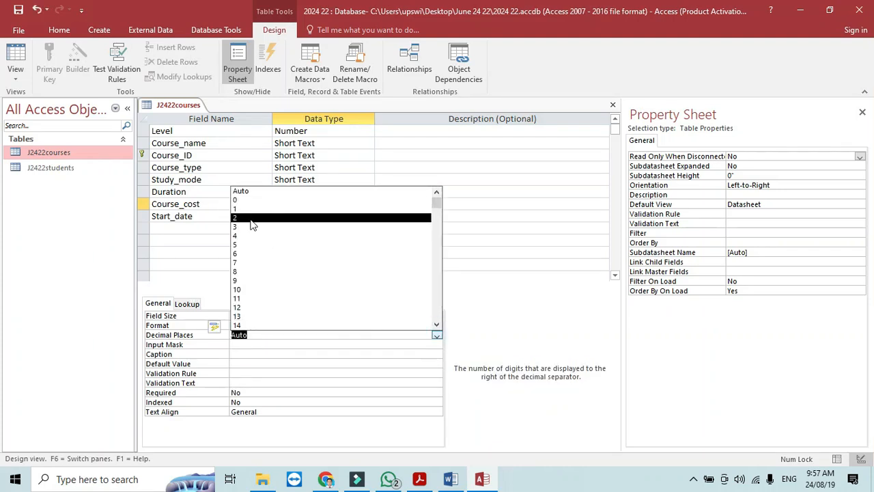
click(250, 217)
click(15, 58)
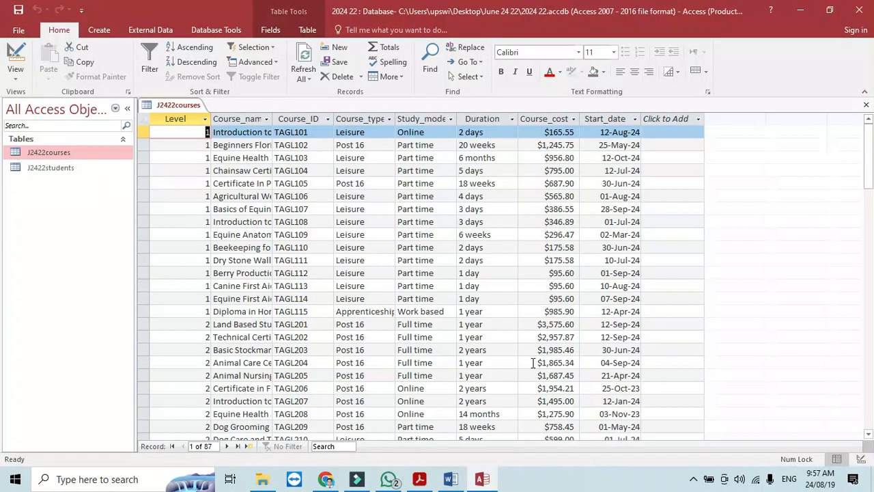
click(866, 105)
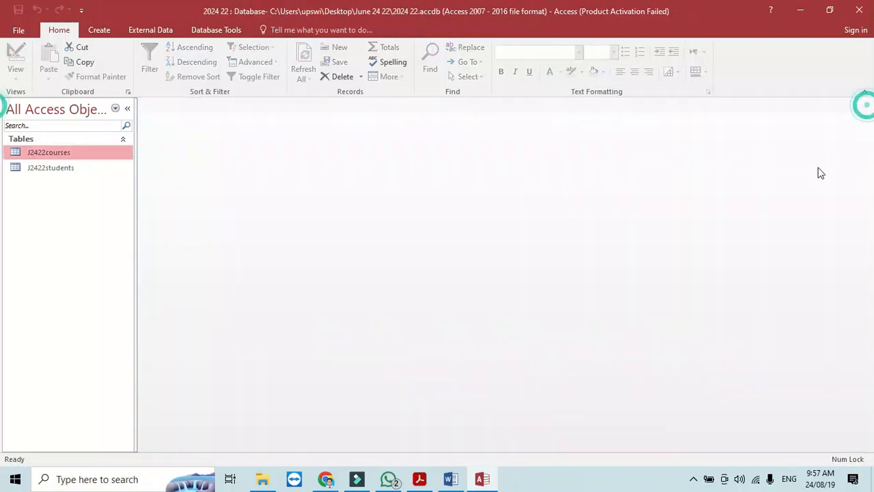
Step: Reopen J2422courses in Design View and capture a screenshot of its field names, data types and primary key
key(alt+Tab)
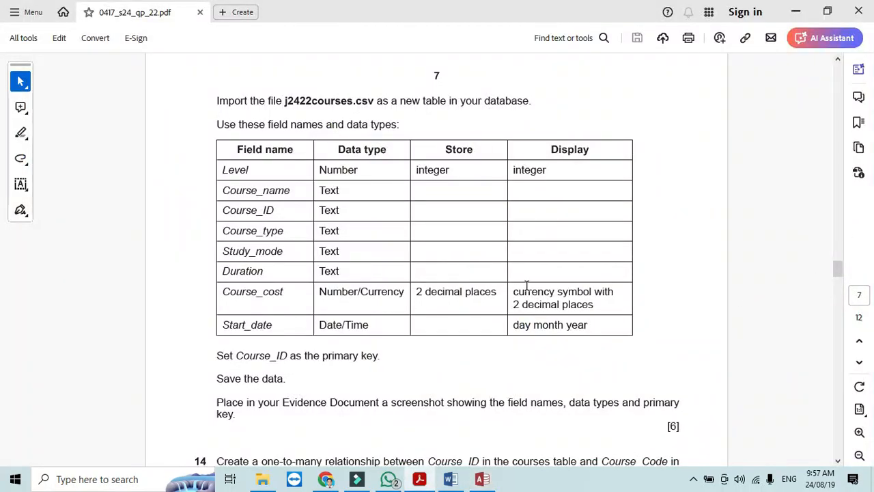
key(alt+Tab)
right_click(77, 153)
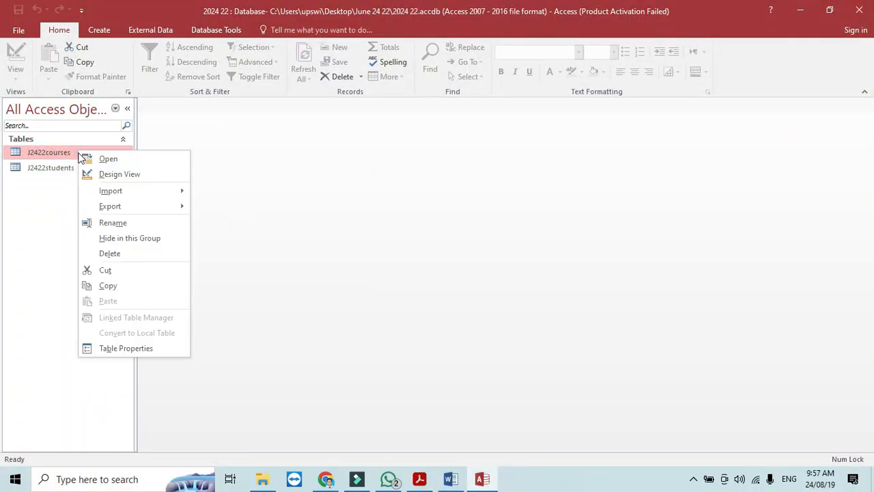
click(96, 173)
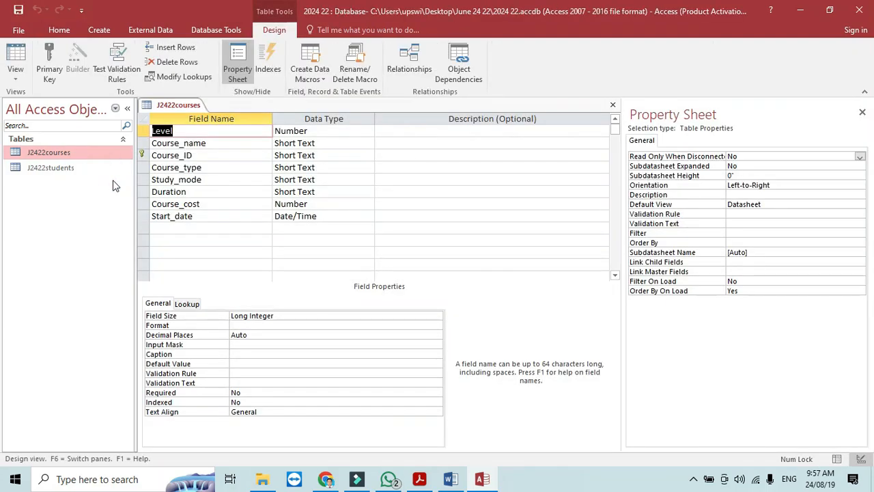
key(super+shift+s)
mouse_move(136, 91)
mouse_down()
mouse_move(335, 140)
mouse_move(384, 242)
mouse_up()
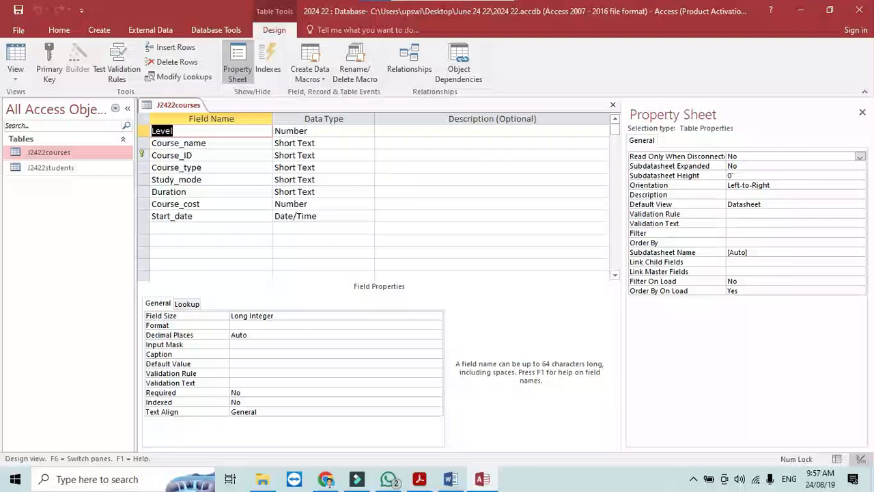
Step: Switch to the Word evidence document and paste the courses table design screenshot on a new line
click(449, 479)
key(Return)
key(Return)
key(ctrl+v)
Step: Read question 14's relationship requirements in the exam paper, and close the J2422courses table in Access
key(alt+Tab)
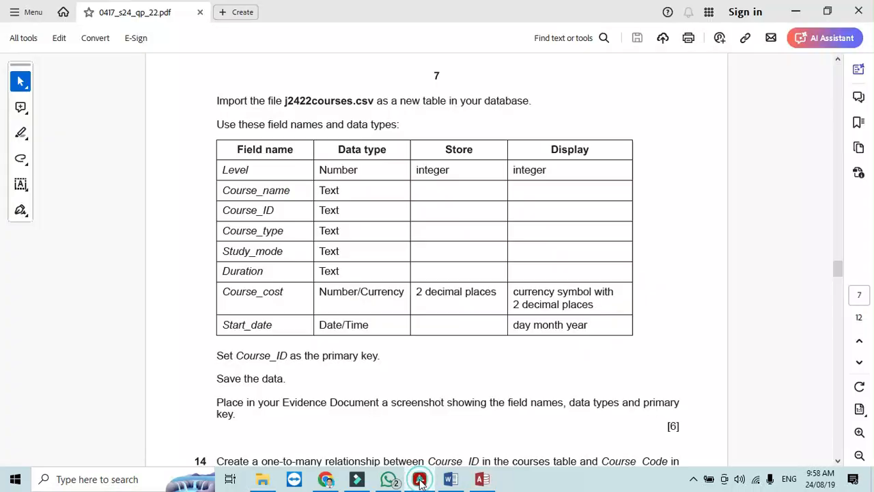
click(419, 479)
drag(839, 271, 840, 283)
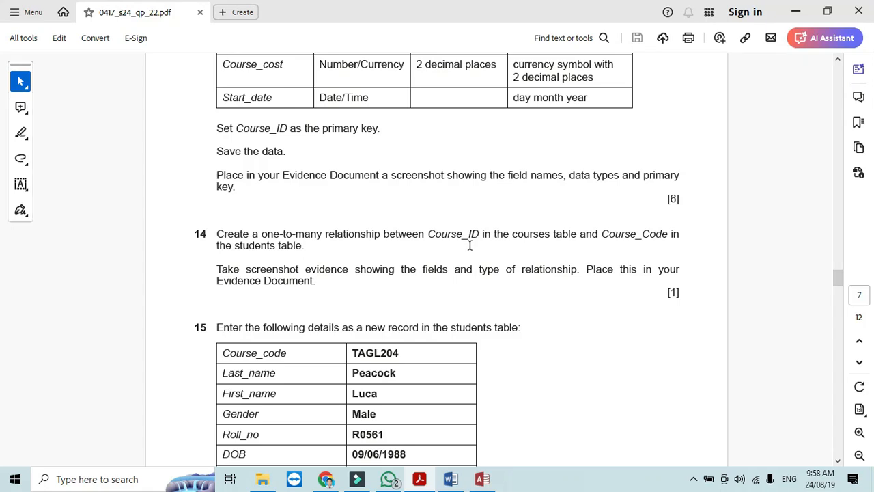
key(alt+Tab)
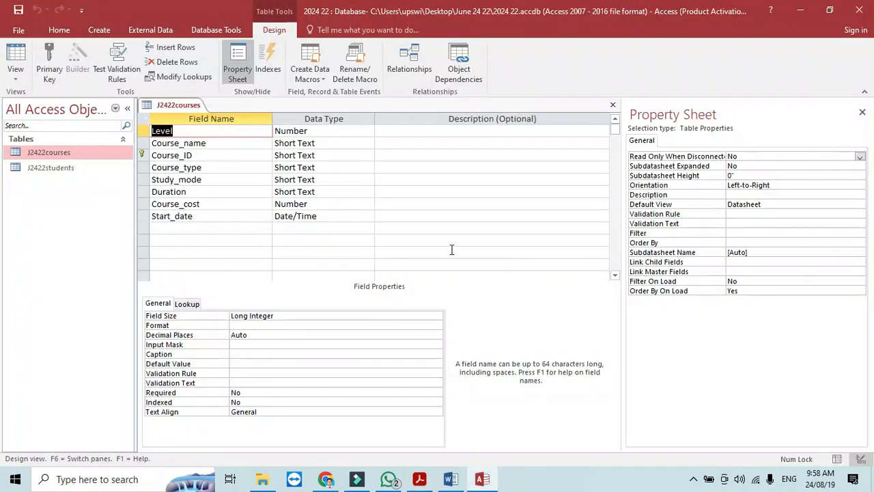
click(612, 104)
Step: Open the Relationships window and add the J2422courses and J2422students tables to it
click(216, 30)
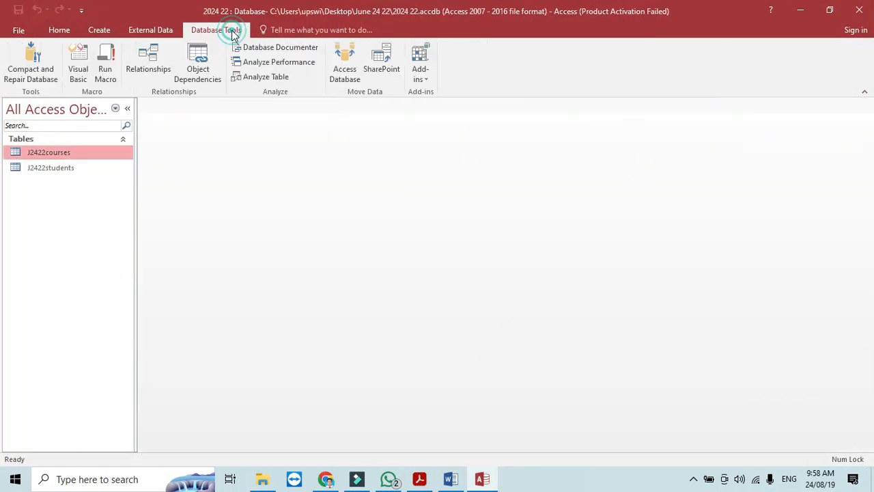
click(148, 60)
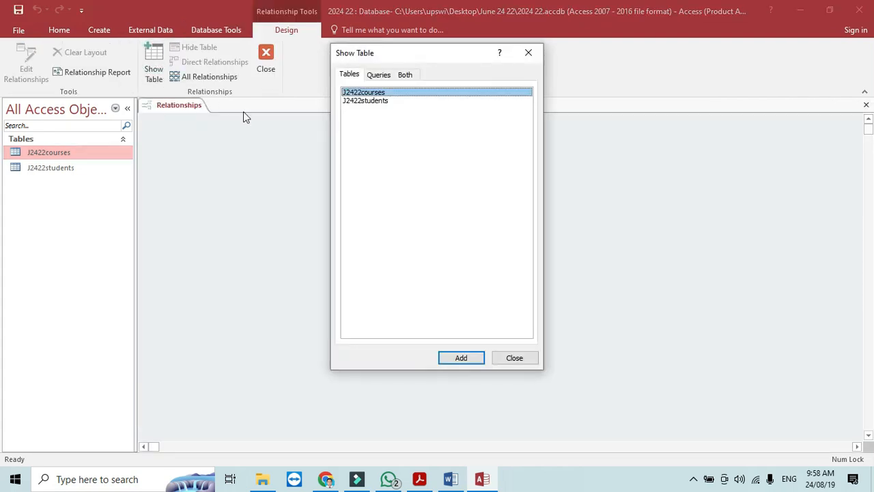
click(356, 159)
shift+click(355, 93)
click(448, 358)
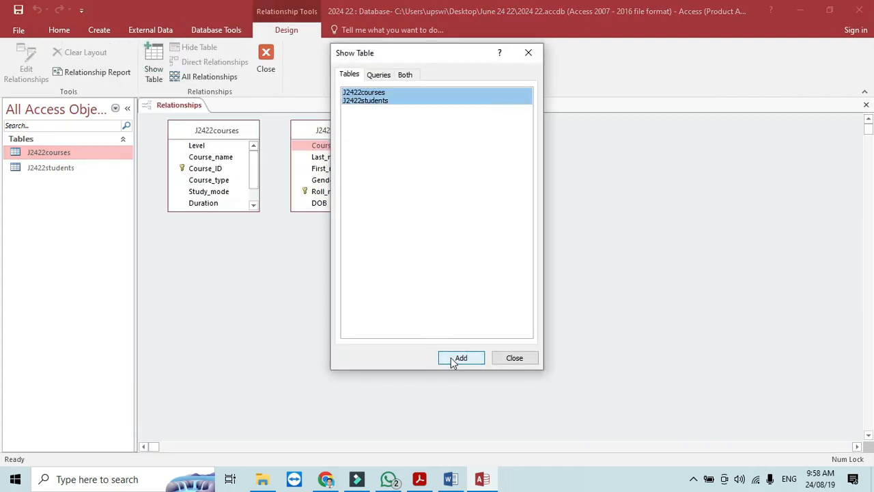
click(511, 359)
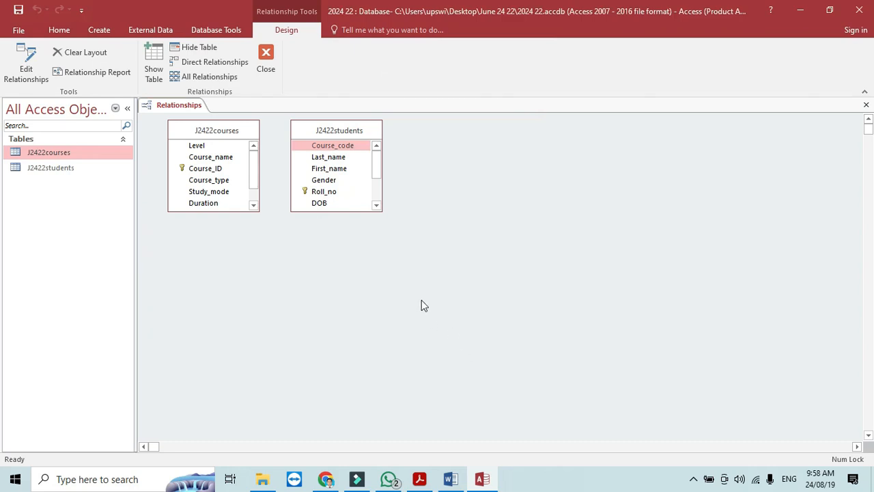
Step: Create a one-to-many relationship from Course_ID to Course_code with referential integrity enforced, and move the J2422courses table box clear of the link
mouse_move(327, 146)
mouse_down()
mouse_move(217, 170)
mouse_move(315, 147)
mouse_up()
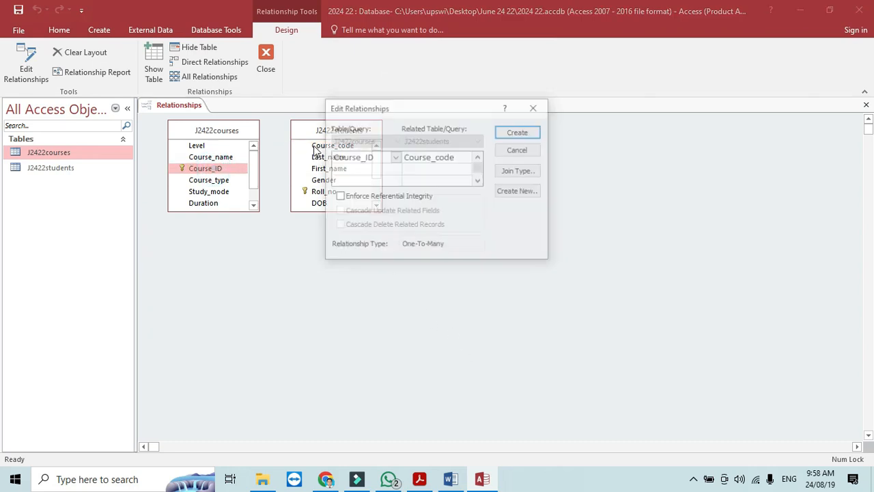
click(356, 198)
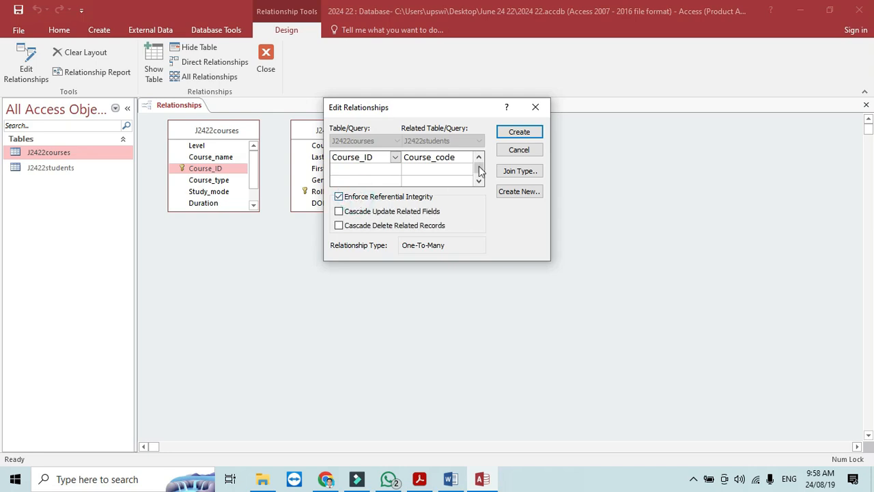
click(519, 132)
drag(240, 132, 221, 180)
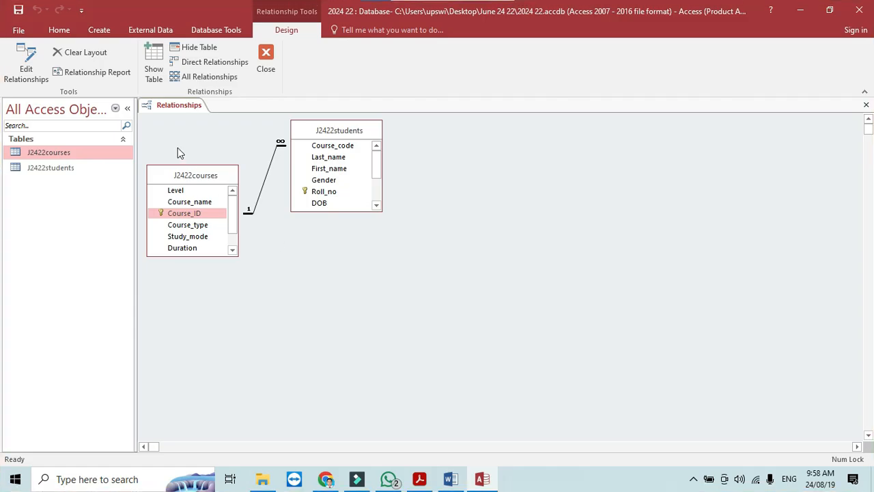
Step: Capture a screenshot of the one-to-many relationship diagram and paste it below the Step 14 evidence heading in the Word evidence document
key(super+shift+s)
mouse_move(141, 112)
mouse_down()
mouse_move(212, 117)
mouse_move(431, 203)
mouse_move(405, 266)
mouse_up()
click(420, 479)
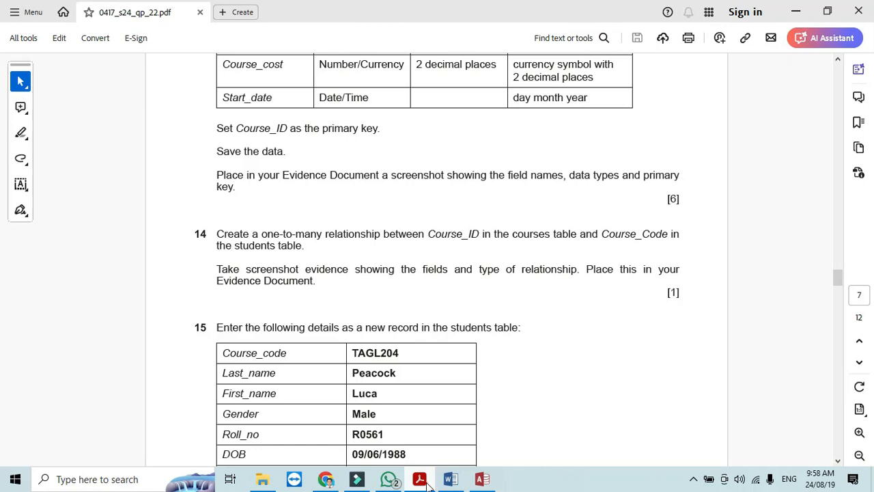
click(450, 479)
drag(868, 324, 867, 393)
click(281, 191)
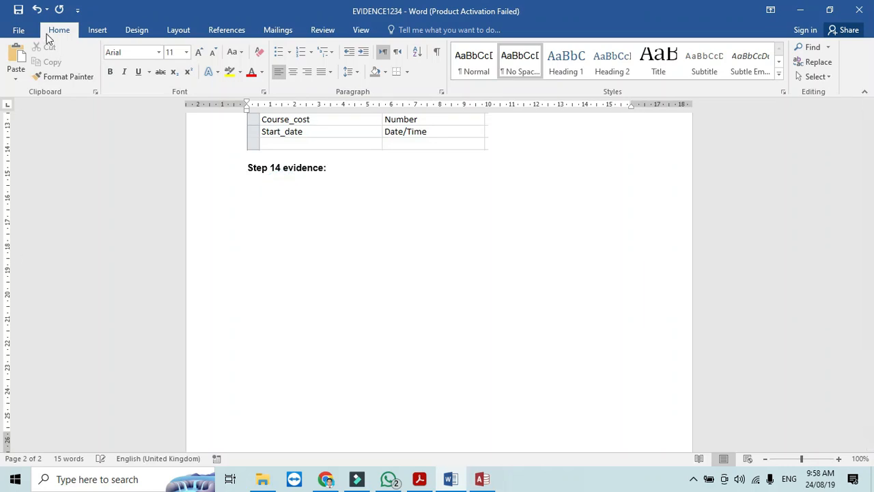
click(17, 13)
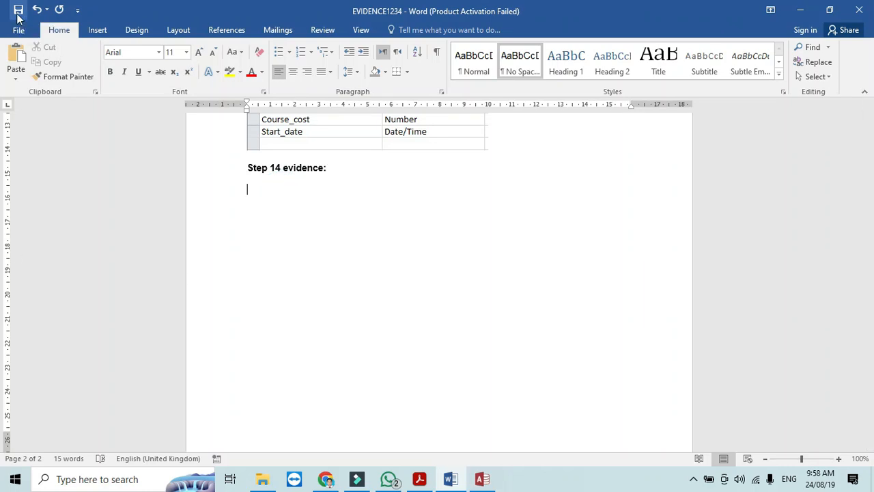
click(17, 56)
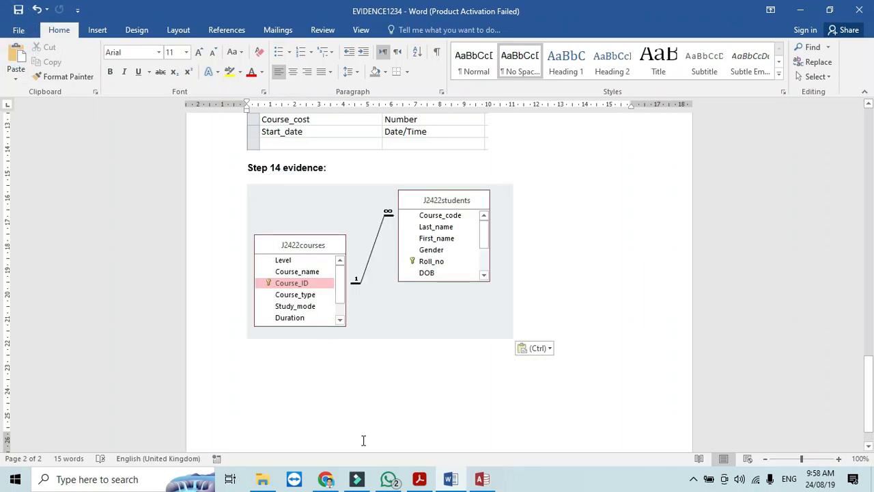
Step: Read question 15's new record details in the exam paper, and close the Relationships window in Access, saving its layout
click(420, 480)
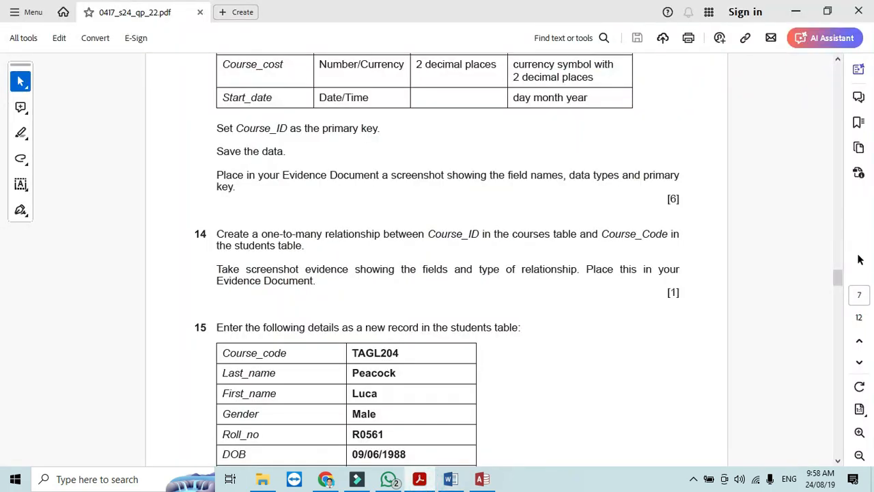
drag(838, 276, 838, 284)
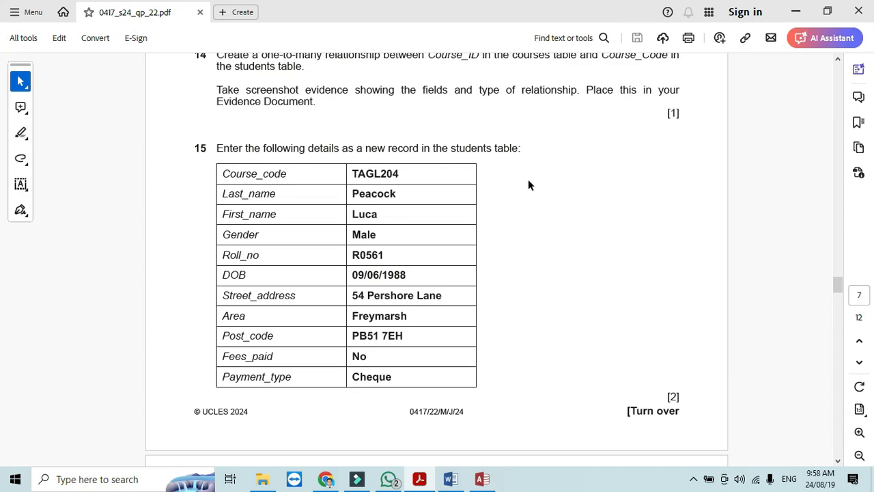
click(482, 479)
click(865, 105)
click(390, 274)
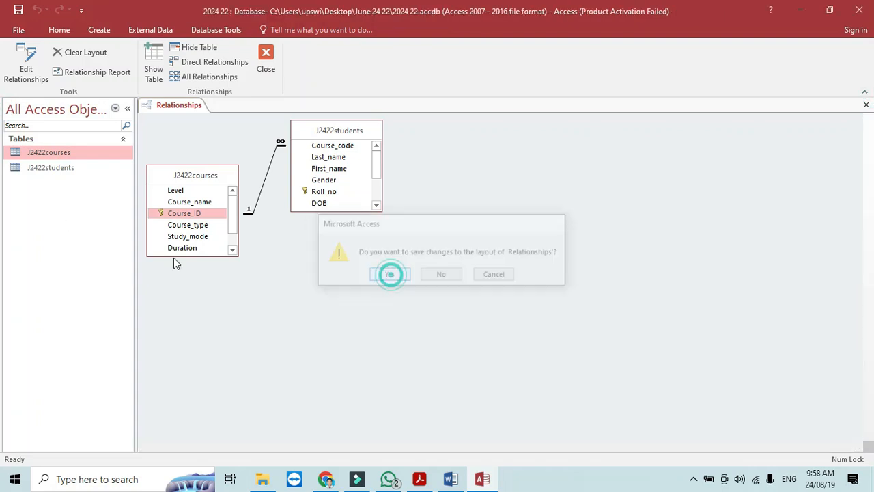
Step: Open the J2422students table and start a new record with the Course_code TAGL204
double_click(75, 169)
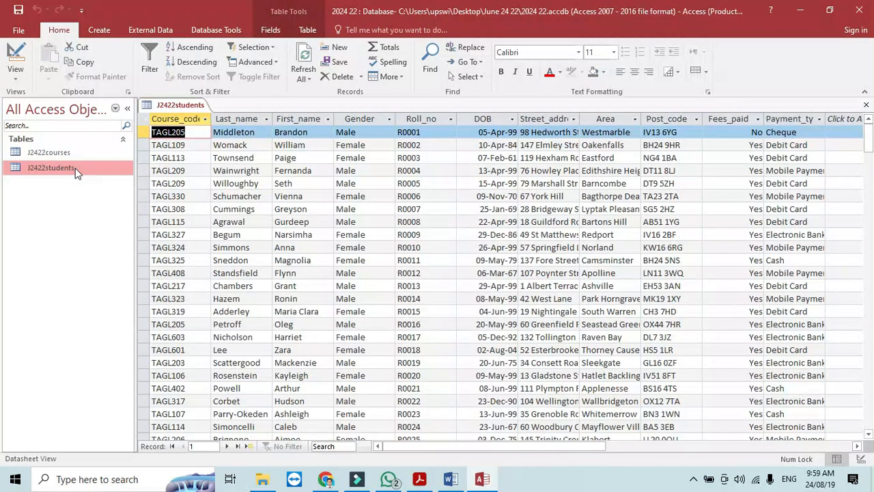
click(249, 447)
key(alt+Tab)
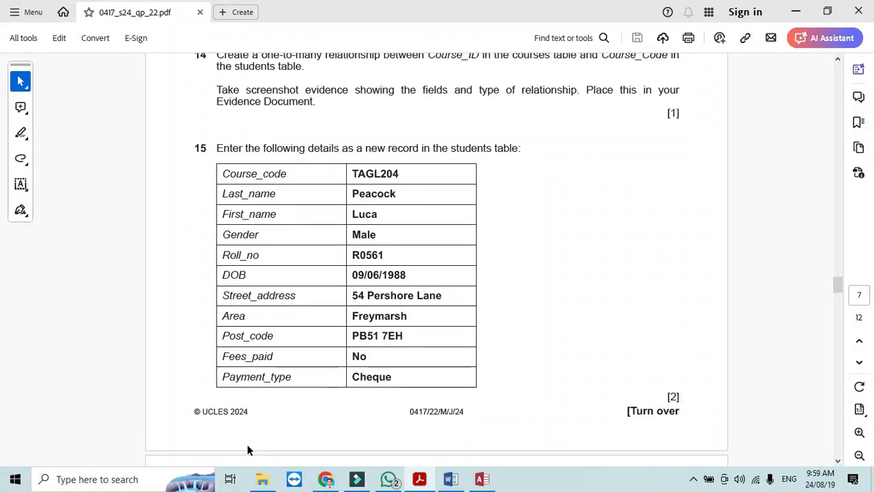
key(alt+Tab)
key(Caps_Lock)
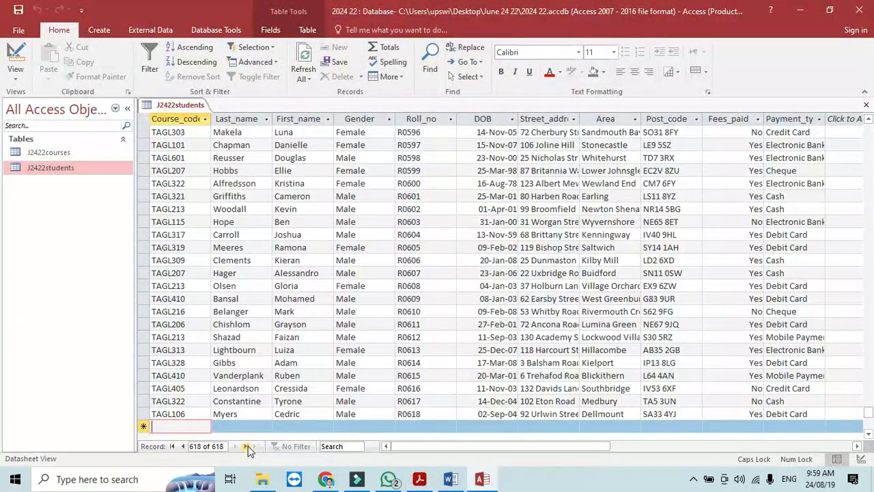
text(TAGL)
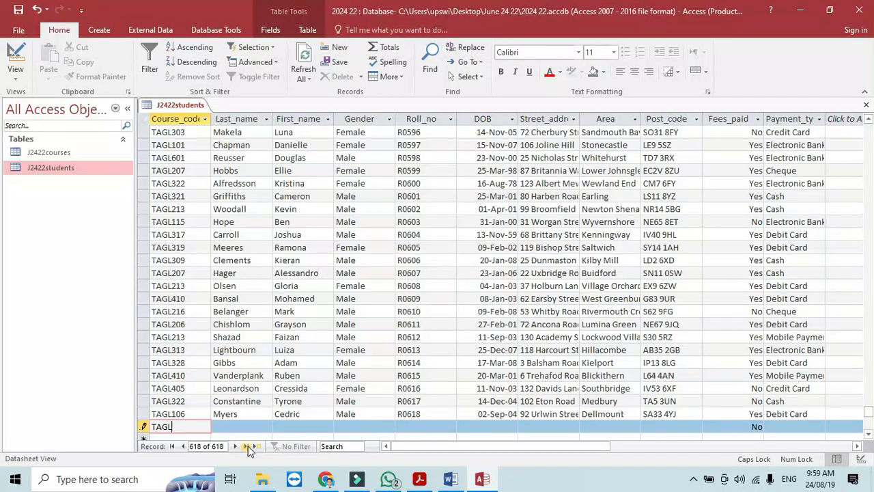
key(alt+Tab)
key(alt+Tab)
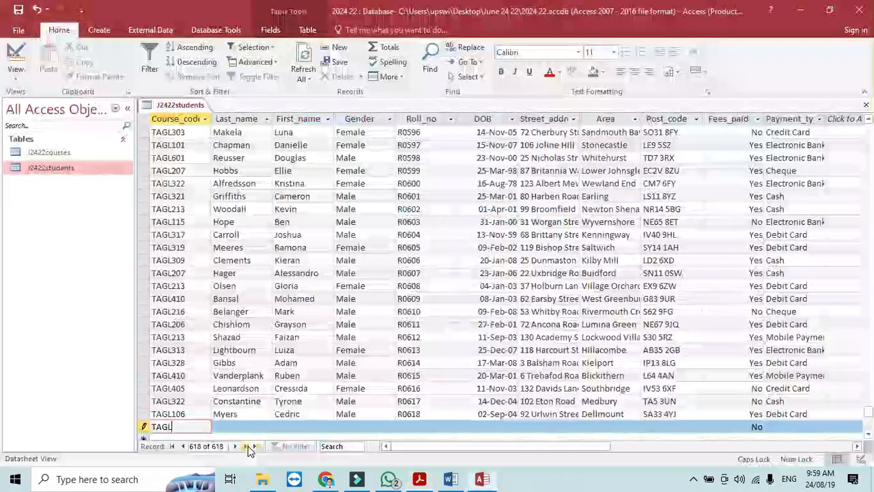
text(204)
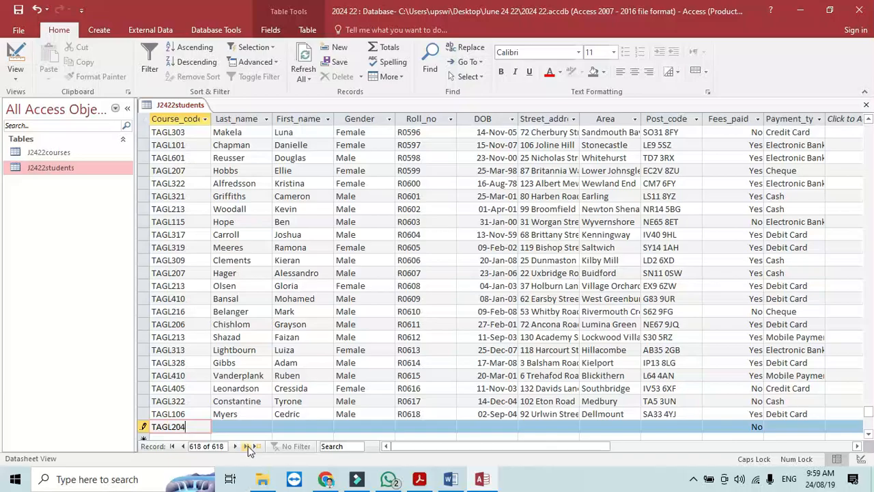
Step: Enter the new student's last name and first name from question 15 of the exam paper
key(Tab)
key(alt+Tab)
key(alt+Tab)
text(P)
key(Caps_Lock)
text(eacock)
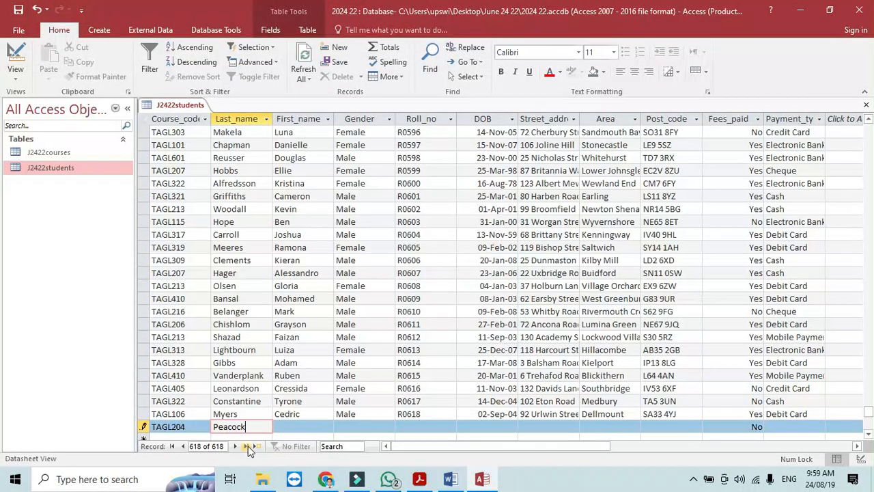
key(alt+Tab)
key(alt+Tab)
key(Tab)
key(Caps_Lock)
text(Luca)
key(Tab)
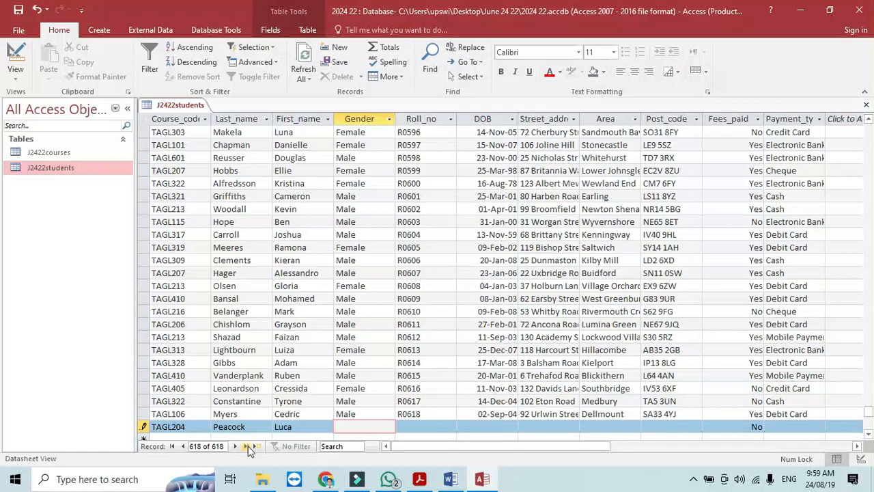
Step: Set the new student's Gender to Male and enter the Roll_no given in the exam paper
key(alt+Tab)
key(alt+Tab)
key(Caps_Lock)
text(Male)
key(Tab)
key(alt+Tab)
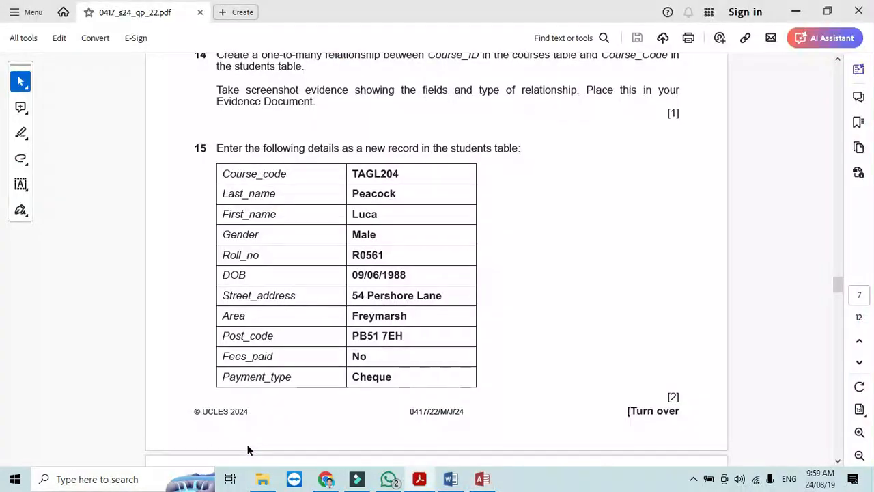
key(alt+Tab)
text(R0561)
key(alt+Tab)
key(alt+Tab)
key(Tab)
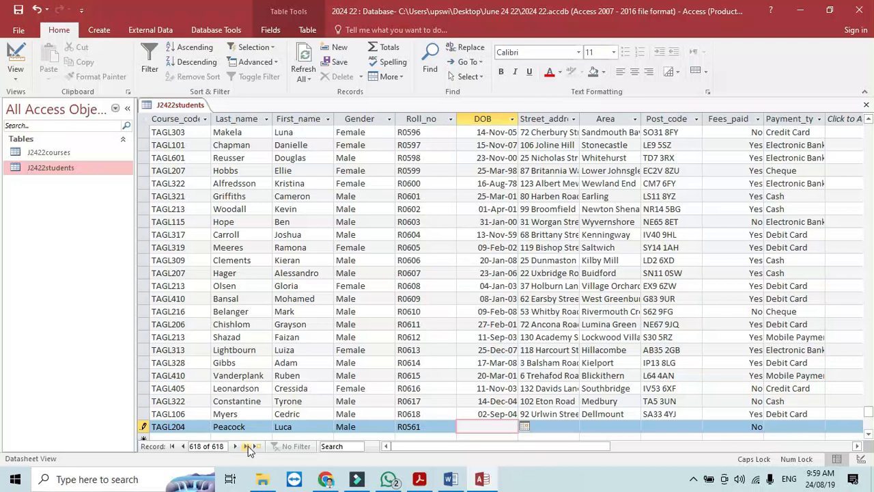
Step: Enter the new student's date of birth in the DOB field, checking it against the exam paper
text(09/06/)
key(alt+Tab)
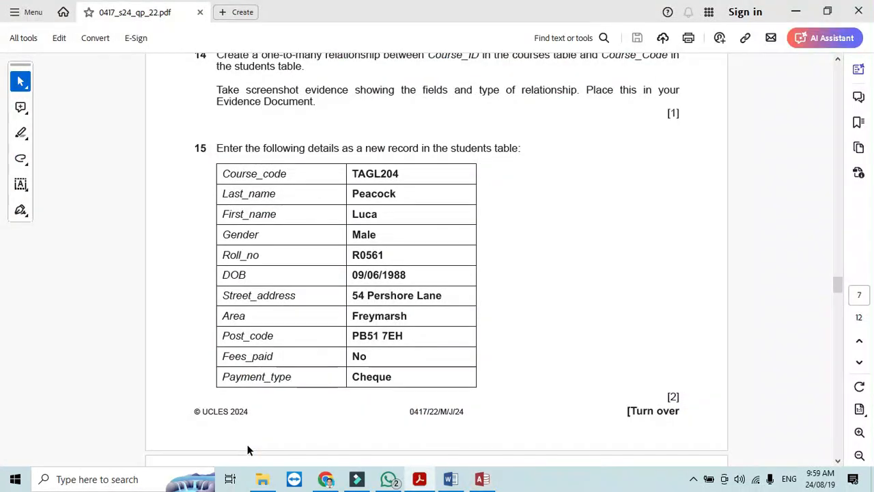
key(alt+Tab)
text(1988)
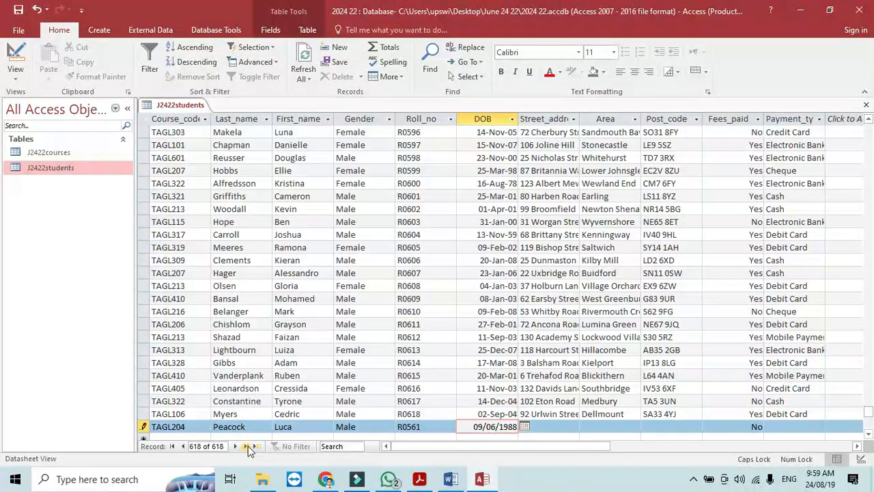
key(Tab)
Step: Fill in the new student's Street_address from the details in the exam paper
key(alt+Tab)
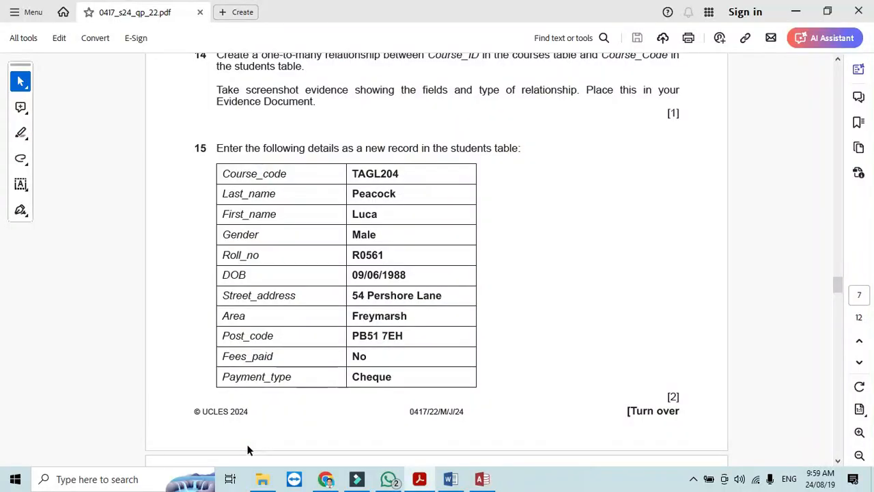
key(alt+Tab)
text(54)
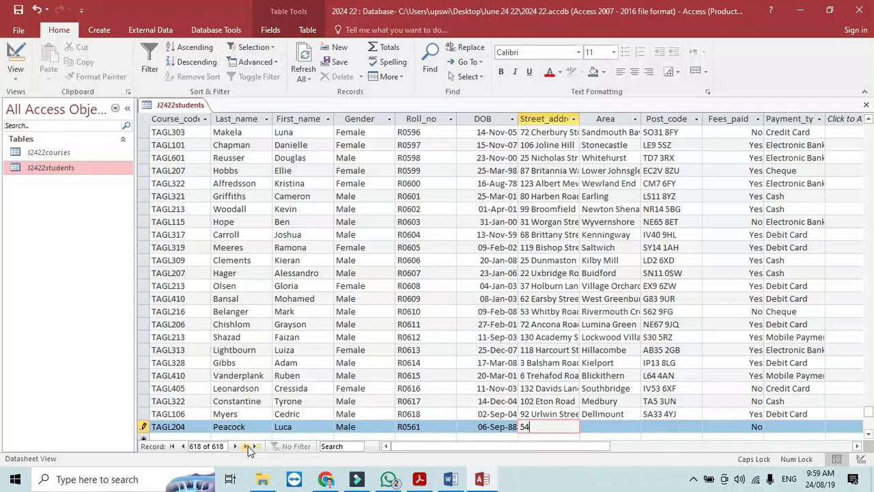
key(alt+Tab)
key(alt+Tab)
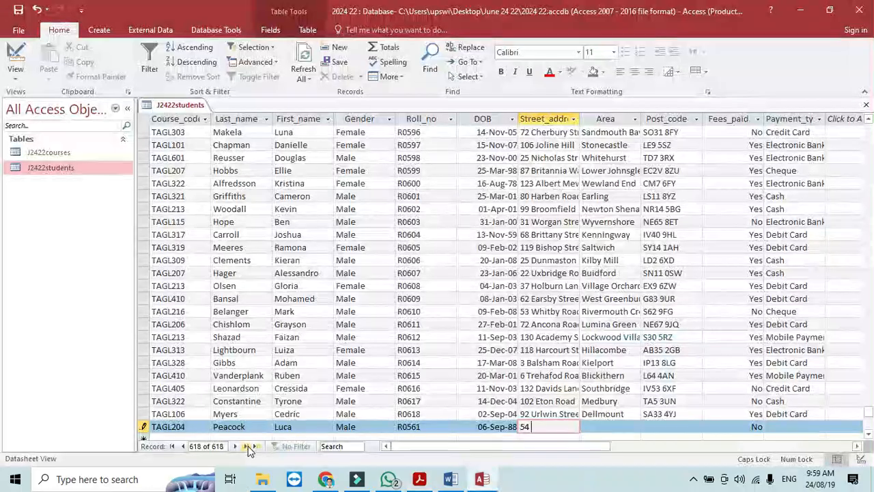
text(Pershor)
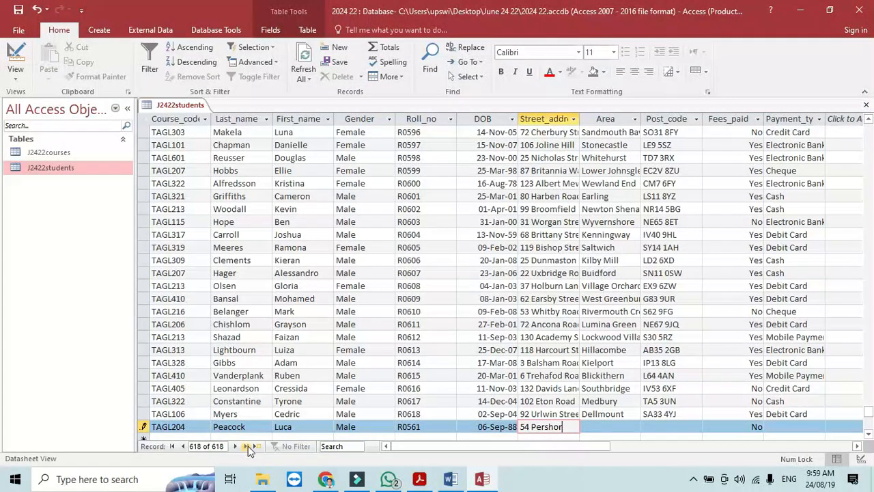
text(e)
key(alt+Tab)
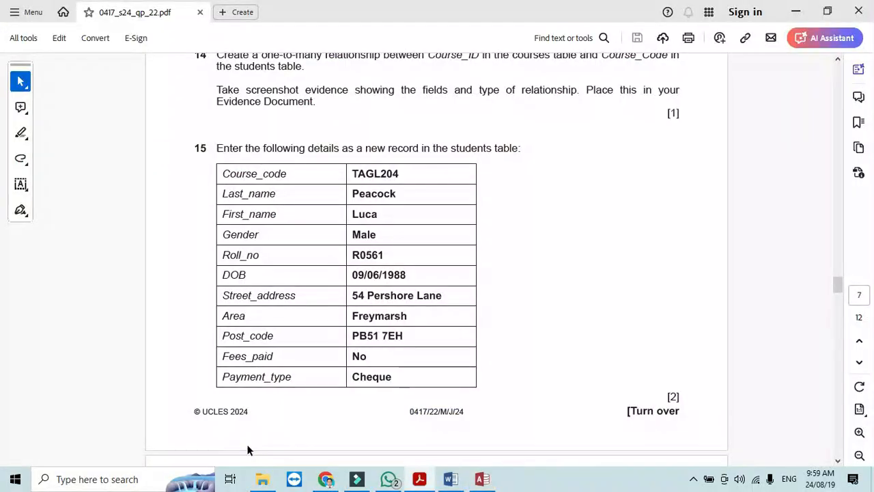
key(alt+Tab)
text(Lane)
key(Tab)
Step: Fill in the Area field of the new student's record from the exam paper
key(alt+Tab)
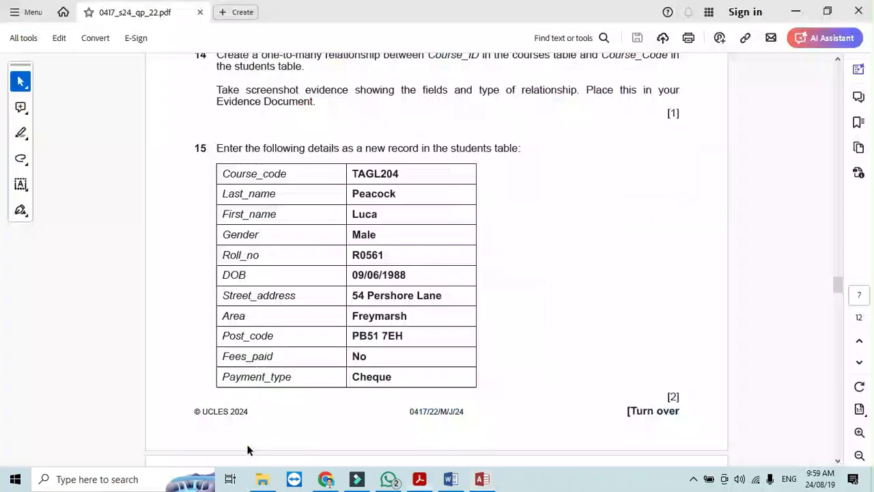
key(alt+Tab)
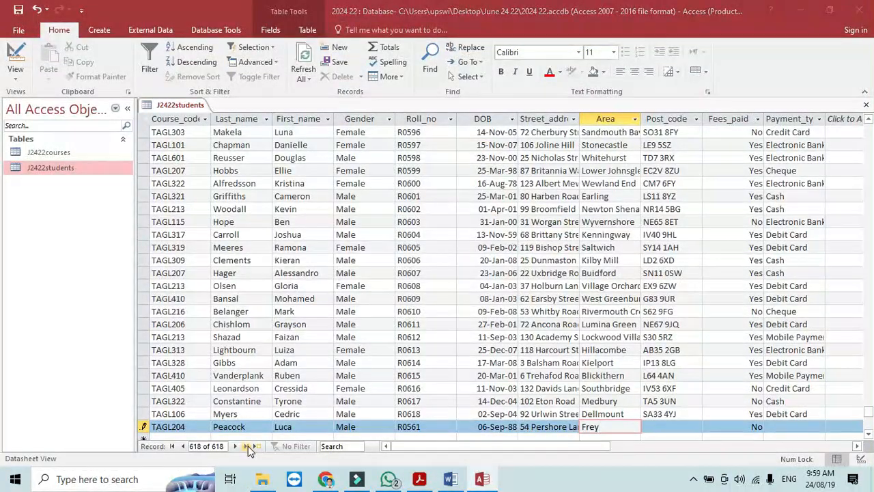
key(alt+Tab)
key(alt+Tab)
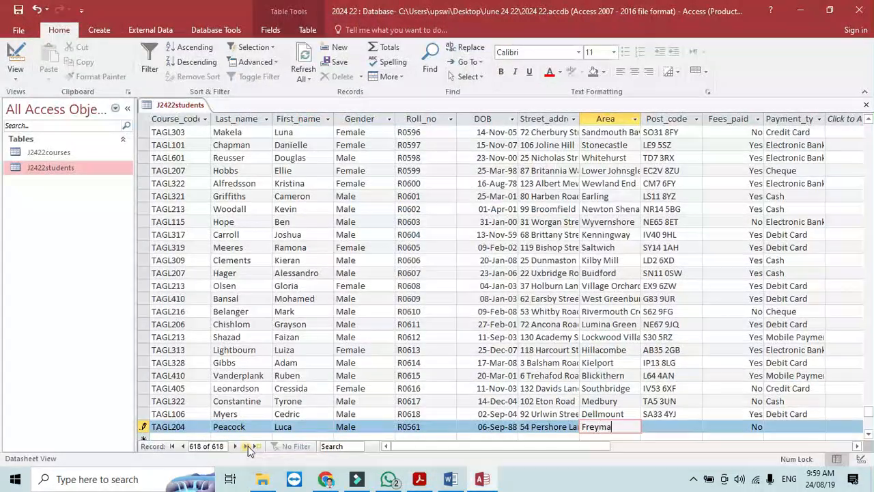
text(Freymarch)
key(Tab)
Step: Enter the new student's Post_code in capitals as given in the exam paper
key(alt+Tab)
key(alt+Tab)
key(Caps_Lock)
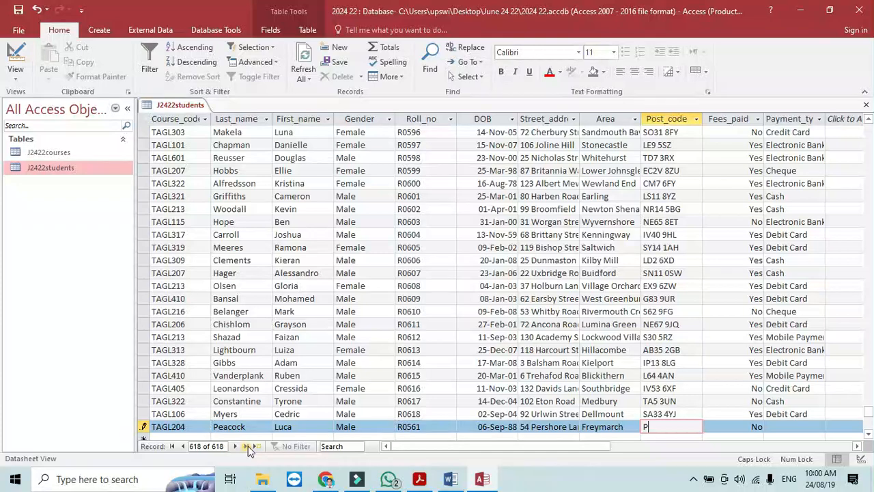
text(PB)
key(alt+Tab)
key(alt+Tab)
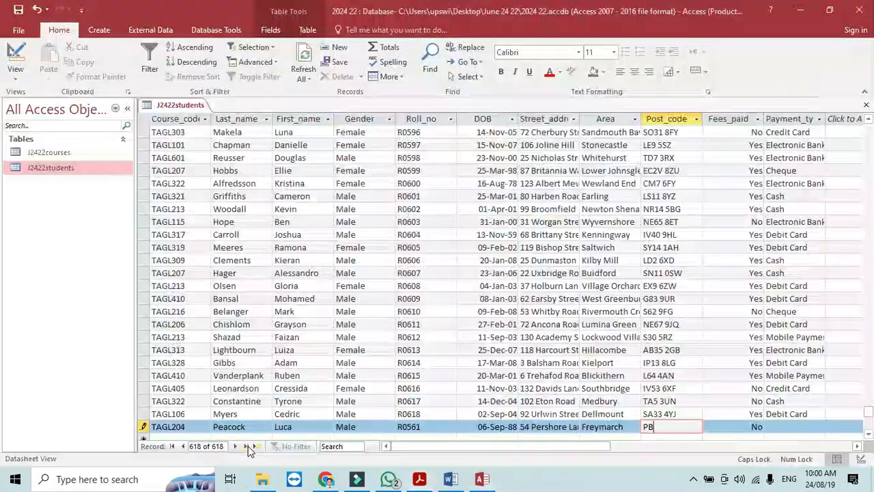
text(51)
key(alt+Tab)
key(alt+Tab)
text(7)
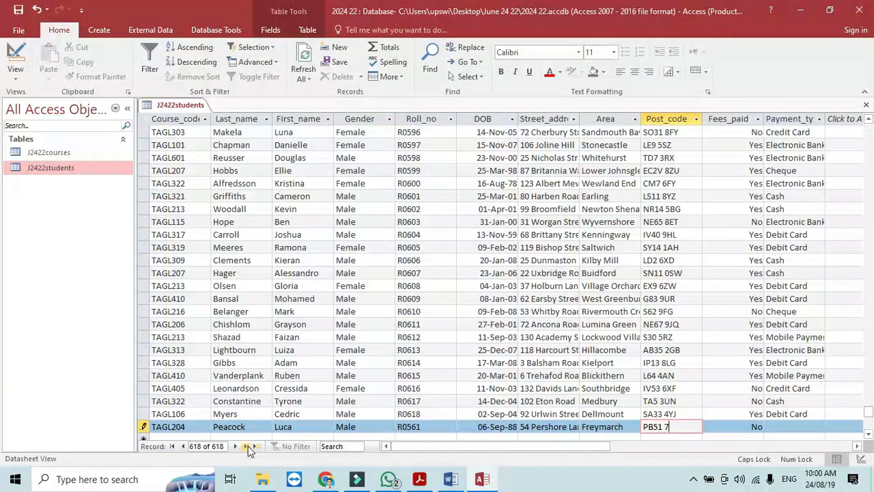
text(EH)
key(Tab)
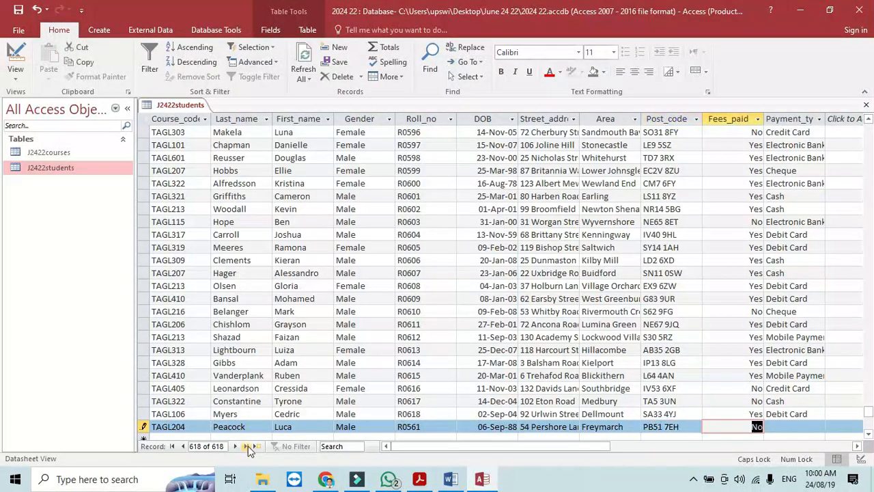
Step: Set Fees_paid to No and Payment_type to Cheque, check the details against the exam paper, and commit the new student record
key(alt+Tab)
key(alt+Tab)
text(NO)
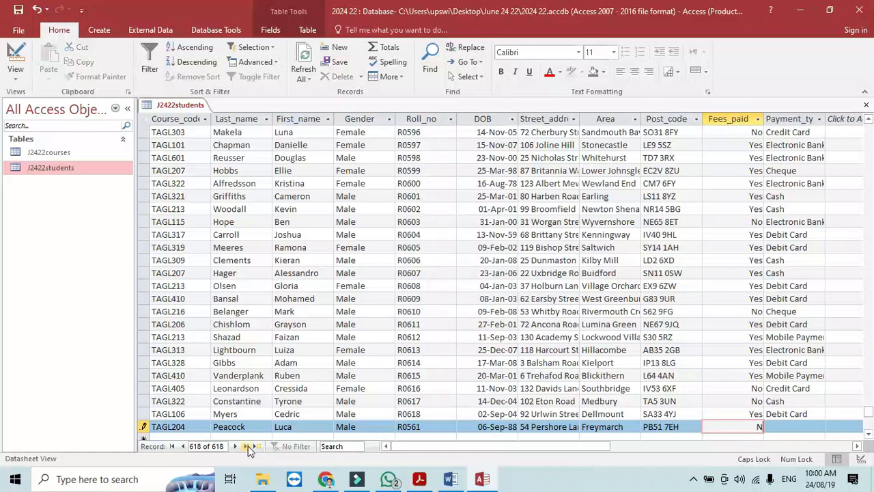
key(Tab)
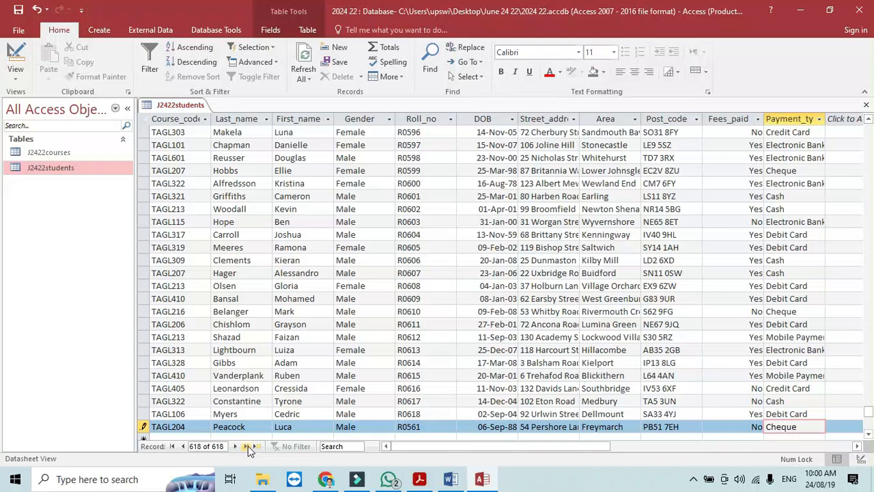
key(alt+Tab)
key(alt+Tab)
key(alt+Tab)
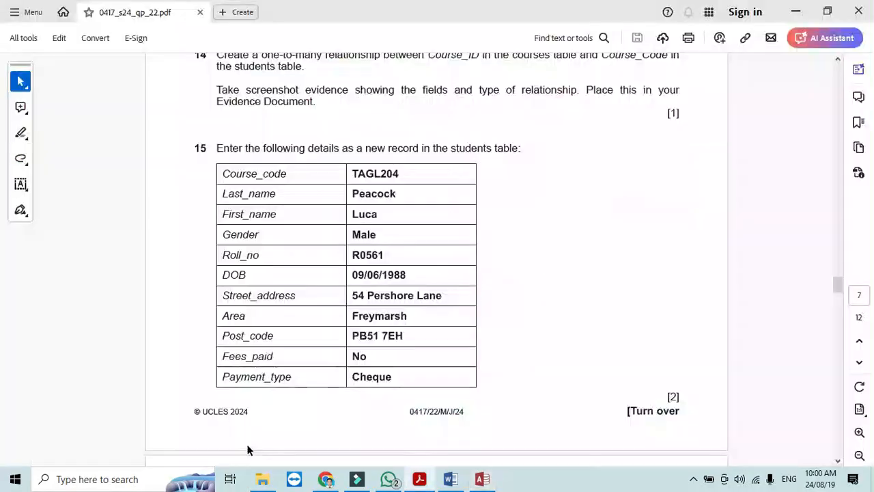
click(482, 479)
click(550, 376)
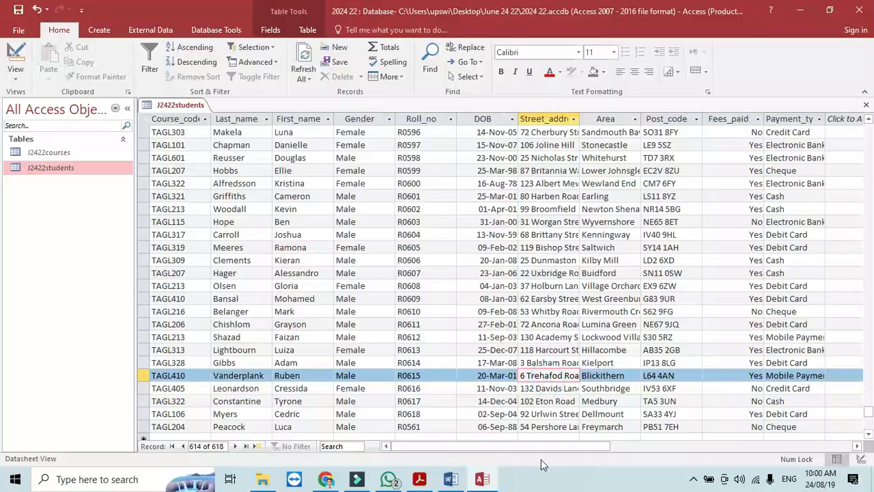
Step: Read question 16 in the exam paper, return to Access and close the J2422students table
key(alt+Tab)
drag(838, 287, 837, 307)
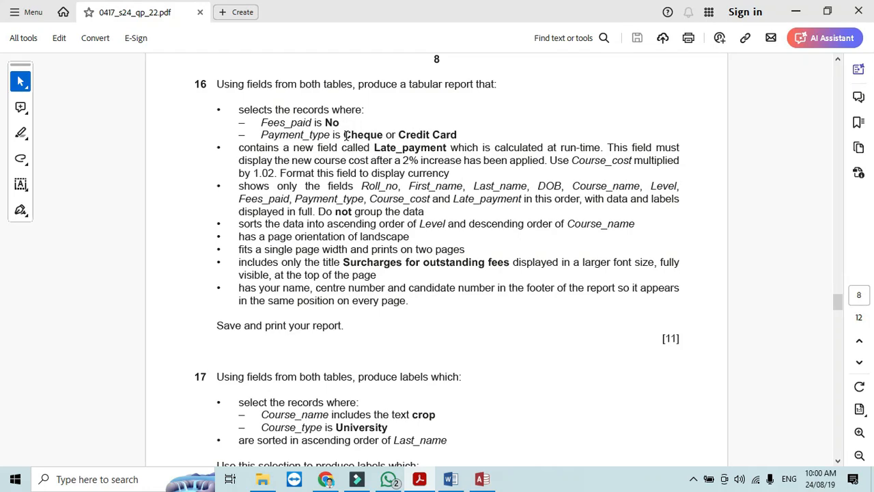
key(alt+Tab)
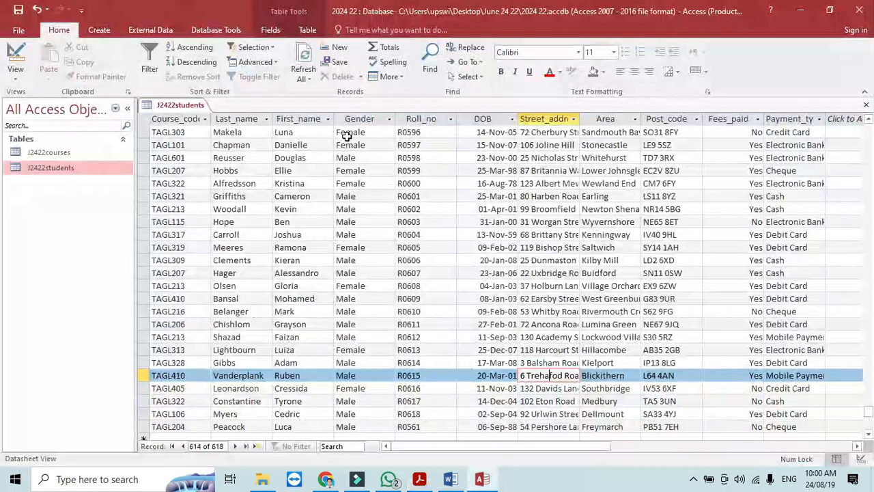
click(866, 104)
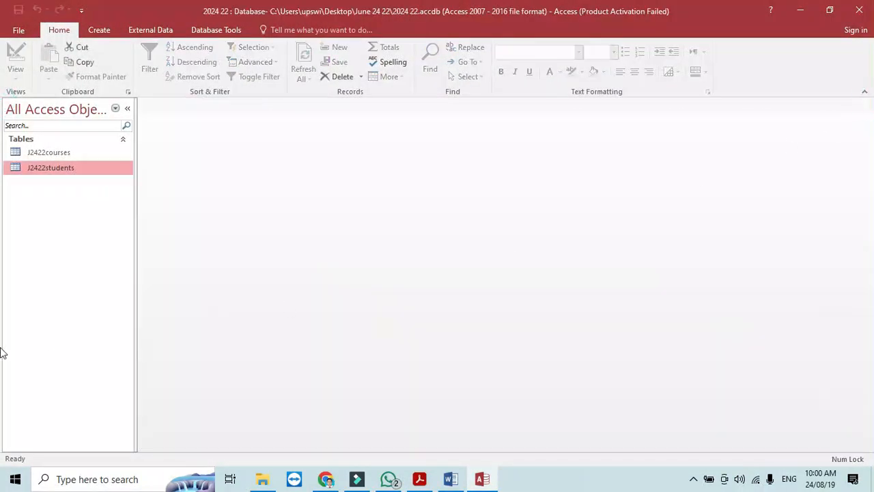
Step: Start a new query with the Simple Query Wizard, including all fields from J2422students and J2422courses
click(99, 30)
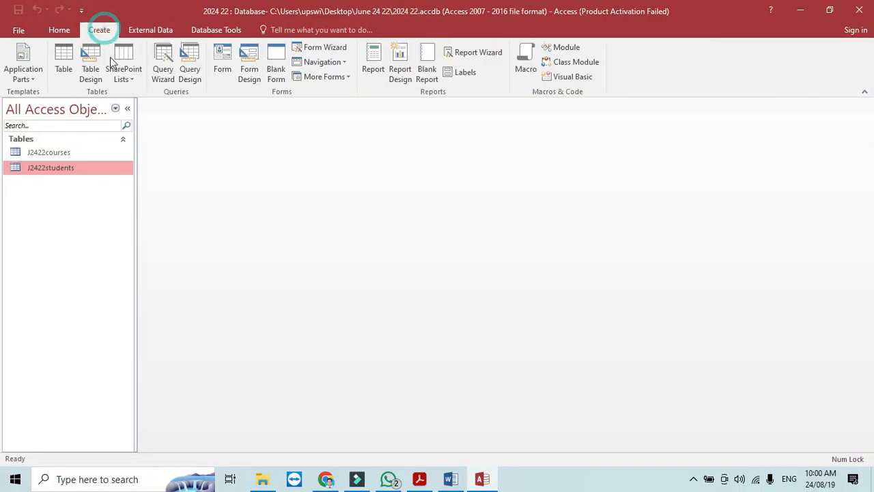
click(161, 65)
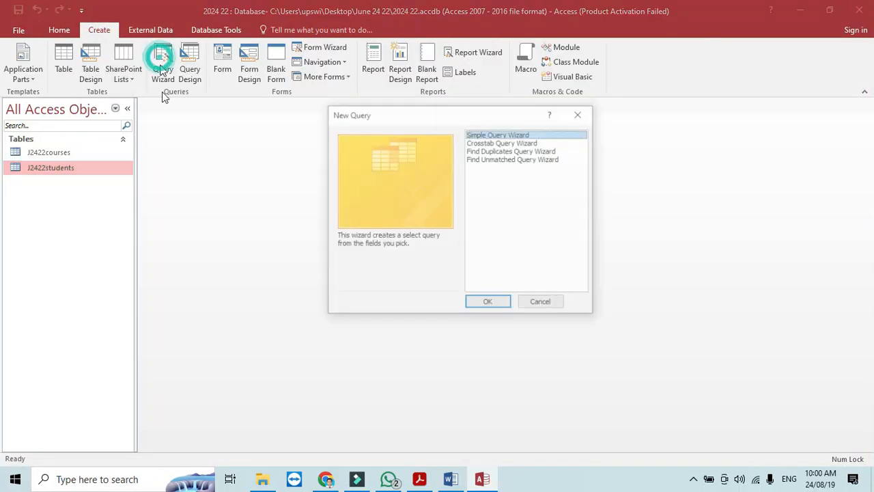
click(489, 303)
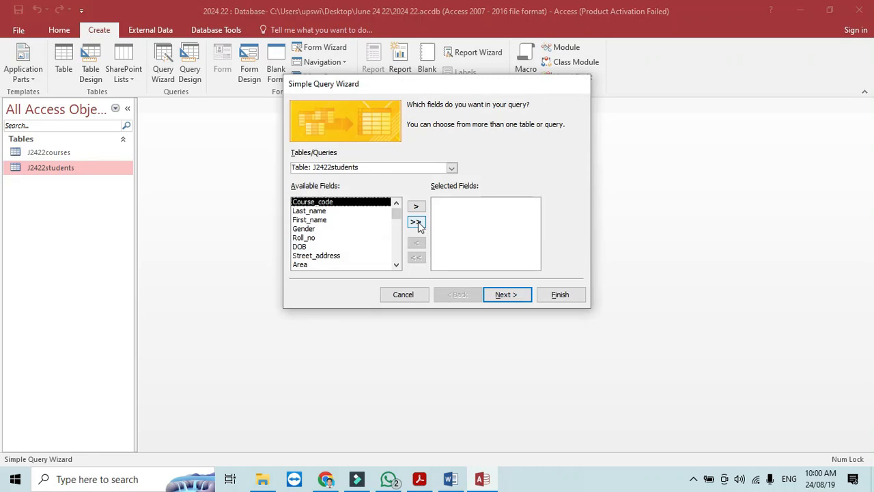
click(418, 222)
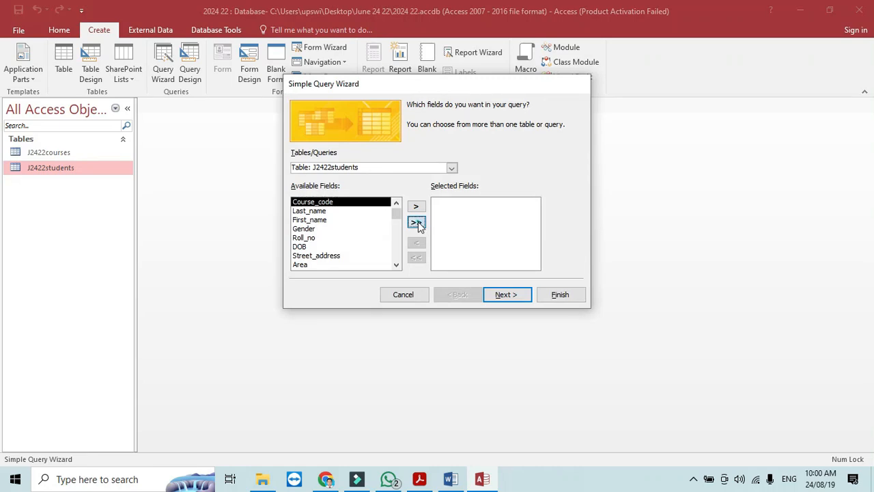
click(451, 168)
click(381, 179)
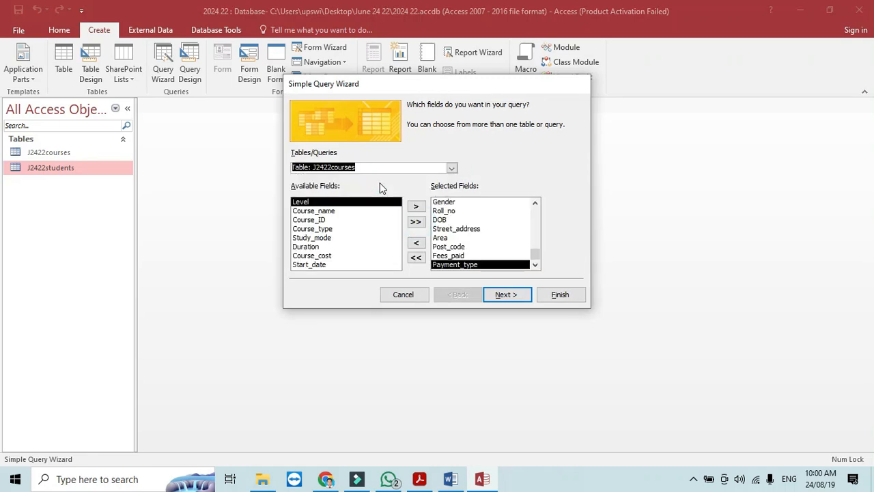
click(416, 222)
Step: Title the query 16, choose to modify the query design, and finish the wizard
click(504, 294)
click(504, 294)
click(449, 230)
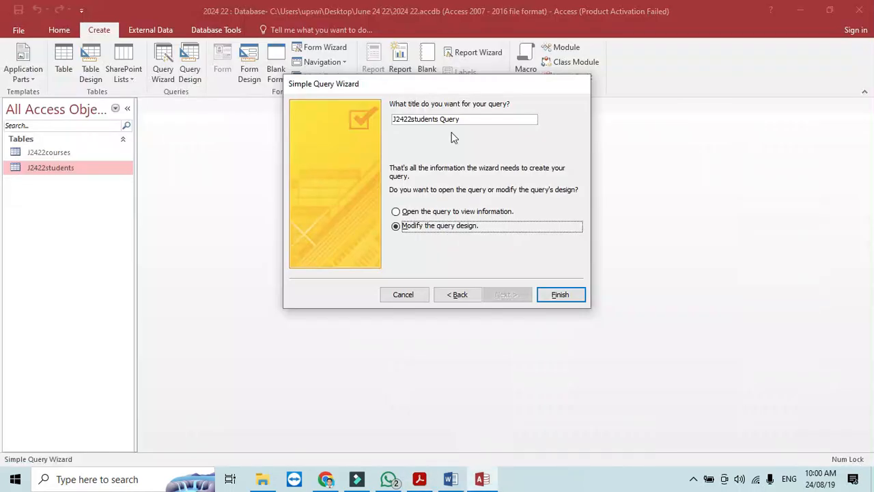
click(466, 118)
click(351, 124)
drag(463, 119, 384, 118)
text(16)
click(549, 294)
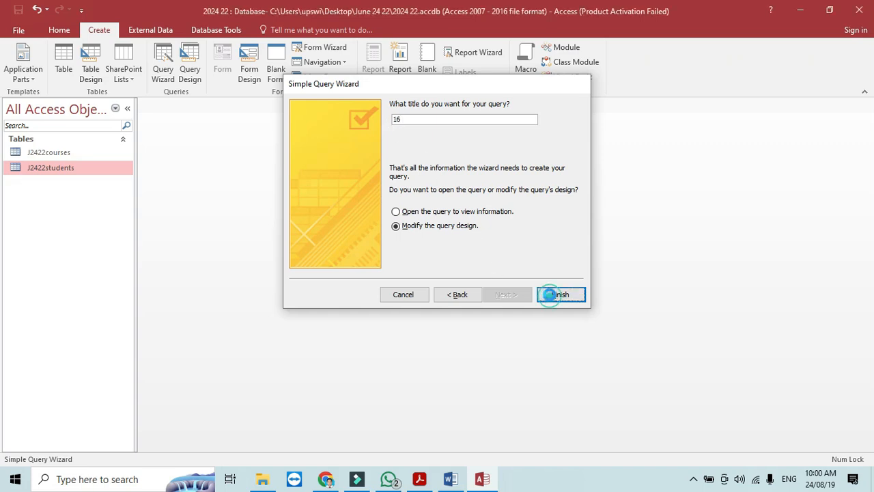
Step: Set the Fees_paid criterion to No in query 16, checking it against question 16 in the exam paper
key(alt+Tab)
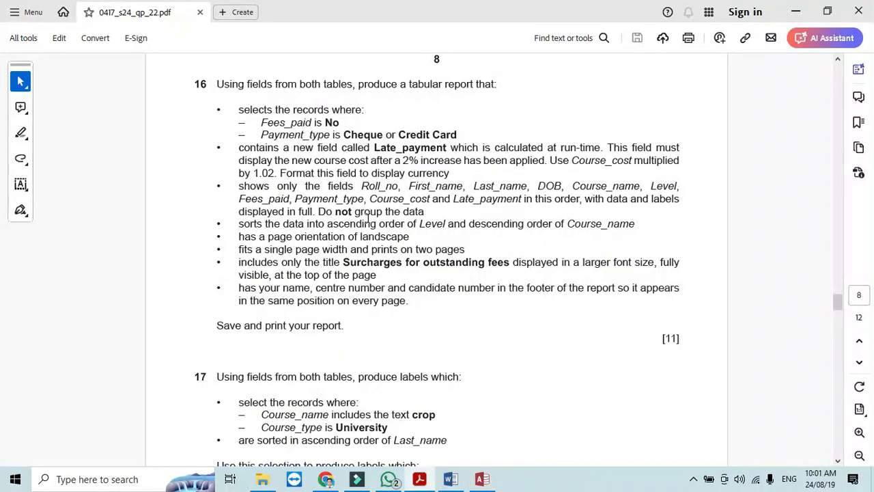
key(alt+Tab)
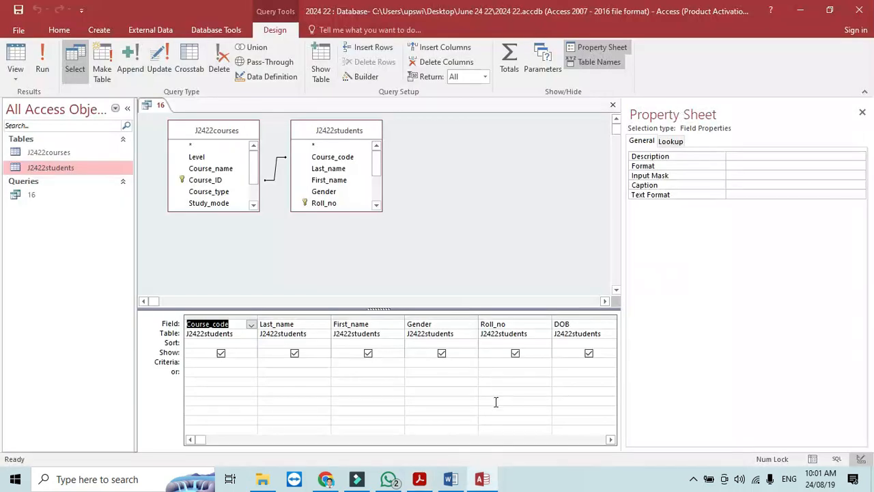
click(611, 438)
click(611, 438)
click(611, 438)
click(611, 439)
click(611, 439)
click(507, 362)
text(No)
key(alt+Tab)
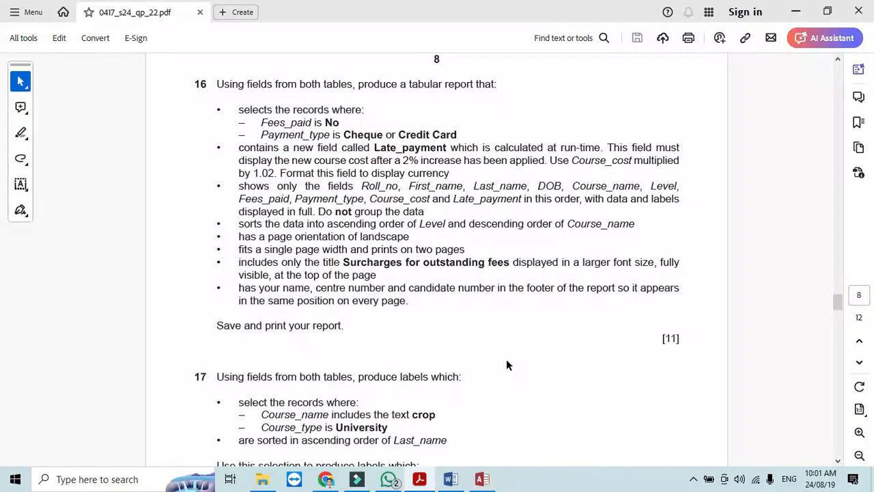
key(alt+Tab)
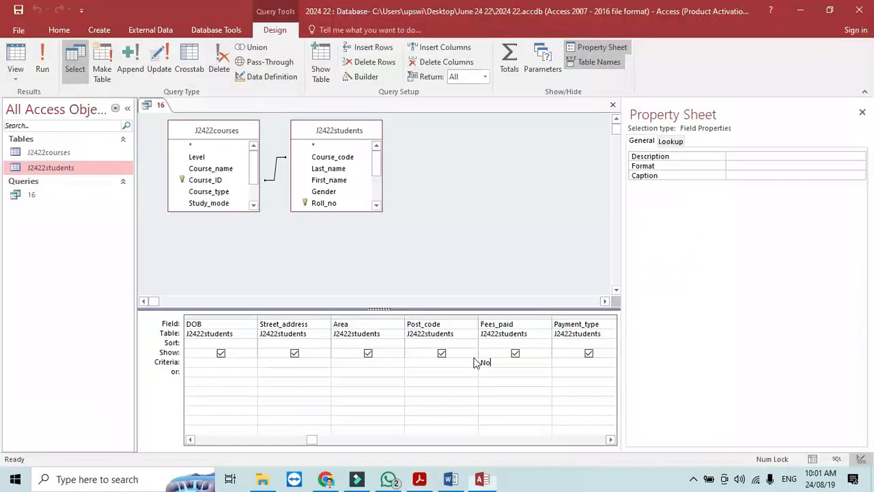
key(alt+Tab)
key(alt+Tab)
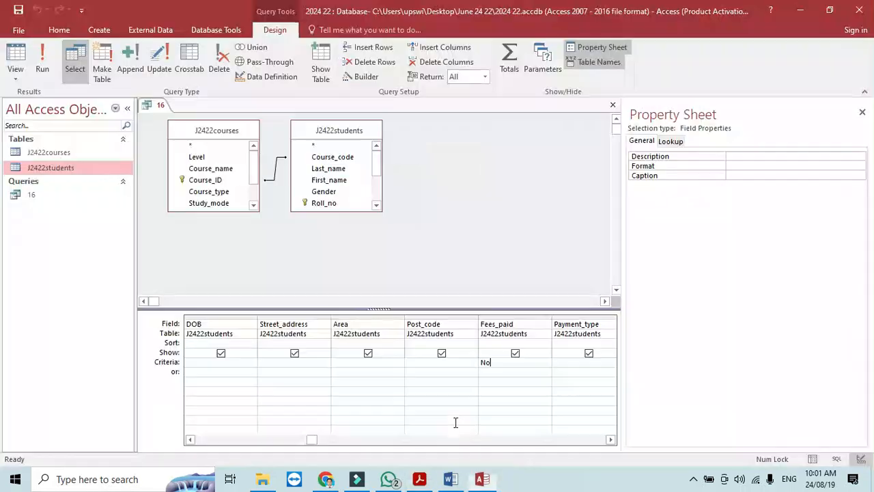
Step: Set the Payment_type criterion to Cheque or Credit card as the exam paper specifies, and run the query
key(Tab)
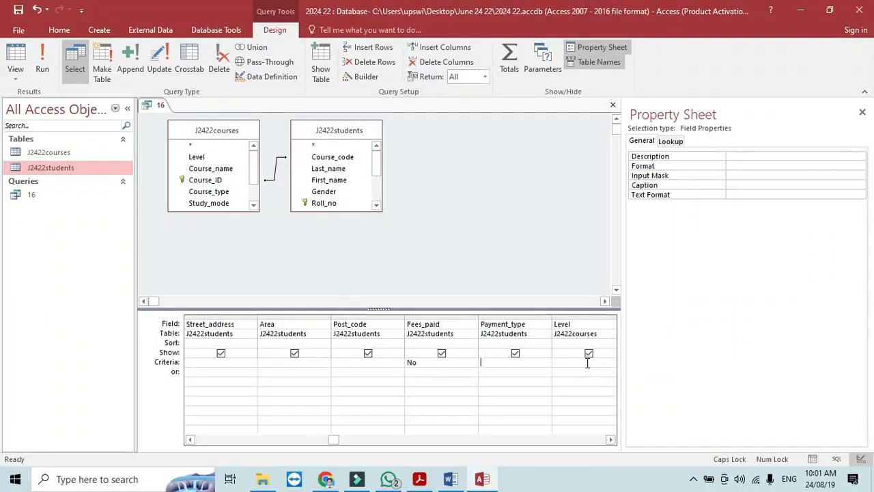
text(Che)
key(Escape)
key(alt+Tab)
key(alt+Tab)
text(C)
key(Caps_Lock)
text(redit card)
key(alt+Tab)
key(alt+Tab)
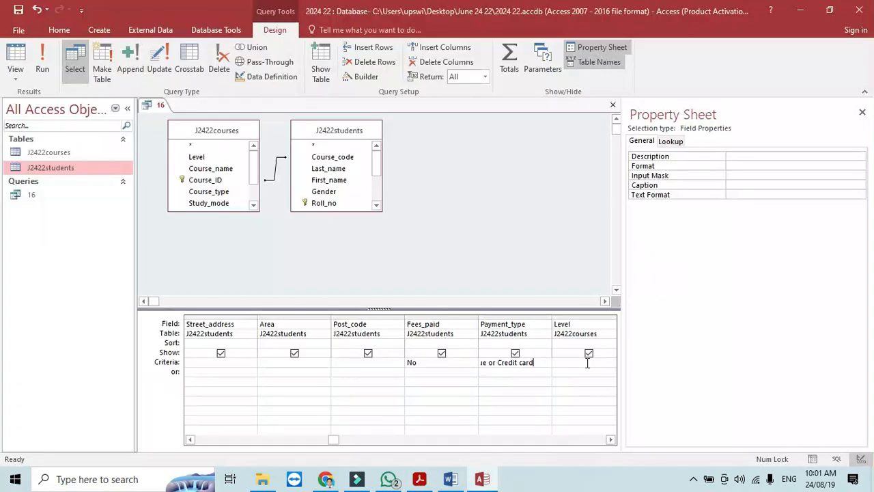
click(42, 61)
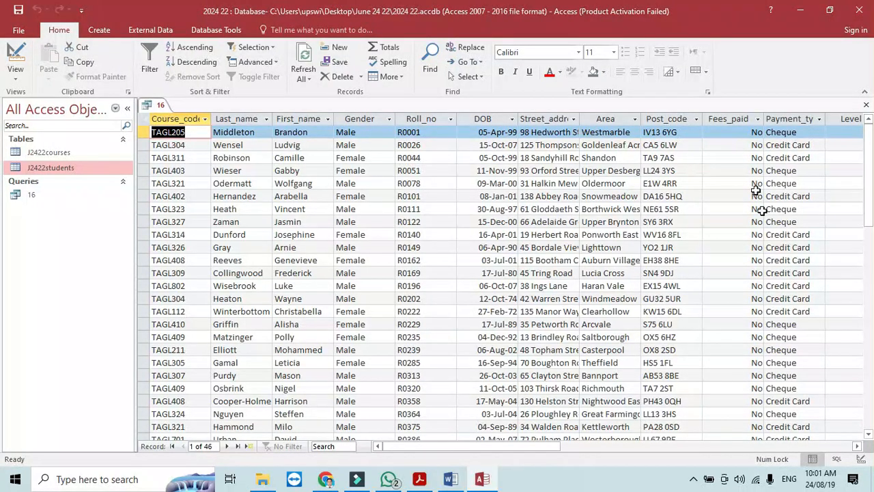
Step: Return query 16 to design view and build the expression [Course_cost] * 1.02 in the empty column after Start_date, using the Expression Builder
key(alt+Tab)
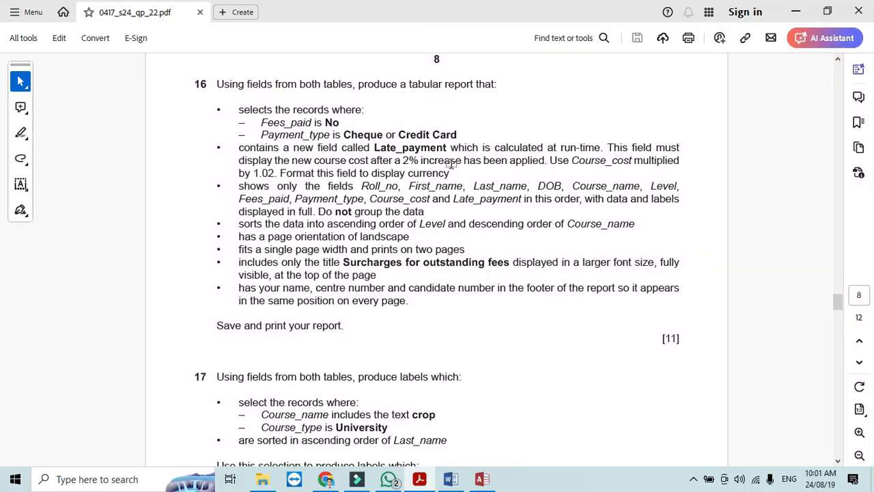
key(alt+Tab)
click(15, 55)
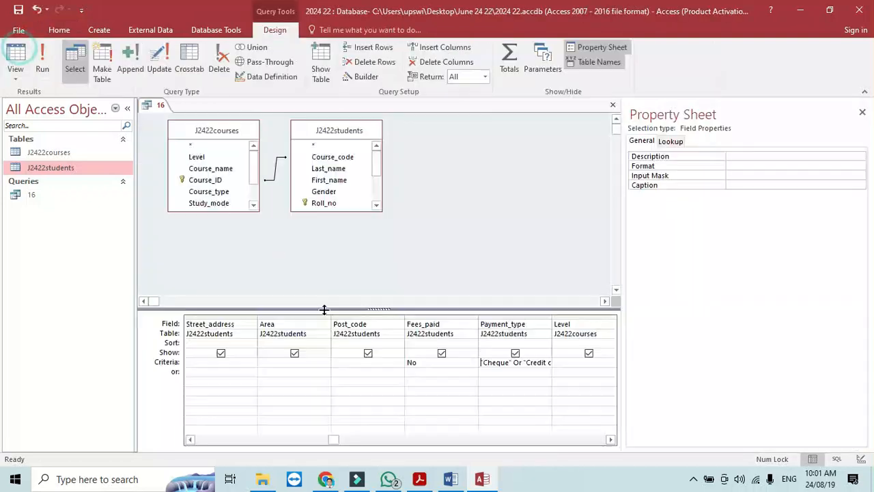
drag(334, 439, 556, 448)
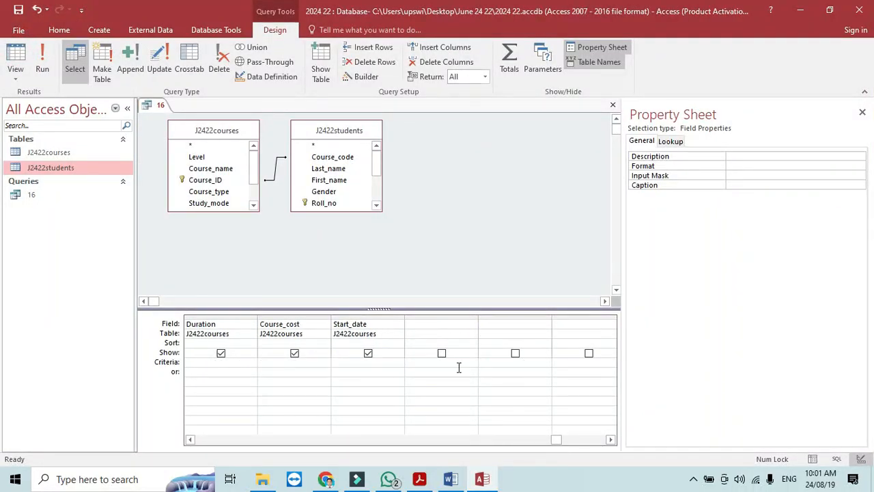
click(430, 325)
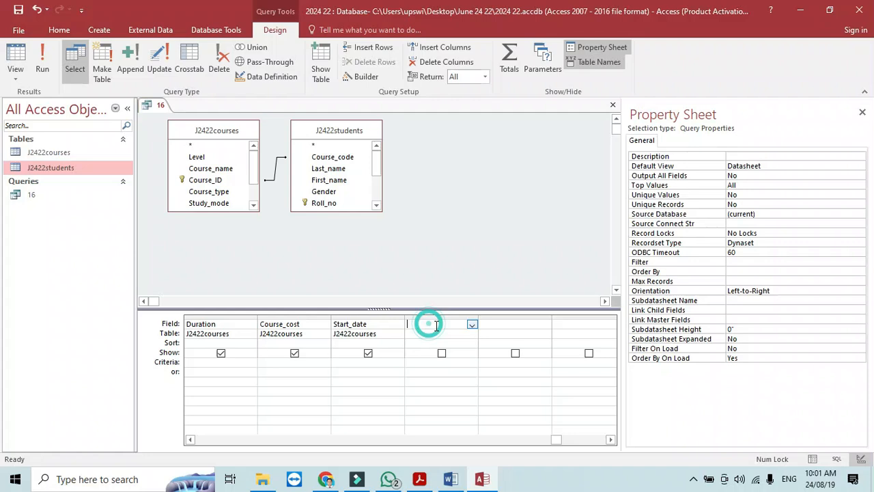
click(362, 77)
key(alt+Tab)
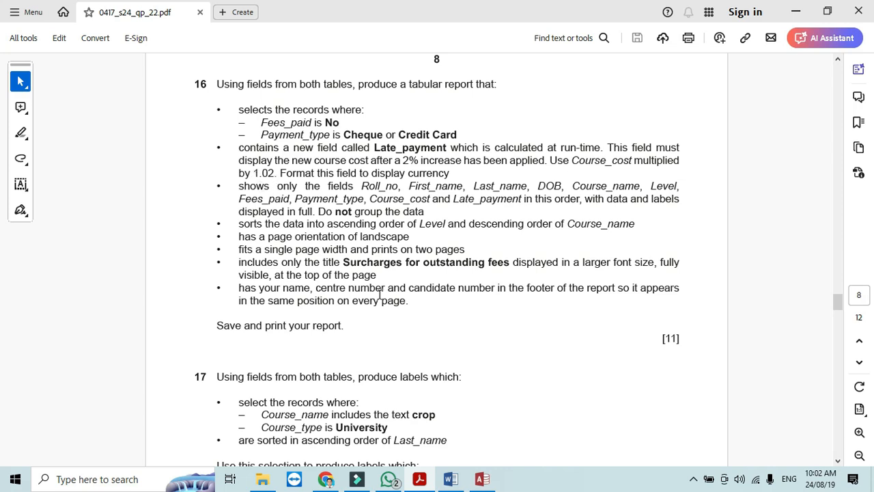
key(alt+Tab)
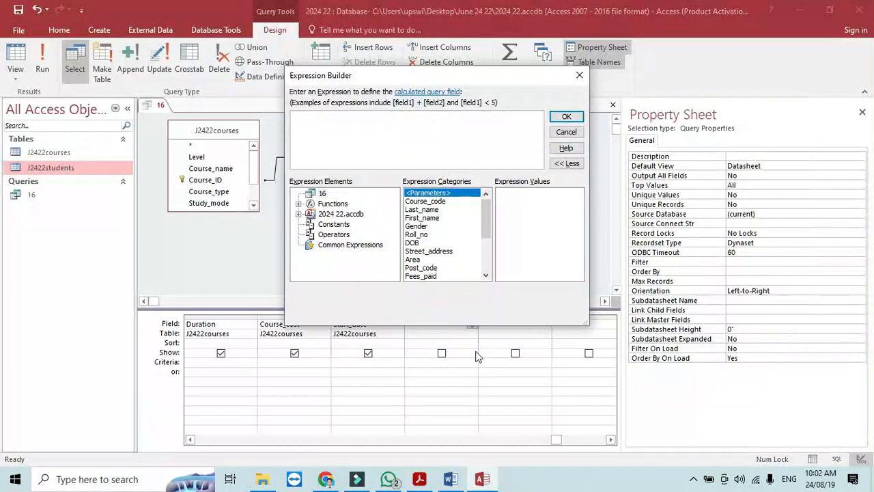
click(486, 275)
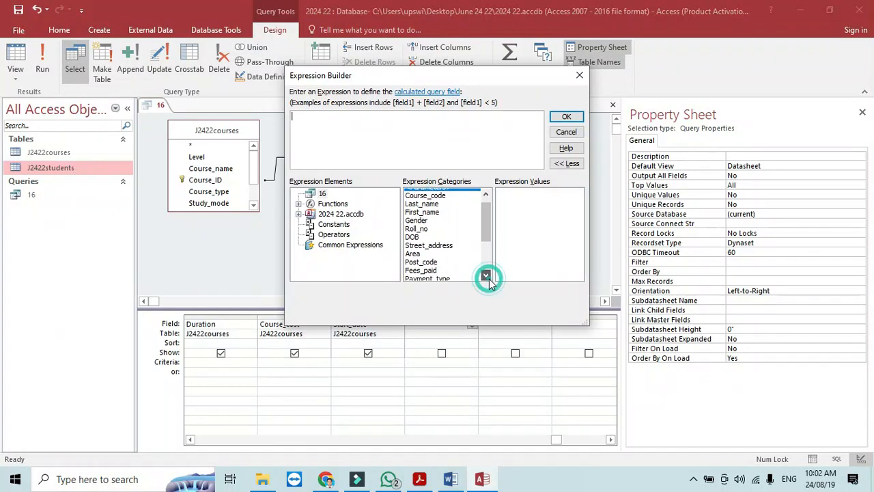
click(486, 275)
click(485, 275)
click(485, 275)
click(485, 275)
click(486, 275)
click(485, 275)
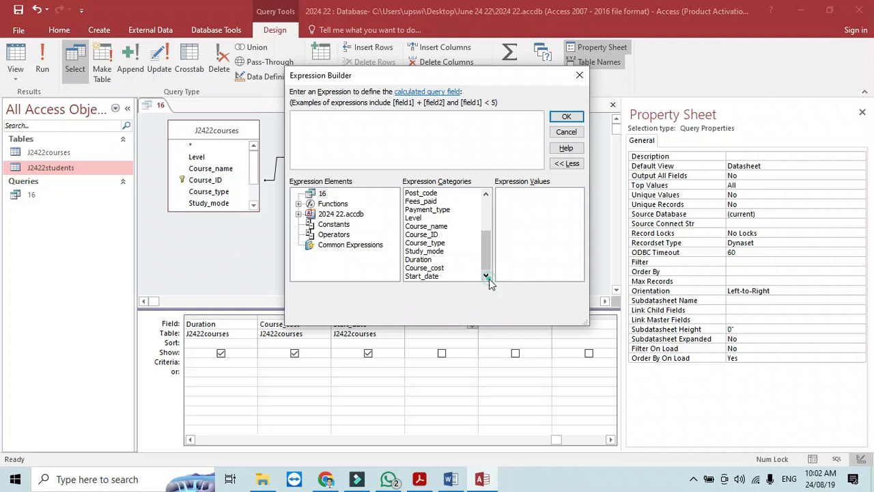
double_click(437, 268)
text(* 1.)
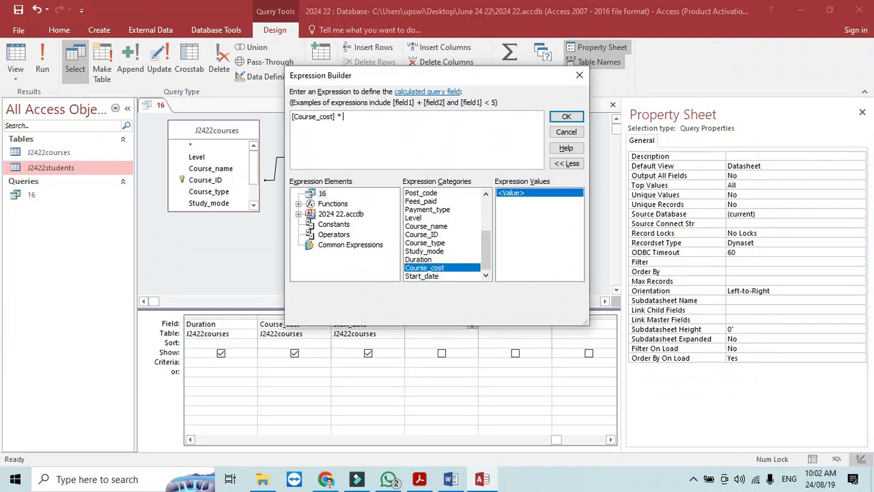
text(02)
click(581, 118)
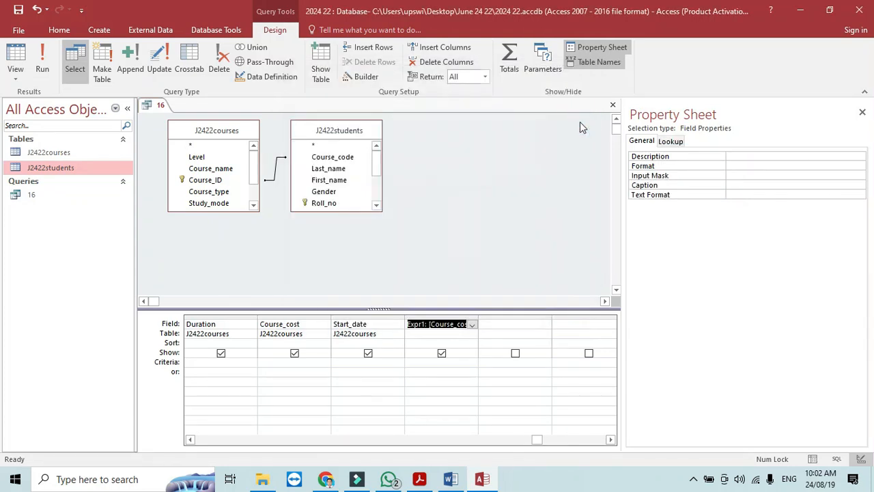
Step: Copy the field name Late_payment from the exam paper and use it to replace the calculated field's default name
key(alt+Tab)
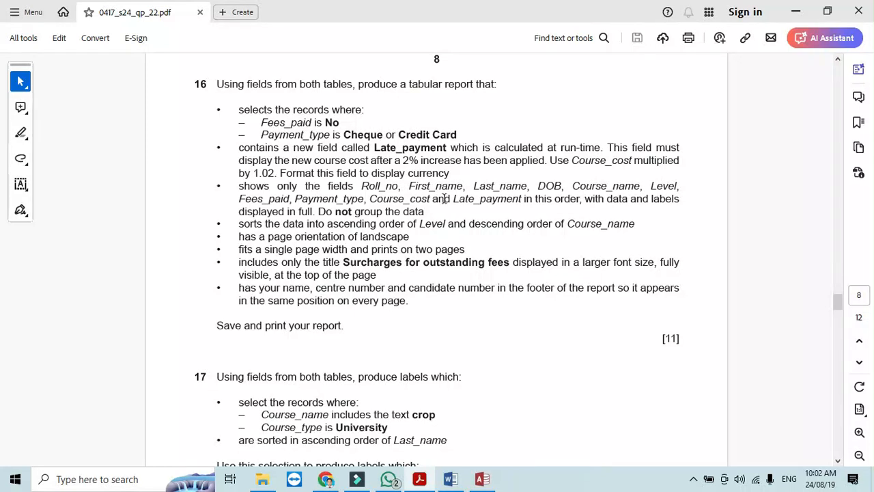
drag(447, 148, 375, 148)
right_click(382, 148)
click(400, 164)
key(alt+Tab)
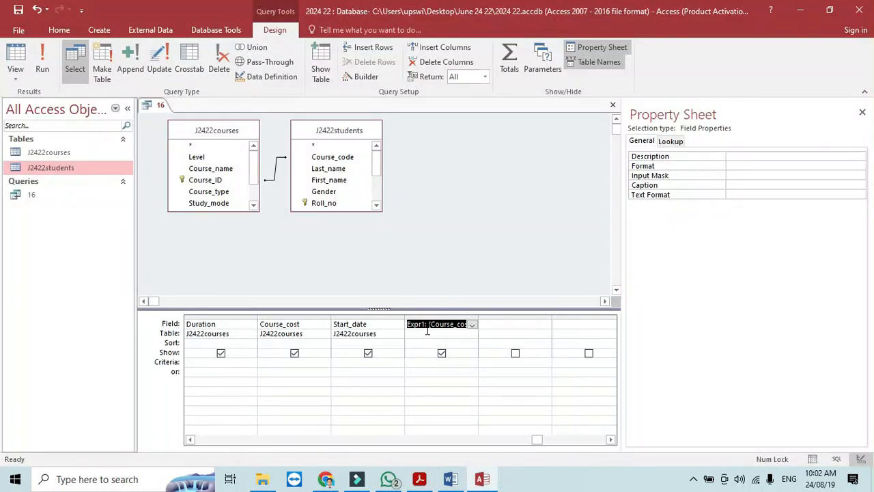
click(428, 327)
double_click(418, 324)
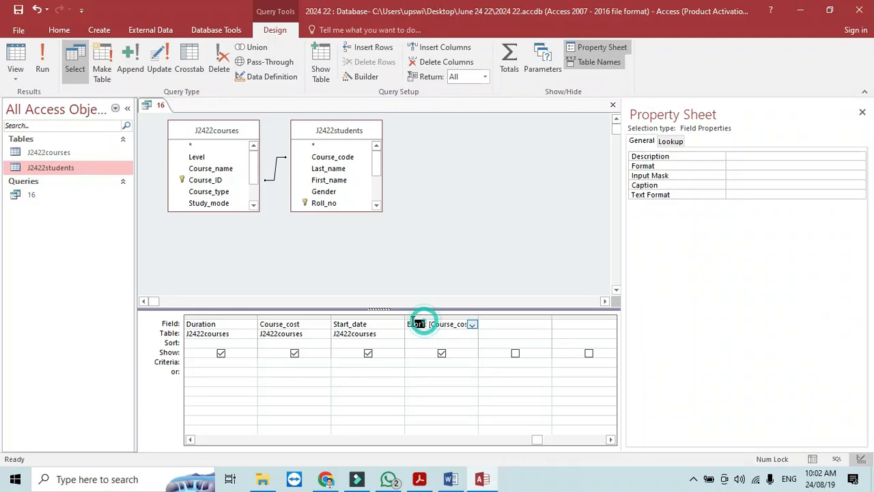
key(ctrl+v)
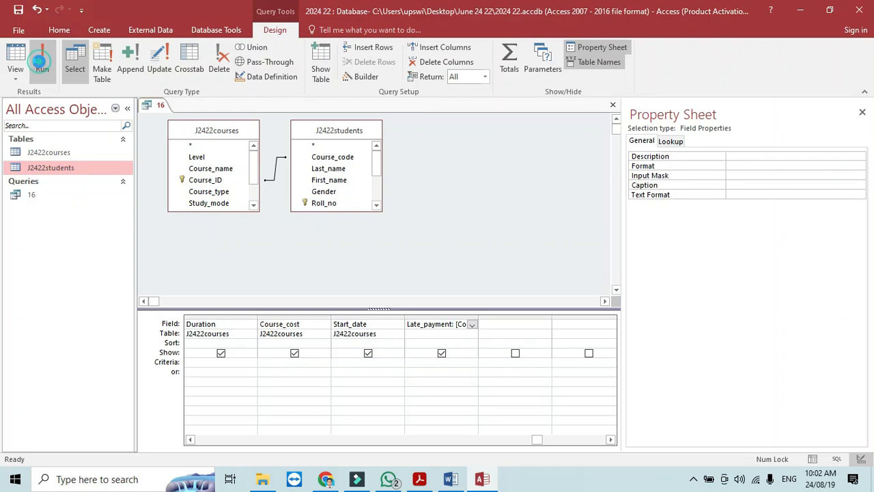
Step: Run query 16, fit the Street_address column to its contents, and check the calculated Late_payment values
click(41, 65)
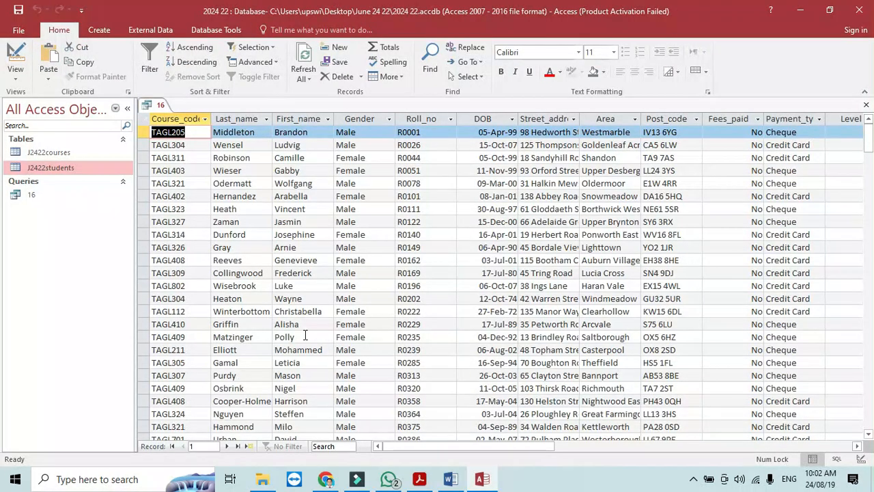
click(577, 119)
click(582, 118)
double_click(583, 118)
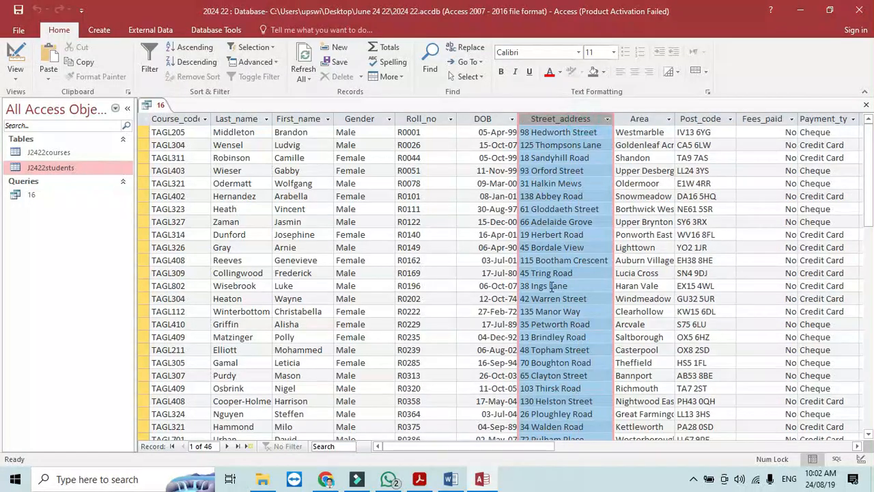
drag(529, 446, 685, 444)
key(super+Tab)
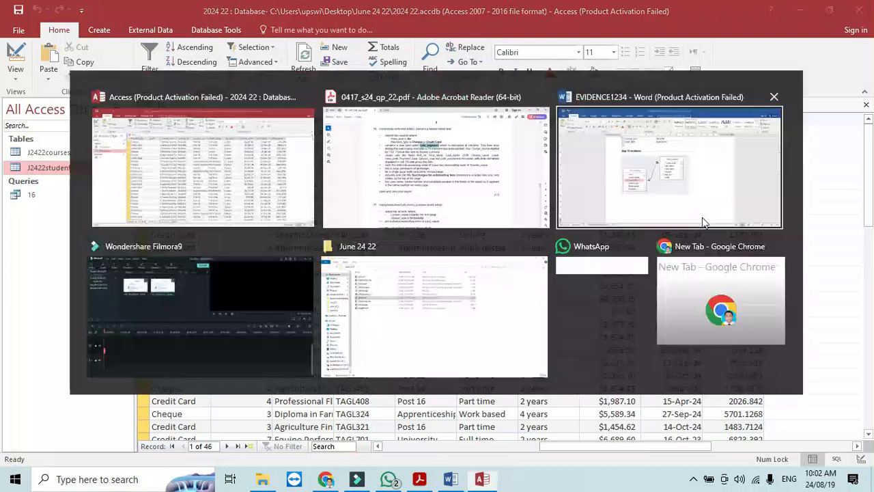
Step: Return query 16 to design view and format the Late_payment field as Currency with 2 decimal places, as the exam paper requires
key(alt+Tab)
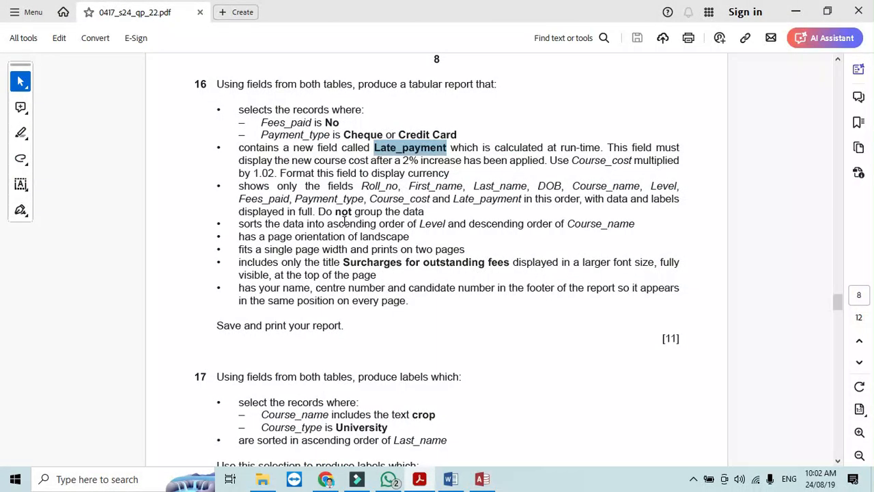
key(alt+Tab)
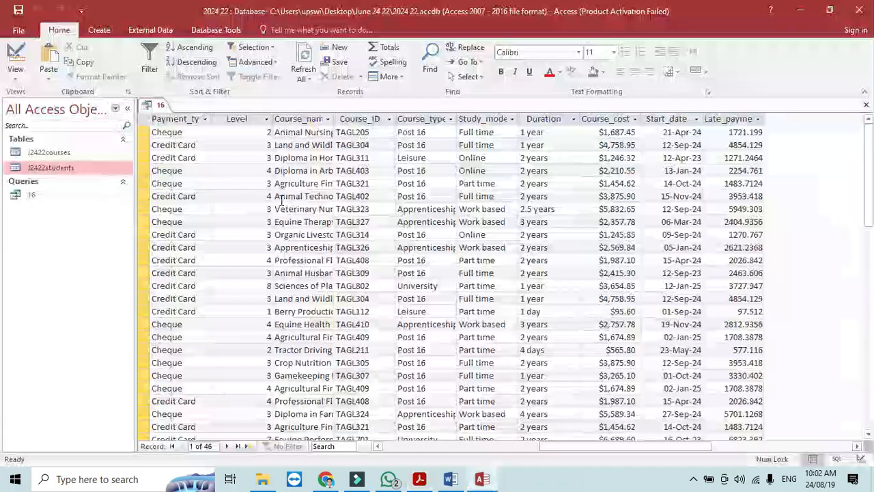
click(16, 58)
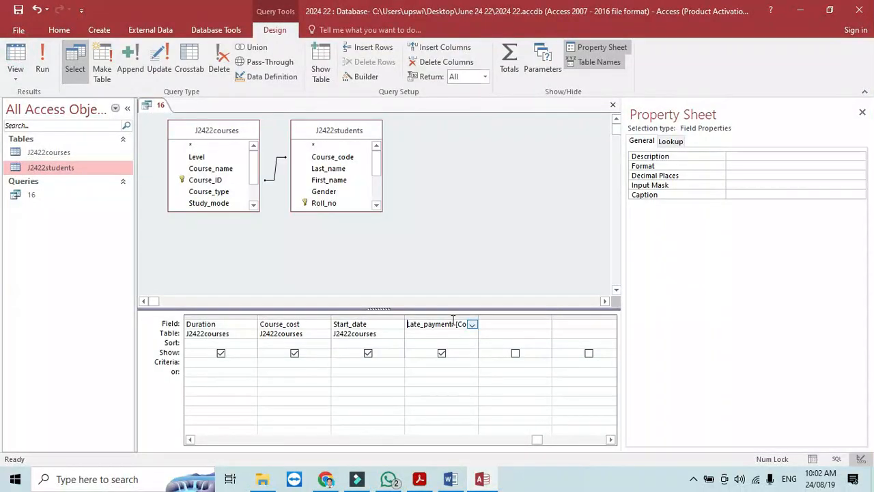
click(857, 166)
click(860, 166)
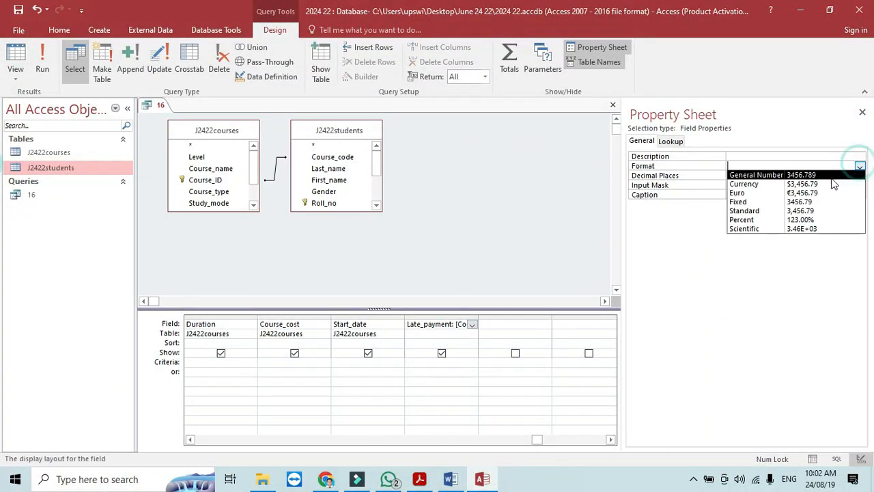
click(823, 186)
click(860, 175)
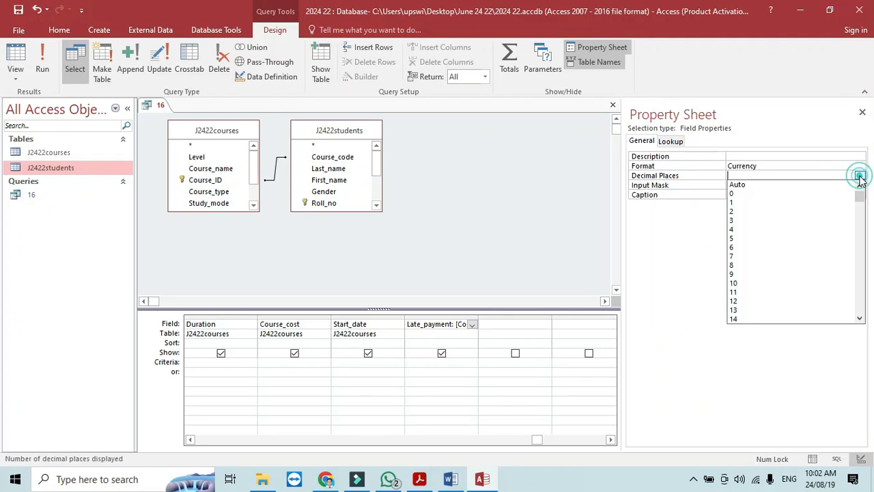
click(777, 212)
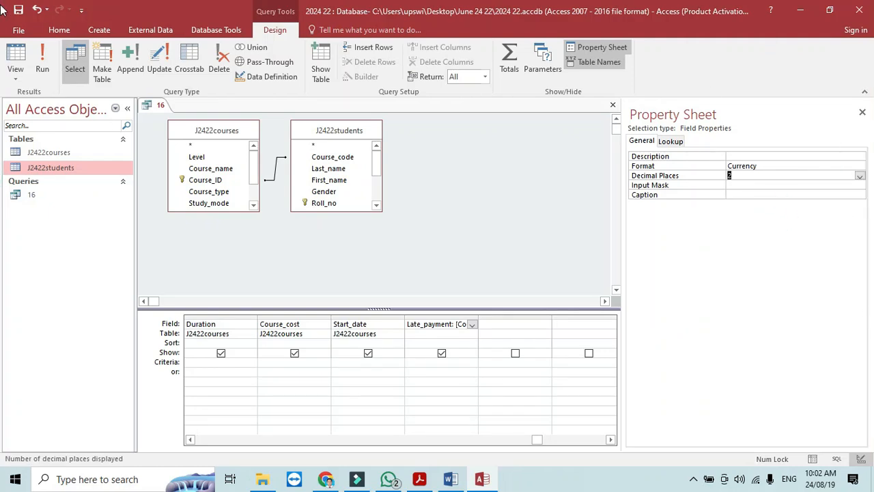
Step: Following the exam paper, sort Level ascending and Course_name descending in query 16, and close the query
key(alt+Tab)
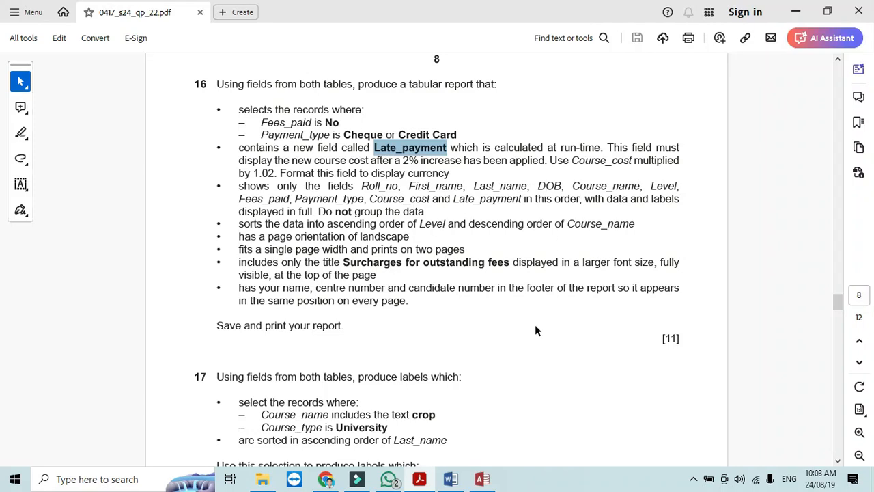
key(alt+Tab)
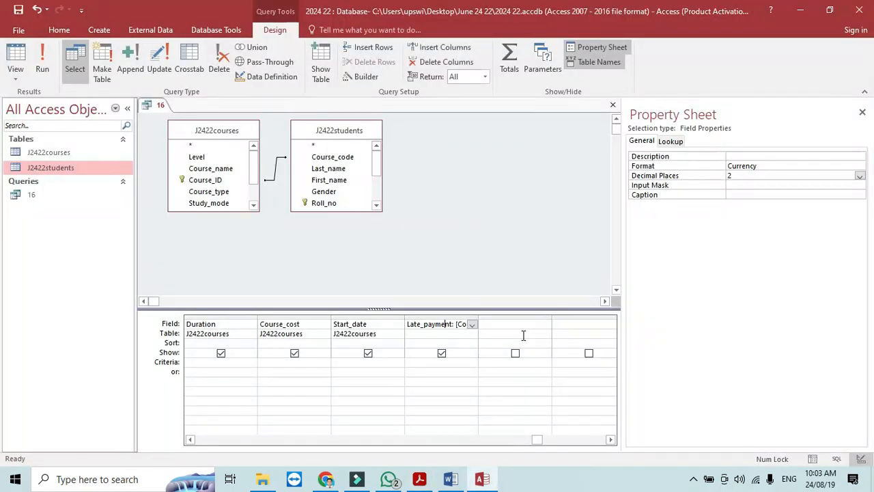
key(alt+Tab)
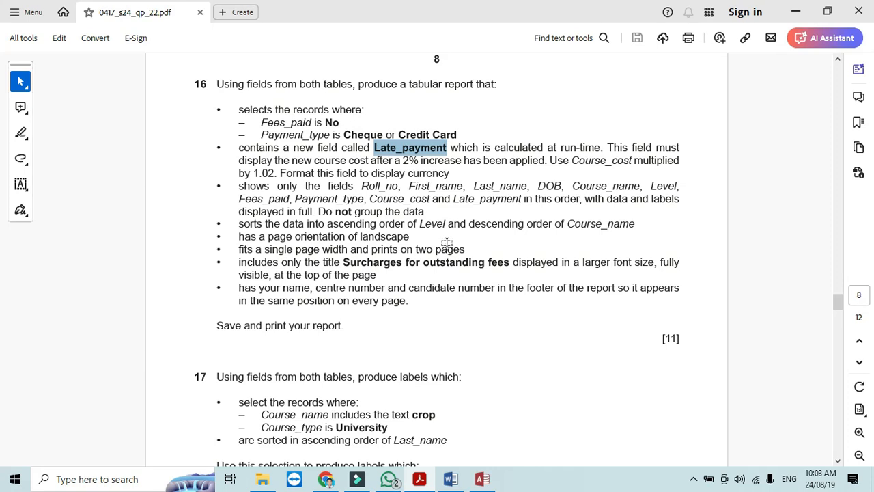
key(alt+Tab)
click(344, 439)
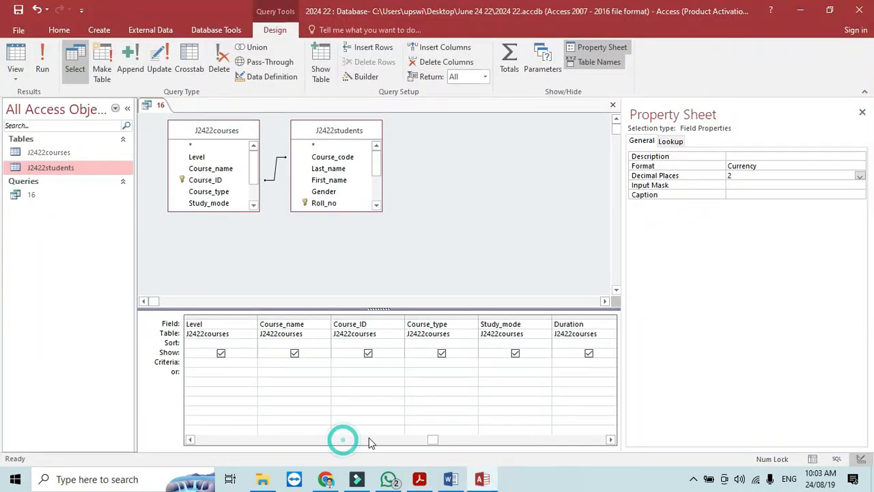
click(251, 343)
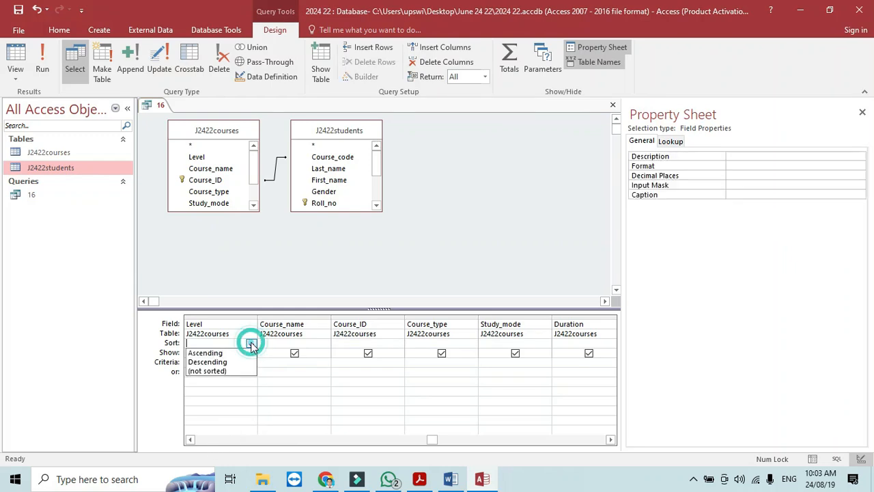
click(225, 352)
key(alt+Tab)
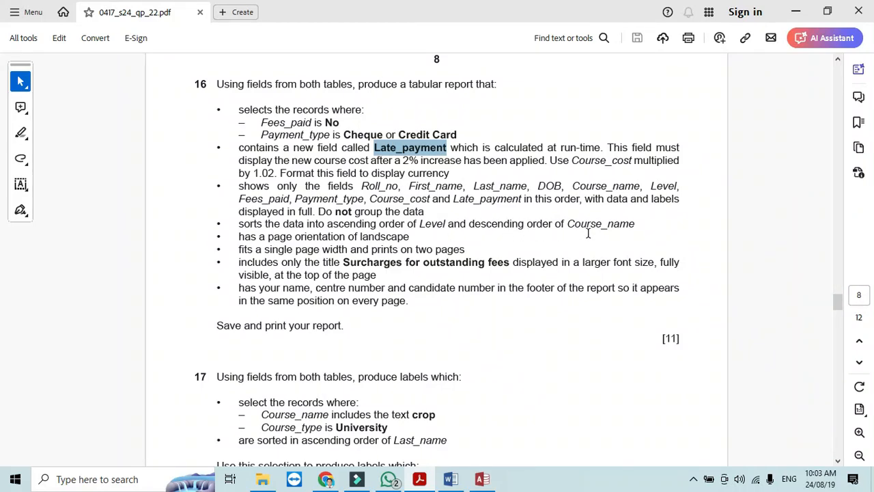
key(alt+Tab)
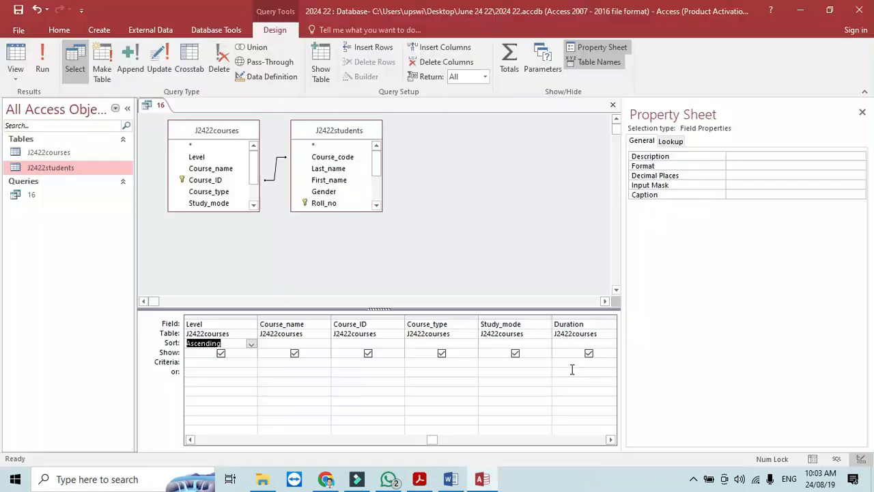
click(325, 343)
click(312, 362)
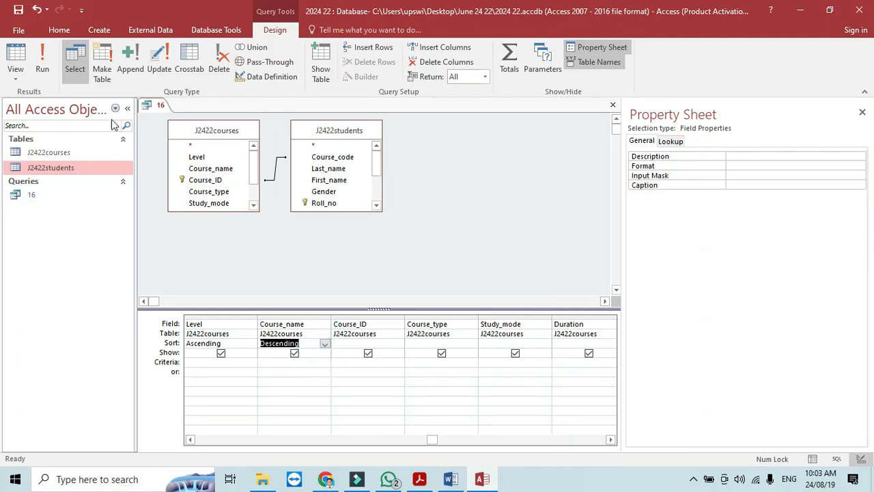
click(613, 108)
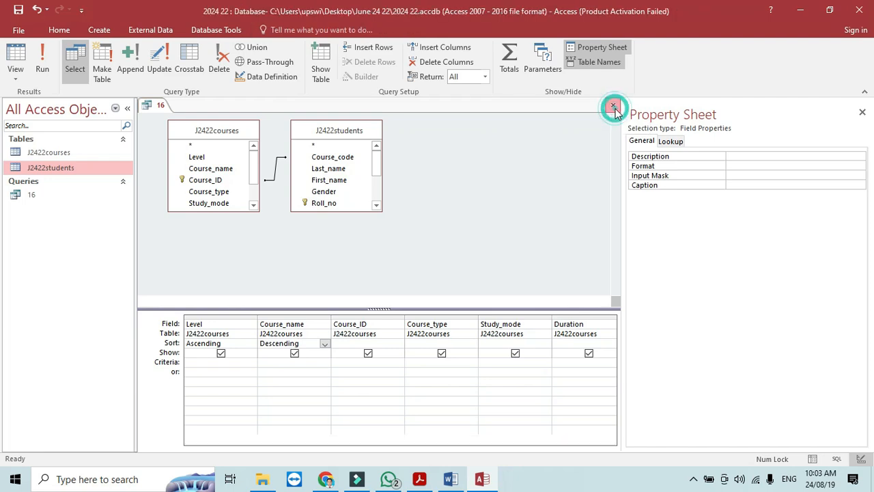
Step: Start a Report Wizard report based on query 16 and add Roll_no as its first field
click(48, 196)
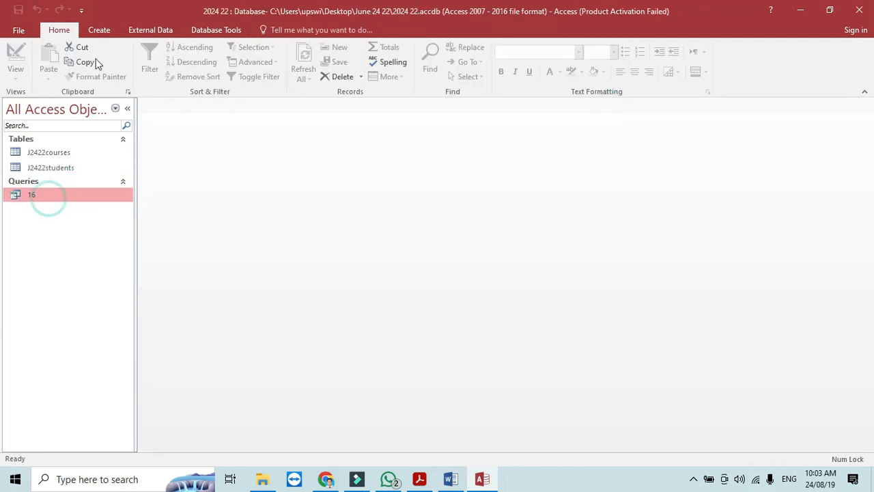
click(99, 30)
click(492, 55)
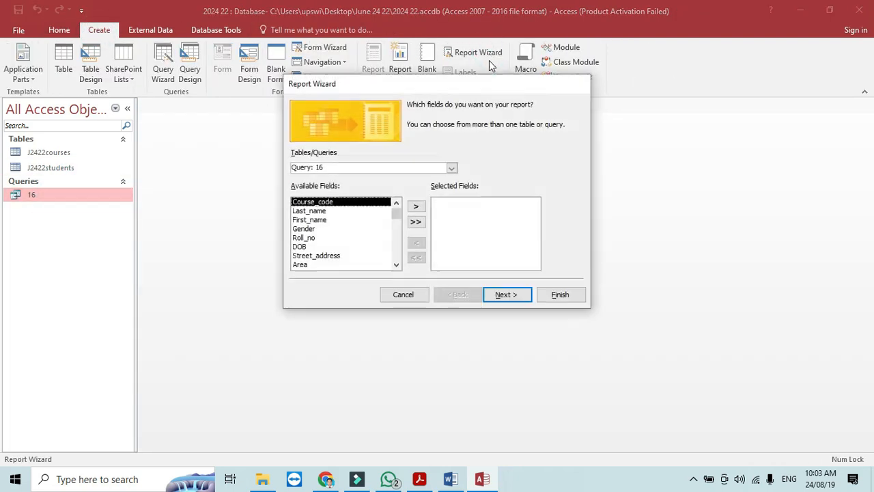
key(alt+Tab)
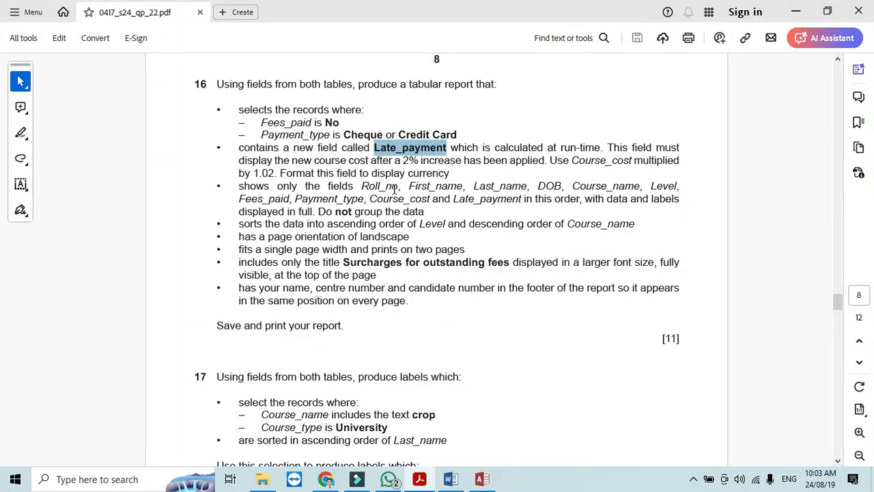
key(alt+Tab)
click(312, 238)
click(416, 207)
Step: Add First_name, Last_name and DOB to the report's selected fields in the order given in the exam paper
key(alt+Tab)
key(alt+Tab)
click(309, 219)
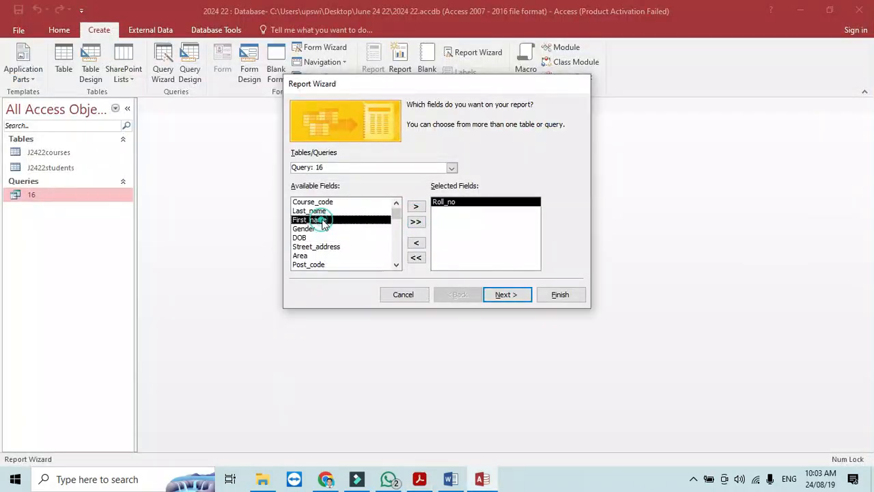
click(413, 208)
click(380, 211)
click(414, 206)
key(alt+Tab)
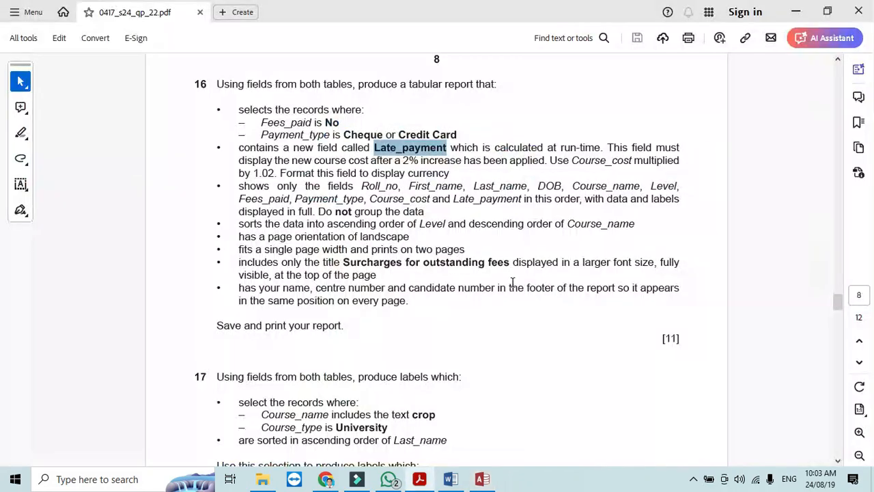
key(alt+Tab)
click(304, 219)
click(416, 206)
Step: Add Course_name and Level to the report's selected fields after DOB, checking the order in the exam paper
key(alt+Tab)
key(alt+Tab)
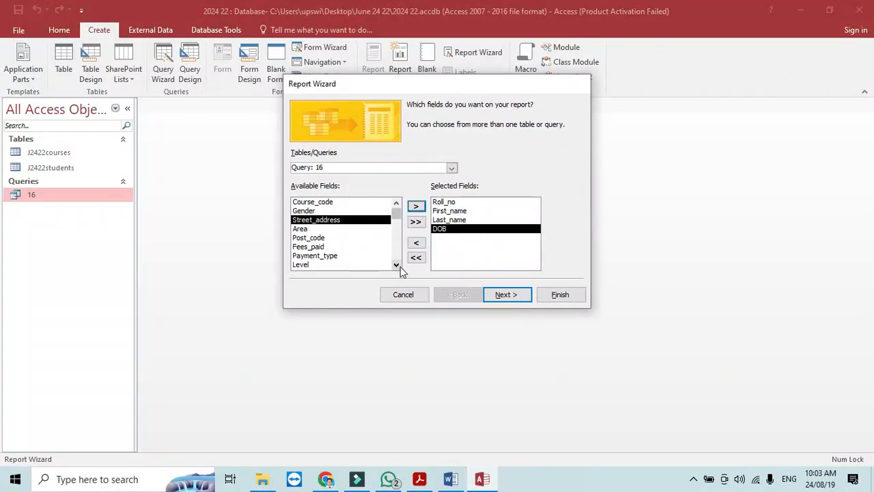
click(396, 264)
click(396, 264)
click(396, 264)
click(347, 248)
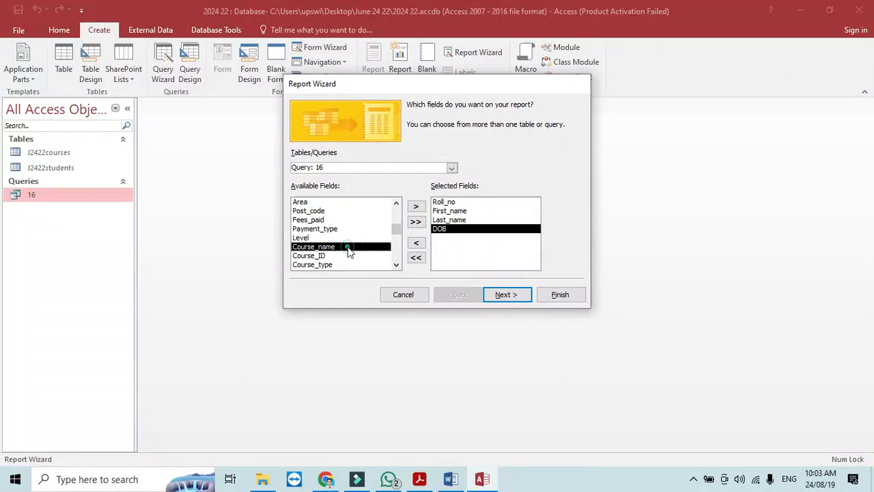
click(416, 206)
key(alt+Tab)
key(alt+Tab)
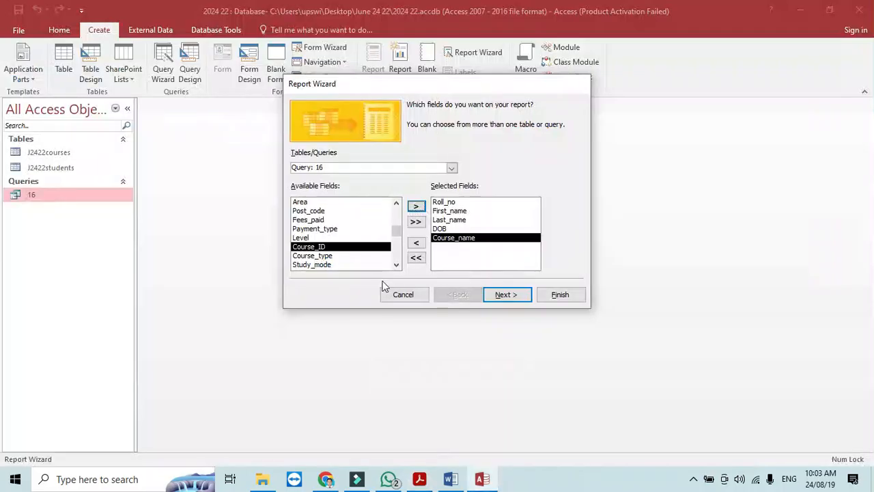
click(327, 237)
click(417, 207)
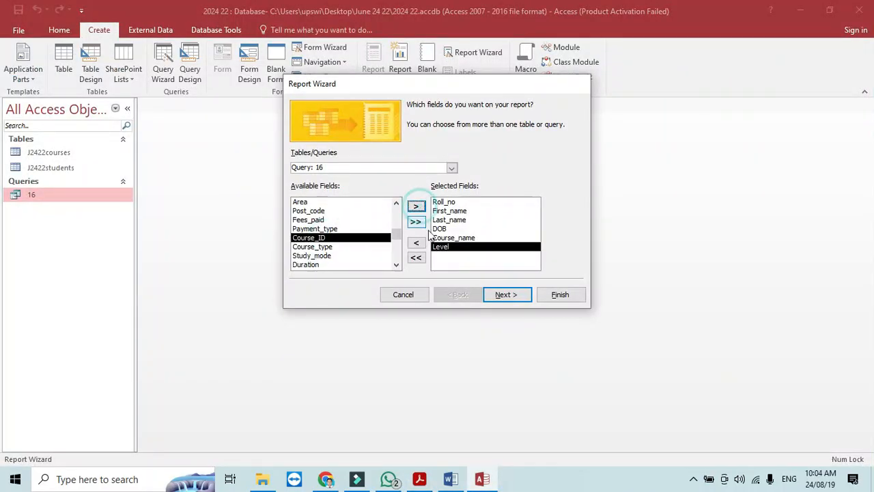
Step: Add Fees_paid and Payment_type to the report's selected fields, following the exam paper's field order
key(alt+Tab)
key(alt+Tab)
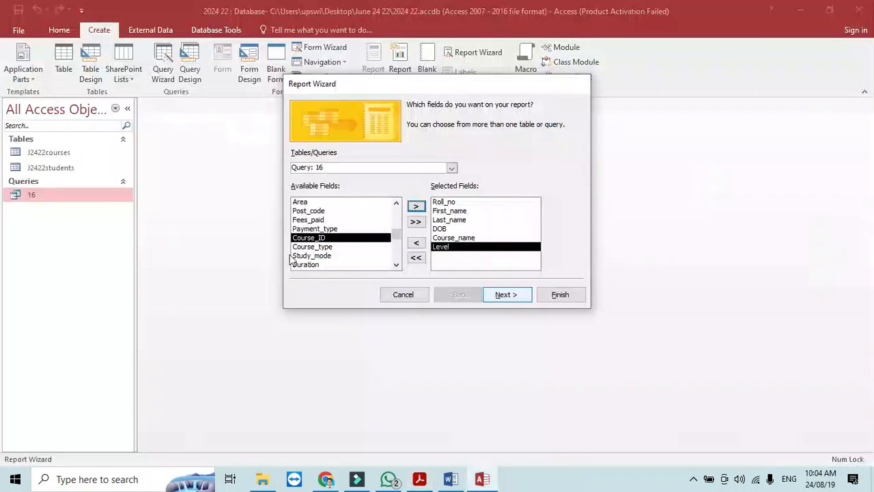
click(308, 219)
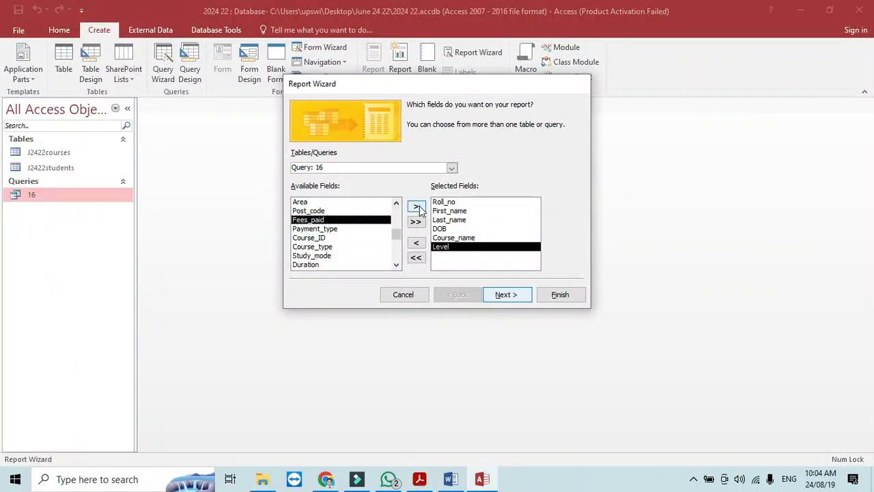
click(416, 206)
key(alt+Tab)
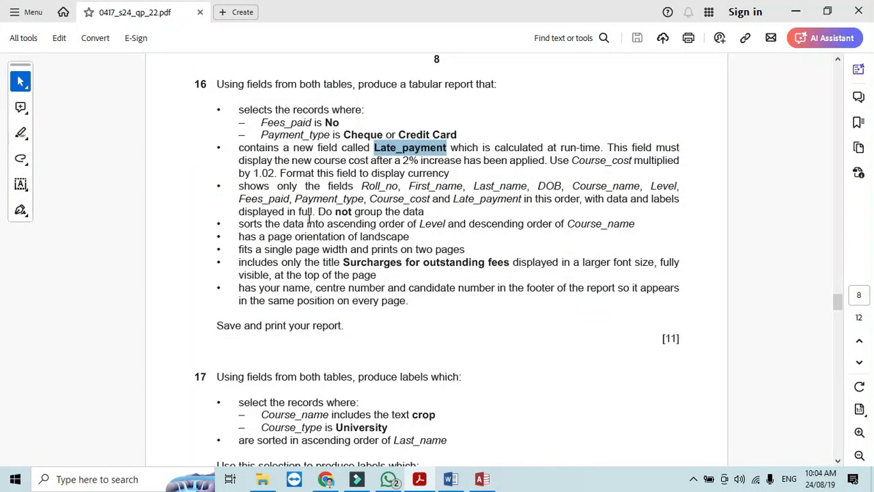
key(alt+Tab)
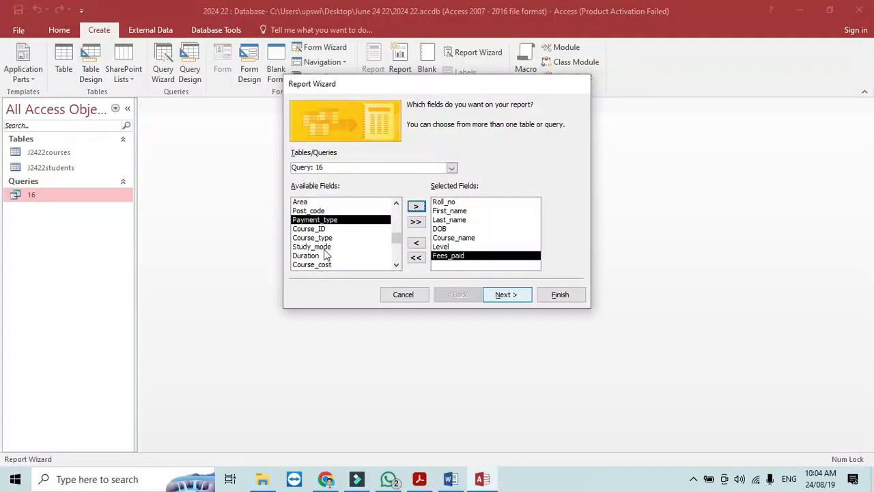
click(416, 206)
Step: Add Course_cost and Late_payment as the last two fields of the report, as listed in the exam paper
key(alt+Tab)
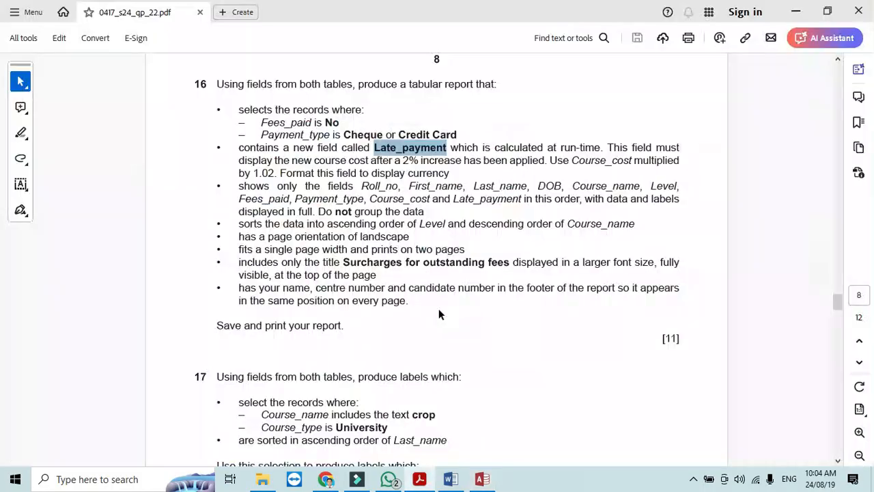
key(alt+Tab)
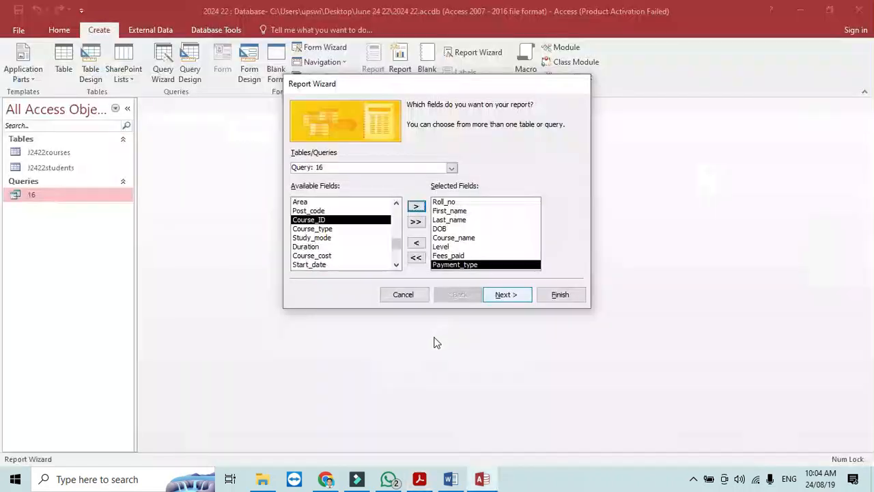
click(333, 255)
click(416, 206)
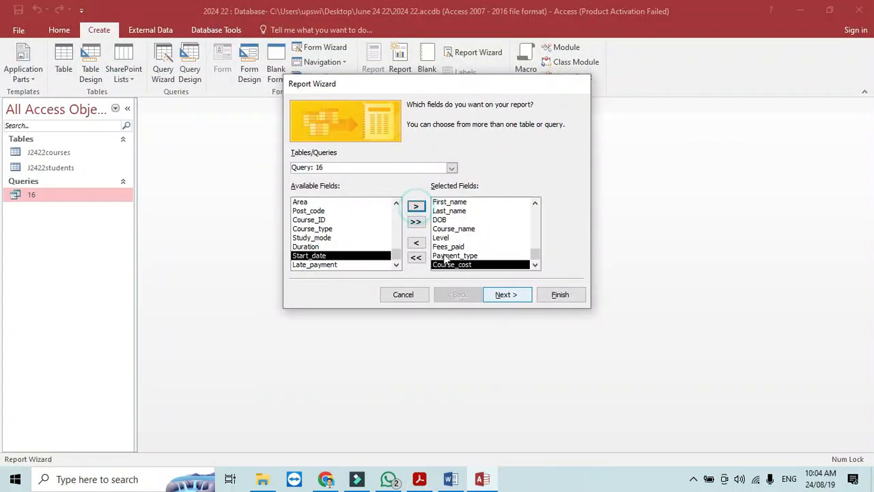
key(alt+Tab)
key(alt+Tab)
click(328, 267)
click(416, 207)
Step: Continue past the report's grouping and sorting options without setting any, and choose landscape orientation for the tabular layout
key(alt+Tab)
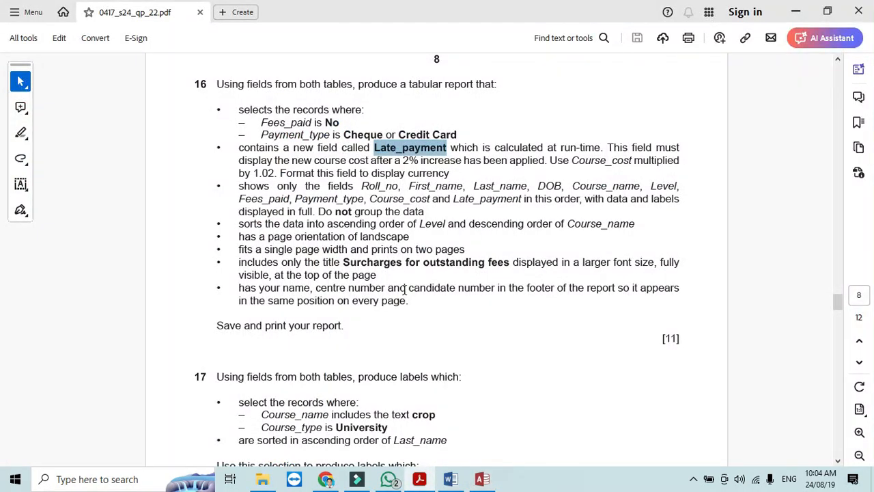
key(alt+Tab)
click(506, 295)
click(506, 295)
click(506, 296)
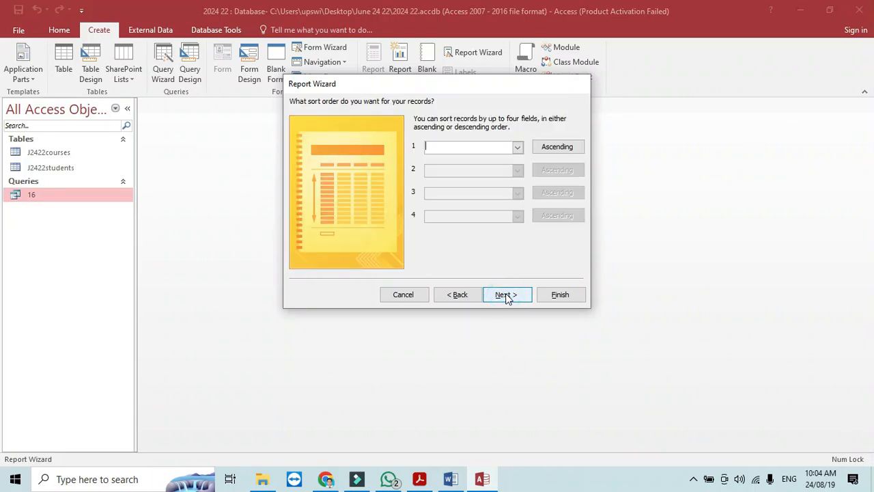
click(506, 296)
key(alt+Tab)
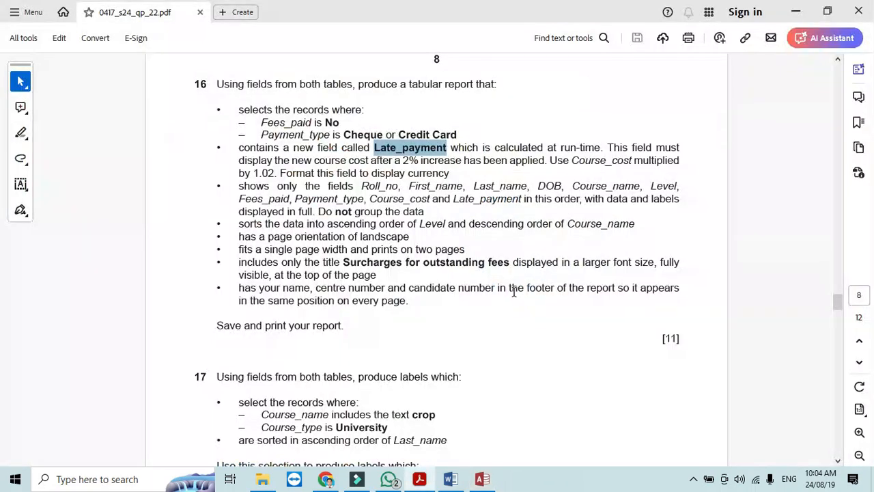
key(alt+Tab)
click(527, 147)
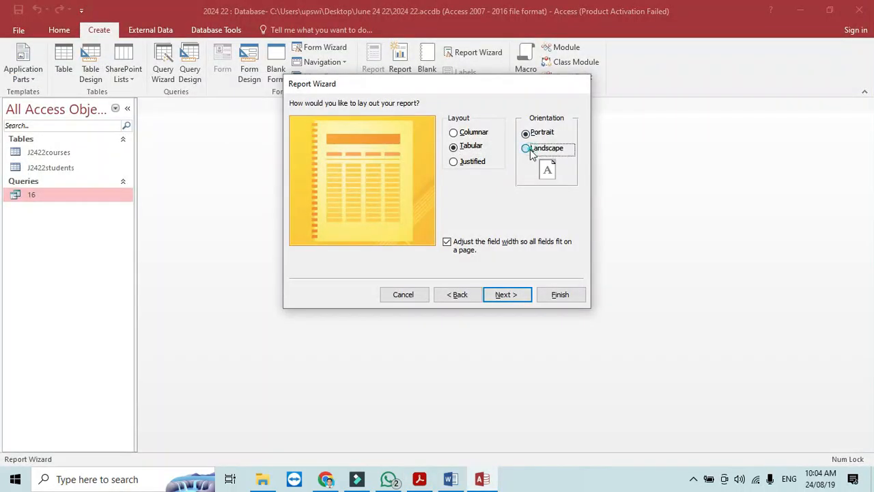
Step: Title the report "Surcharges for outstanding fees", copying the wording from the exam paper, and finish the wizard with the report preview
click(516, 294)
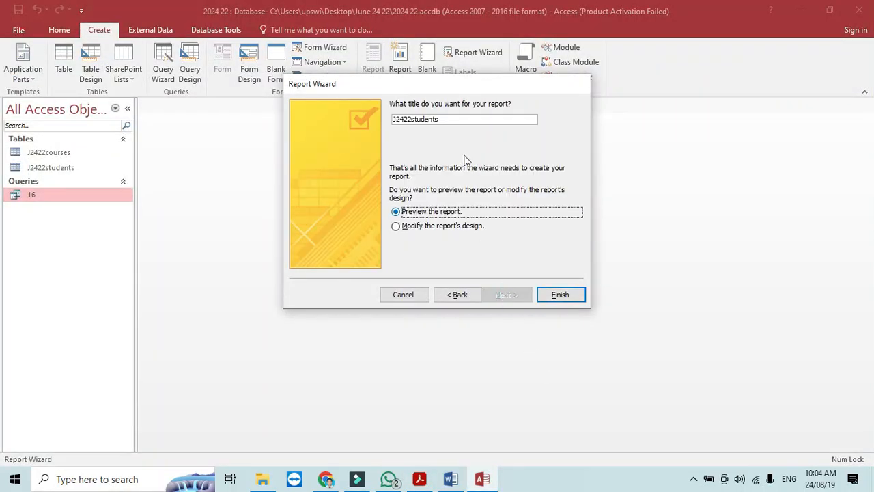
double_click(440, 119)
key(alt+Tab)
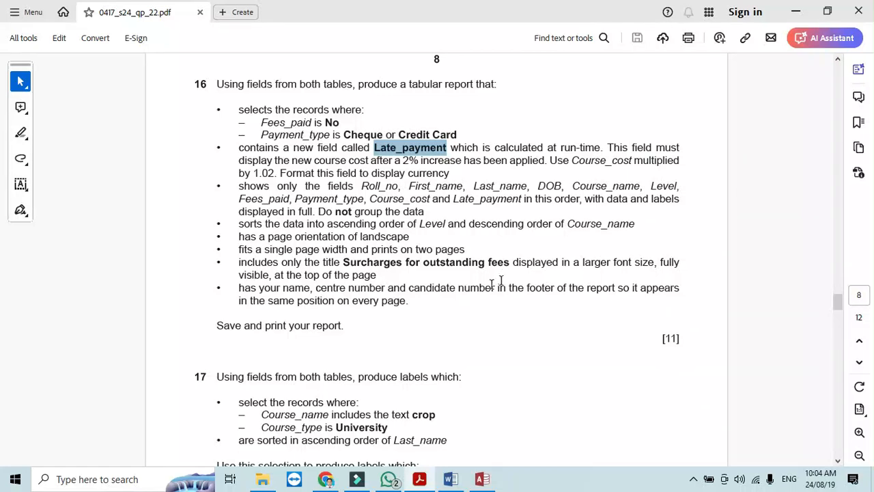
drag(509, 265, 343, 265)
right_click(356, 273)
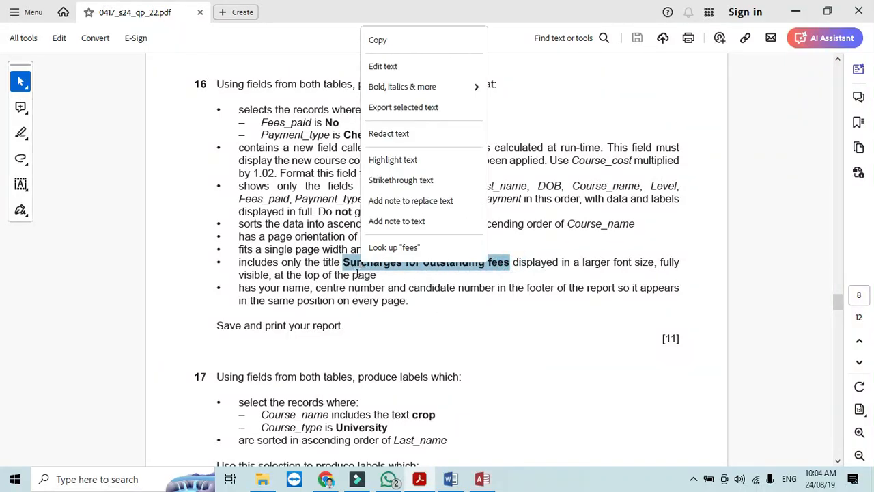
click(377, 40)
key(alt+Tab)
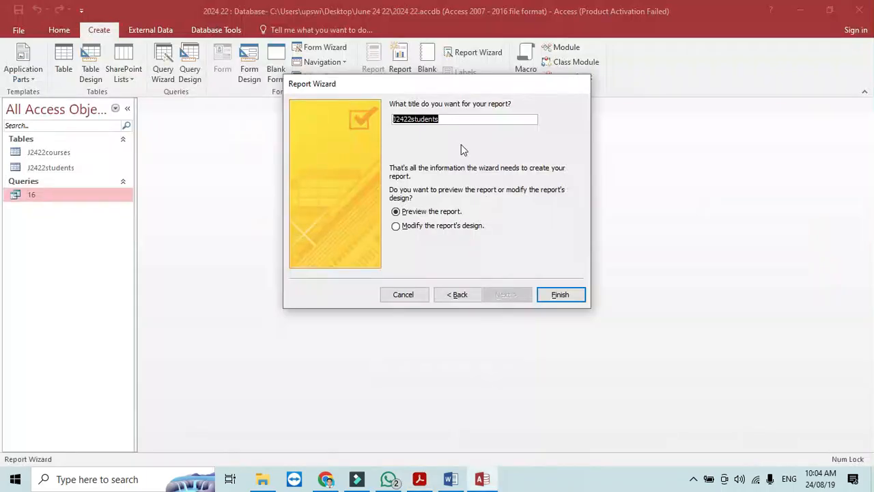
key(ctrl+v)
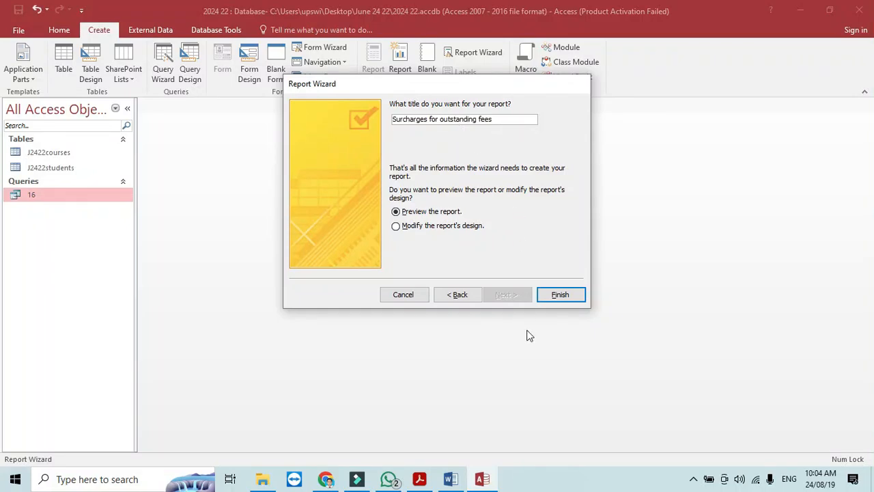
click(559, 297)
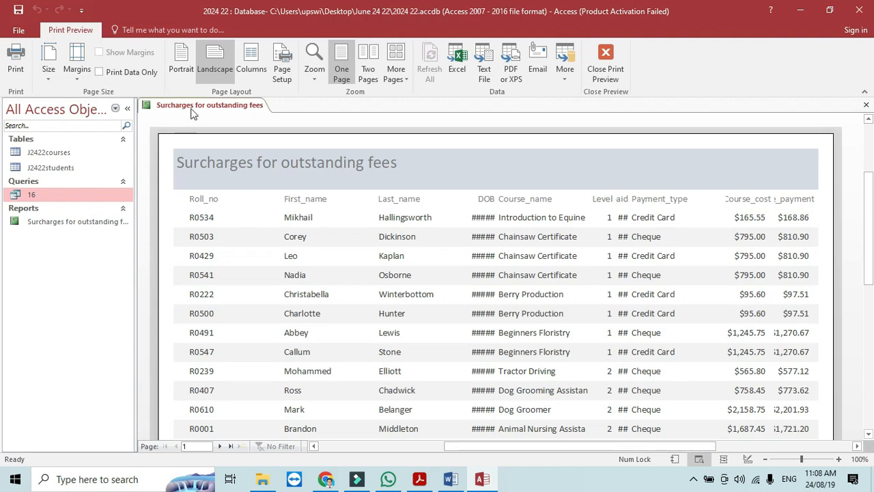
Step: Switch the report to Layout View and close the Property Sheet
right_click(192, 114)
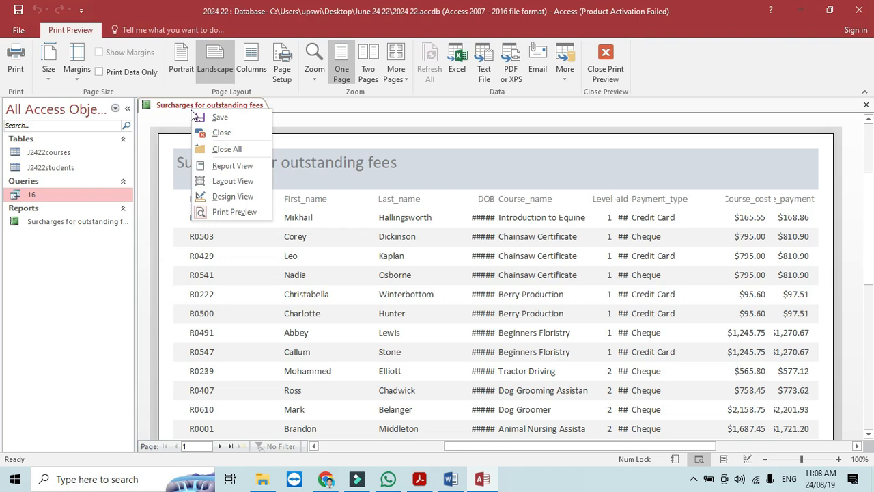
click(229, 186)
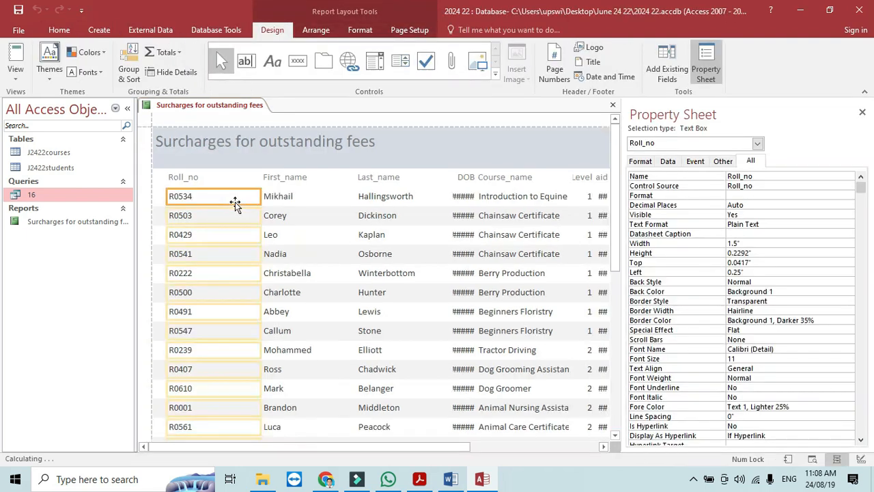
click(862, 112)
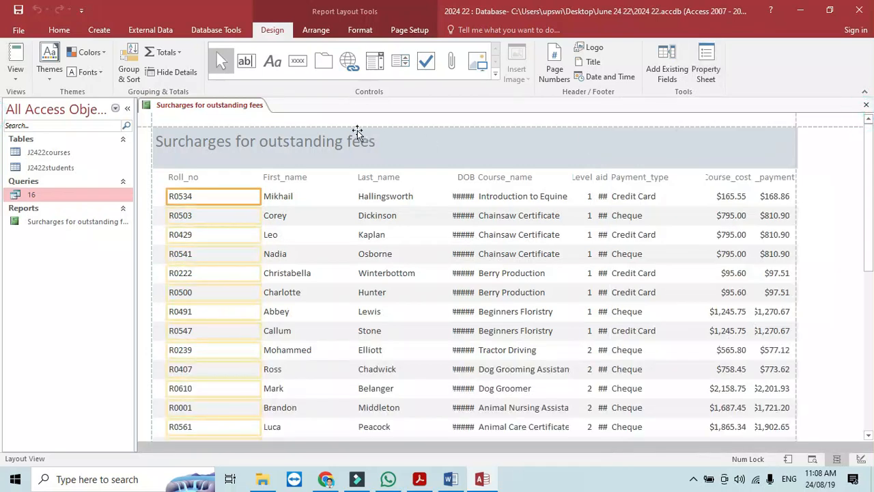
Step: Narrow the Roll_no column to fit its contents, and shift and narrow the First_name column to sit directly beside it
click(209, 179)
click(197, 193)
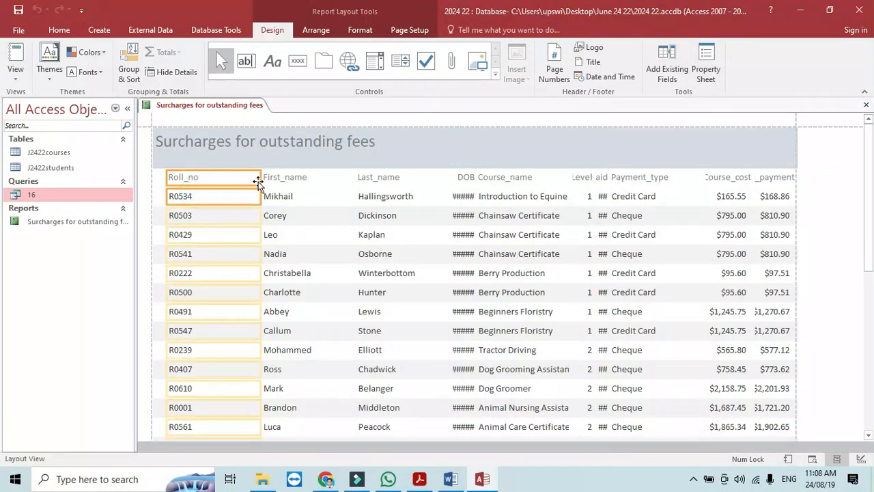
drag(261, 177, 205, 181)
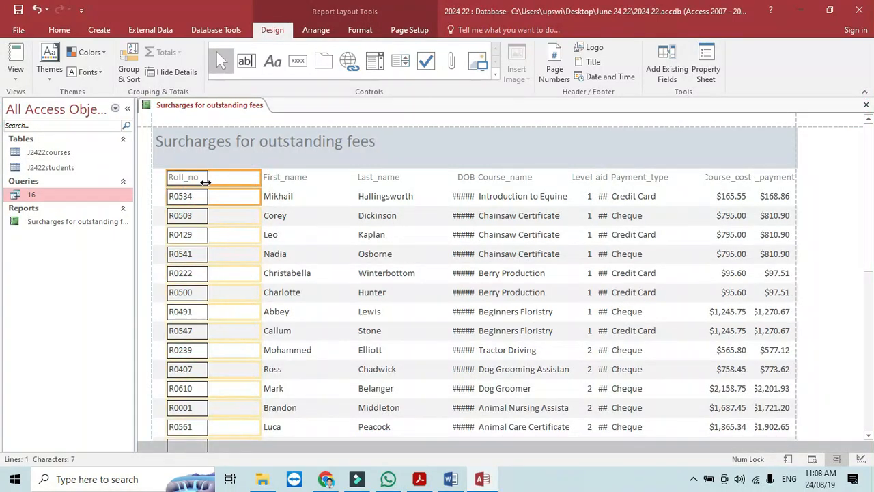
click(289, 165)
click(287, 178)
drag(263, 174, 216, 162)
drag(354, 164, 291, 170)
Step: Bring the Last_name column beside First_name and narrow it to fit the longest surname
click(373, 164)
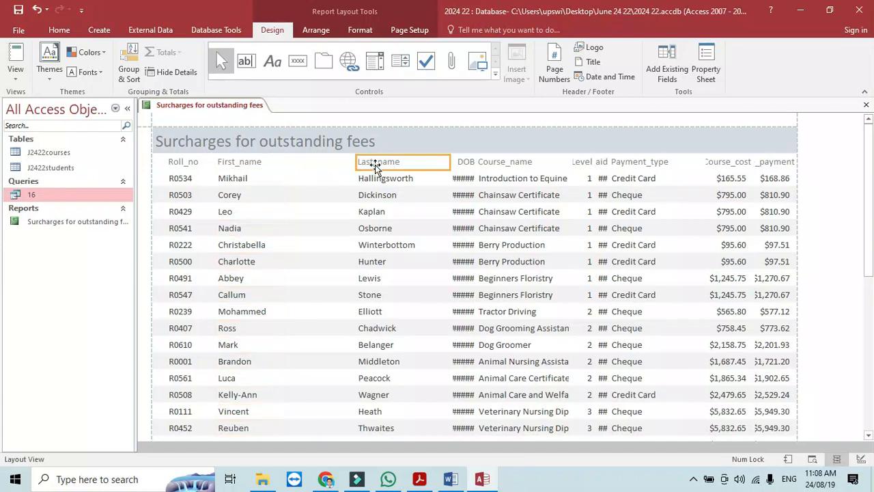
click(374, 180)
drag(355, 163, 282, 163)
drag(449, 159, 349, 161)
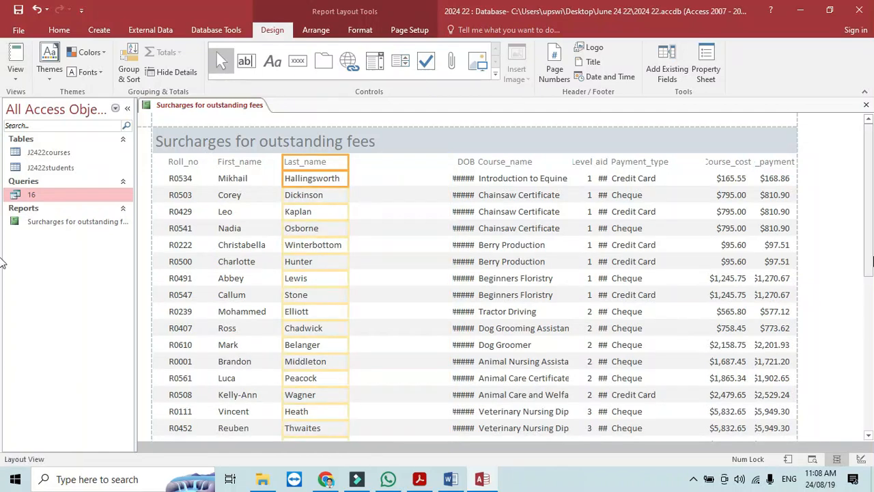
Step: Extend the DOB column towards Last_name and trim its far side so the full dates fit
click(462, 164)
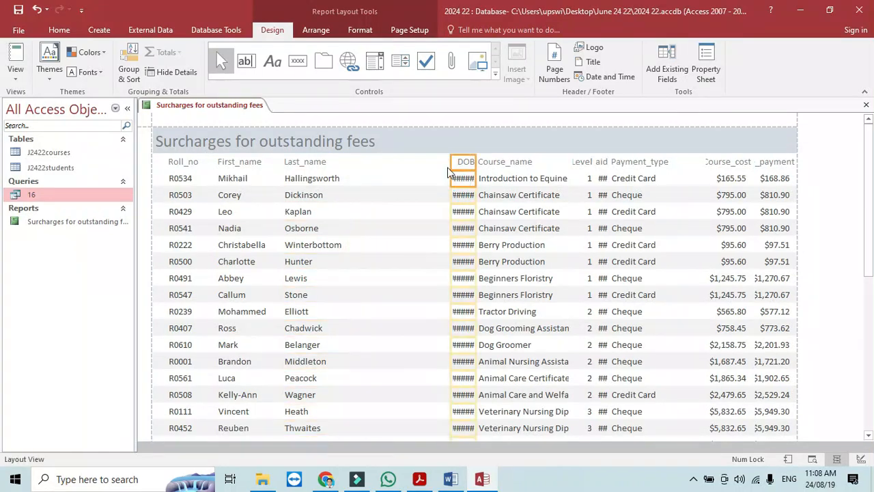
drag(449, 162, 354, 163)
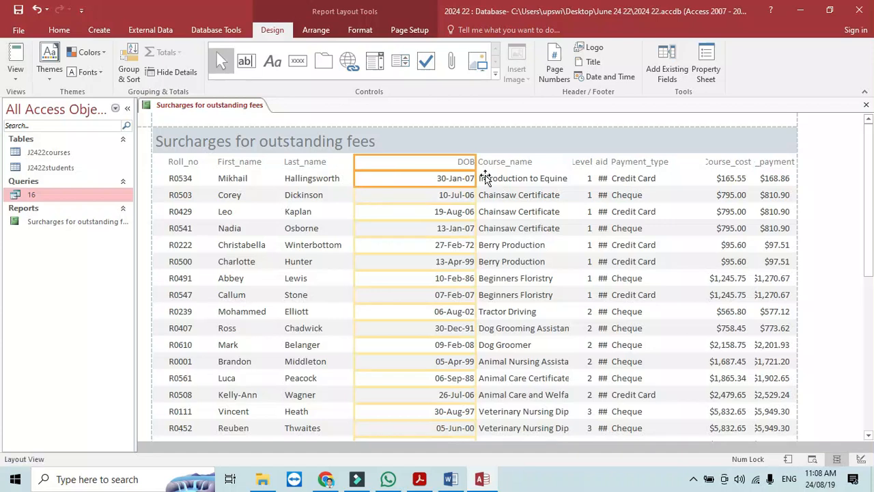
drag(476, 164, 415, 164)
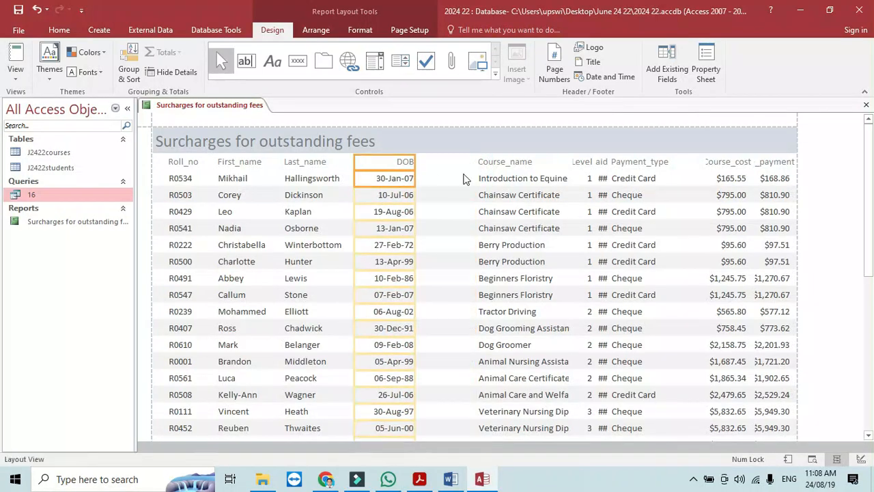
Step: Widen the Course_name column towards DOB to fit the full course names, trim its far edge and extend Level to meet it
click(513, 164)
drag(476, 162, 417, 162)
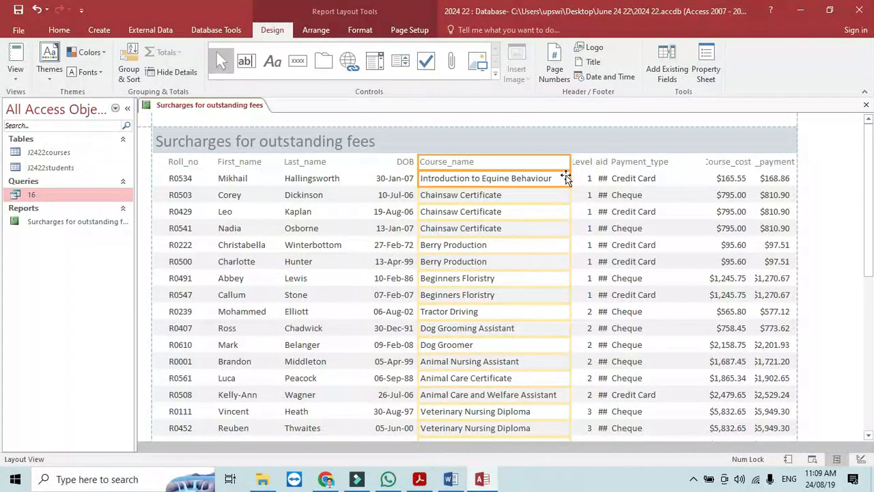
drag(570, 162, 559, 169)
click(579, 163)
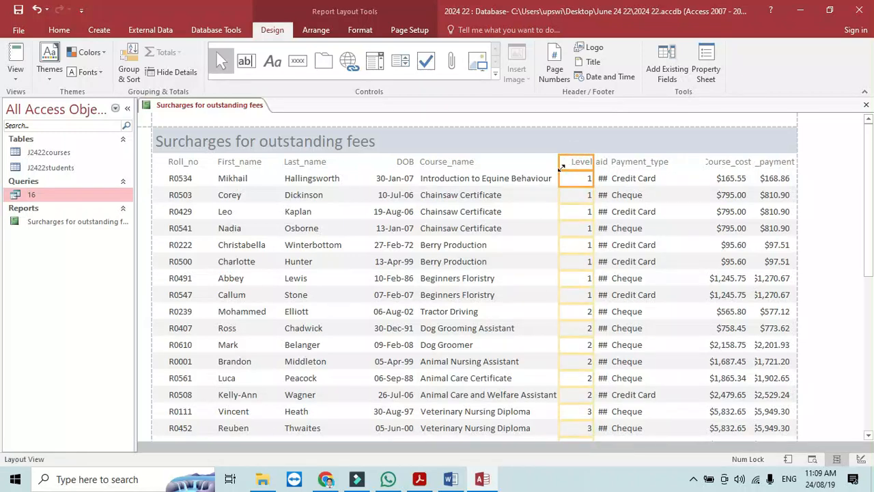
Step: Narrow the Payment_type column from its left edge and widen Fees_paid into the freed space so its heading and data fit
click(629, 163)
shift+click(635, 183)
drag(609, 165, 639, 163)
click(604, 164)
shift+click(605, 180)
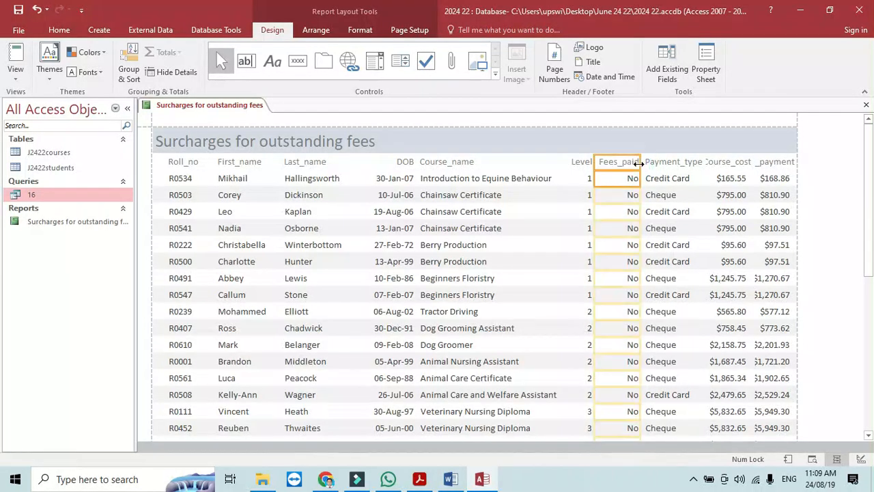
click(669, 166)
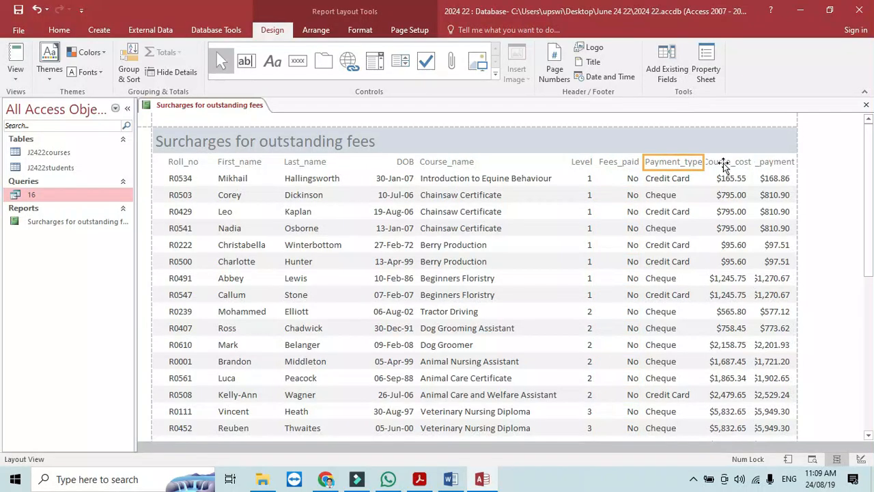
click(764, 165)
click(731, 164)
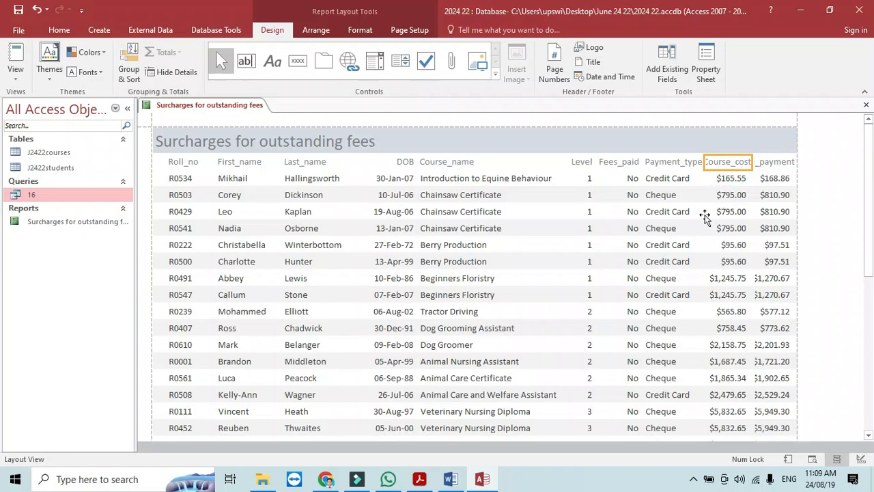
click(334, 165)
click(334, 196)
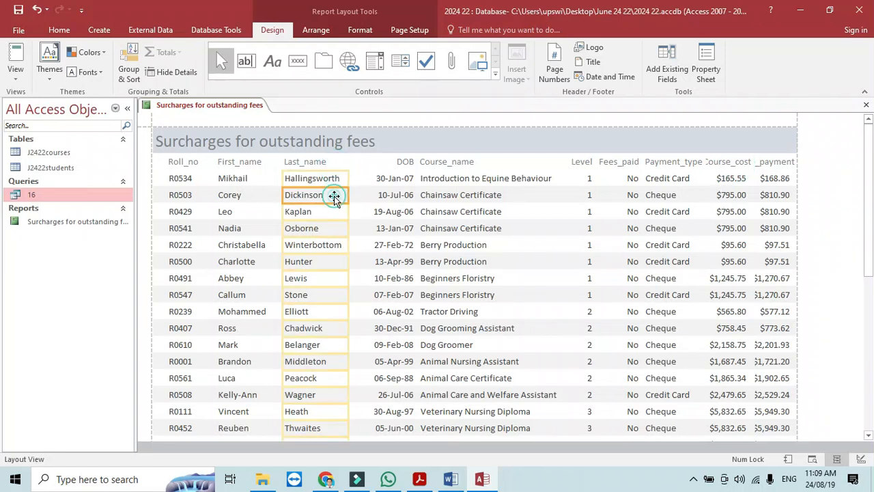
drag(868, 186, 872, 235)
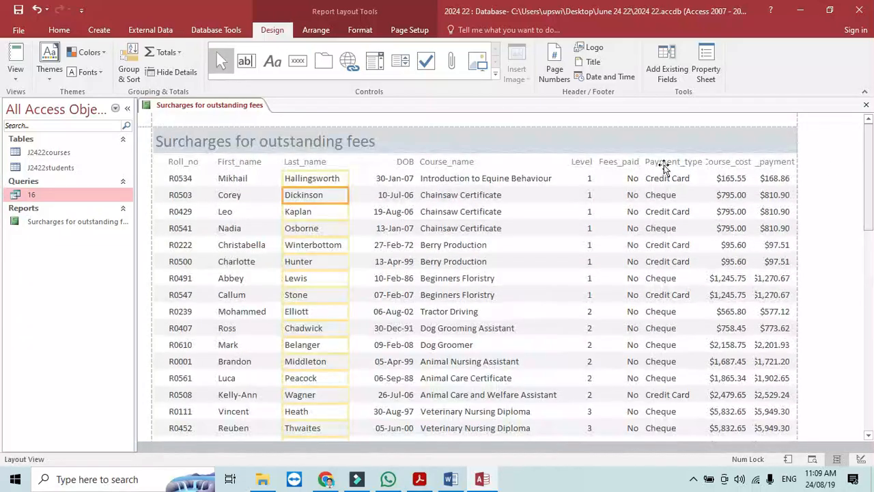
Step: Nudge the DOB column, heading and data together, left to close the gap after Last_name
click(409, 162)
shift+click(403, 179)
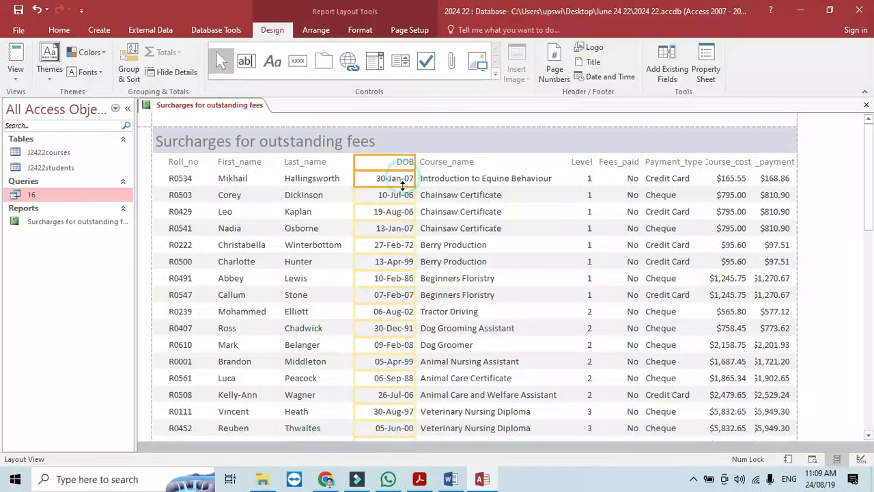
key(Left)
key(Left)
key(Left)
key(Left)
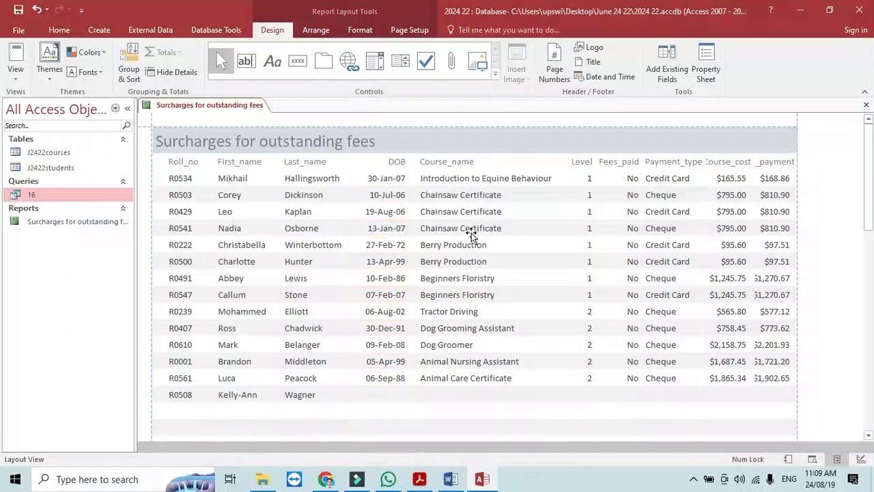
Step: Nudge the Course_name heading and data left so they sit close to the DOB column
click(452, 162)
shift+click(455, 179)
key(Left)
key(Left)
key(Left)
key(Left)
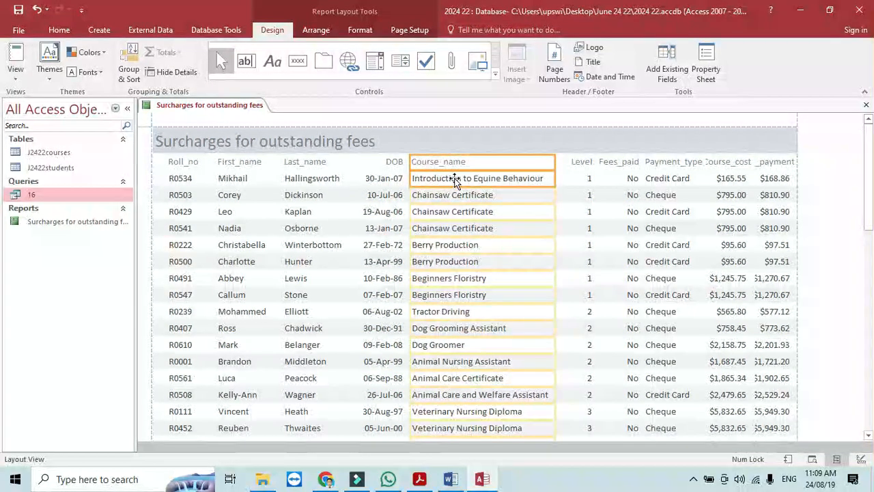
Step: Nudge the Level heading and data left towards the Course_name column
click(584, 163)
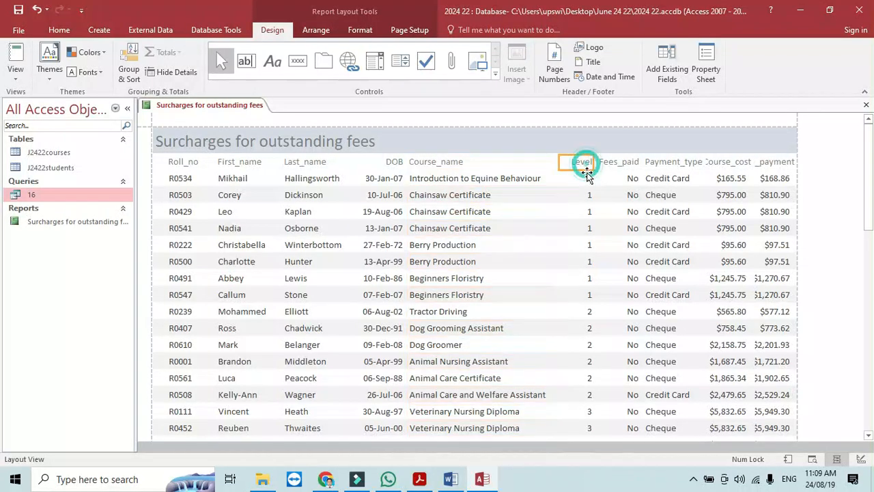
shift+click(589, 180)
key(Left)
key(Left)
key(Left)
key(Left)
key(Left)
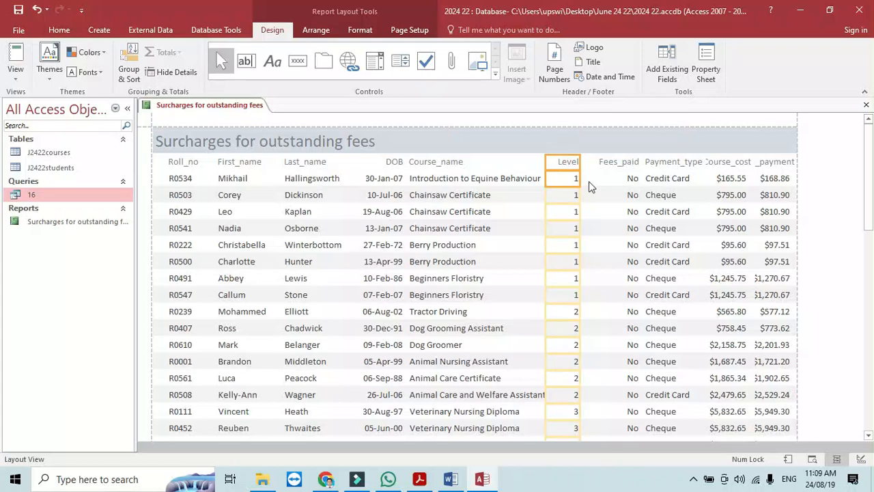
Step: Nudge the Fees_paid heading and data left towards the Level column
click(627, 163)
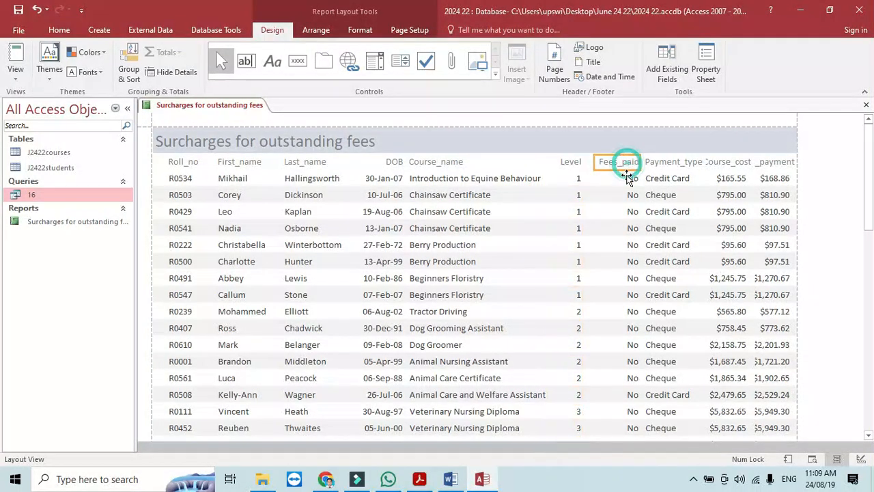
key(Left)
key(Left)
key(Left)
Step: Nudge the Payment_type heading and data left so they sit beside Fees_paid
click(665, 162)
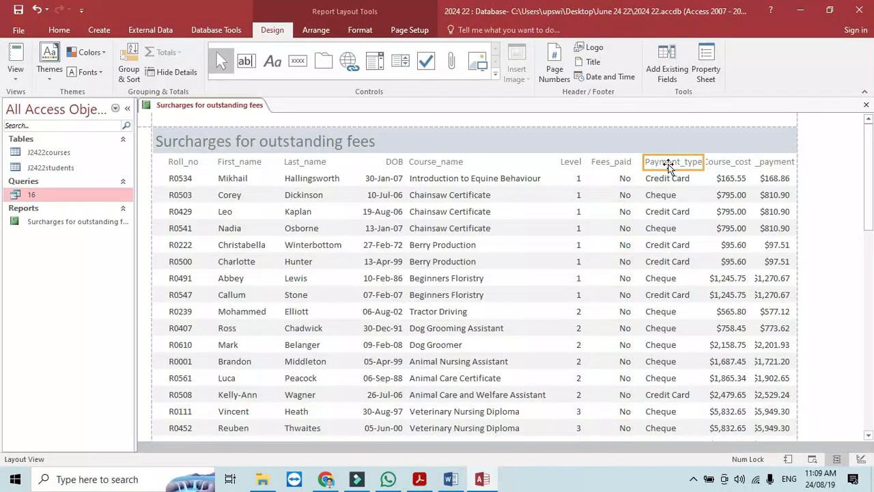
click(673, 179)
key(Left)
key(Left)
key(Left)
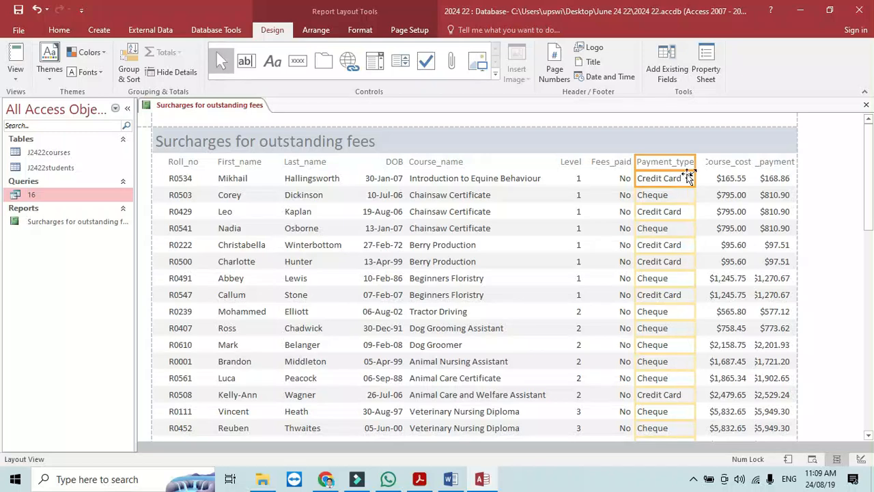
Step: Nudge the Course_cost heading and data left beside Payment_type without overlapping it, freeing space before Late_payment
click(720, 166)
click(722, 178)
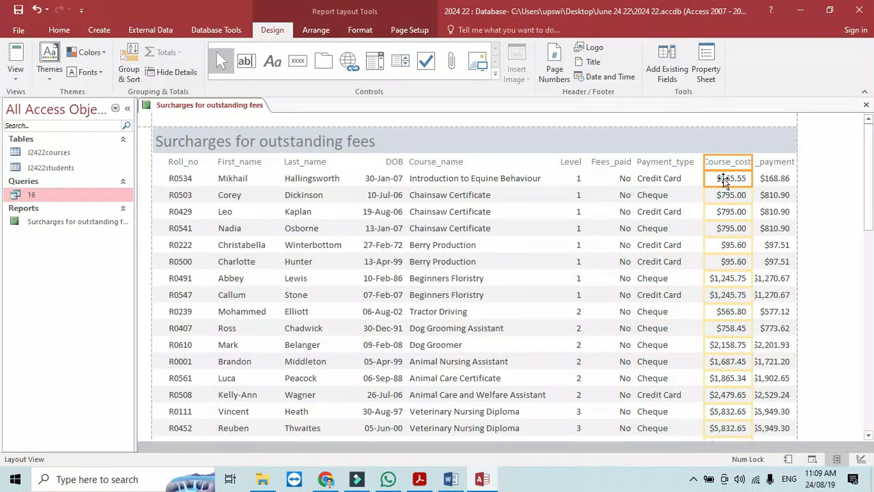
key(Left)
key(Left)
key(Left)
key(Left)
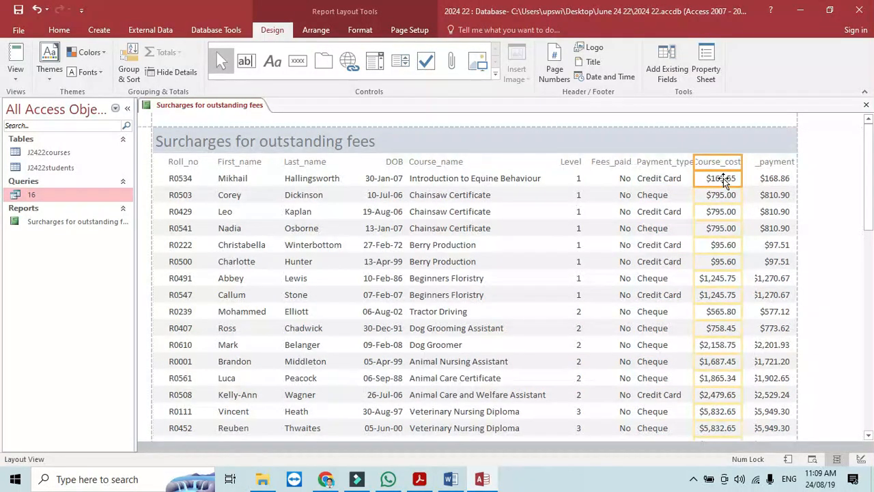
key(Right)
click(716, 182)
click(714, 166)
click(761, 167)
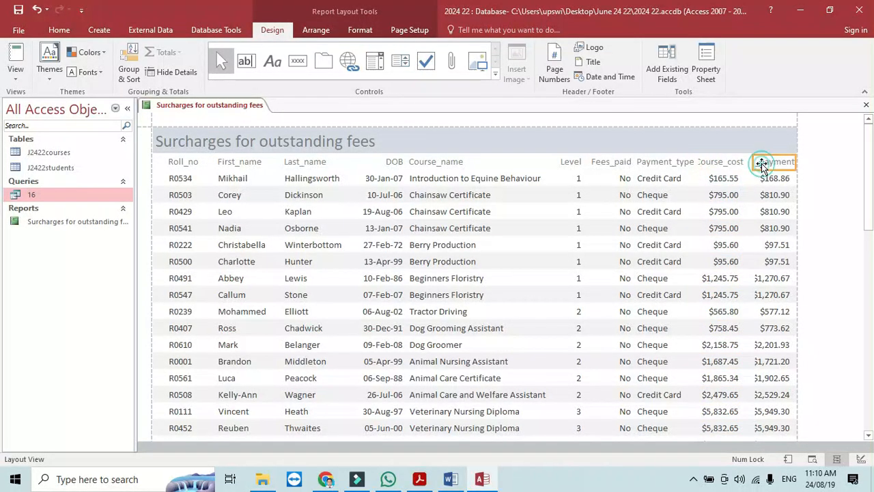
click(708, 166)
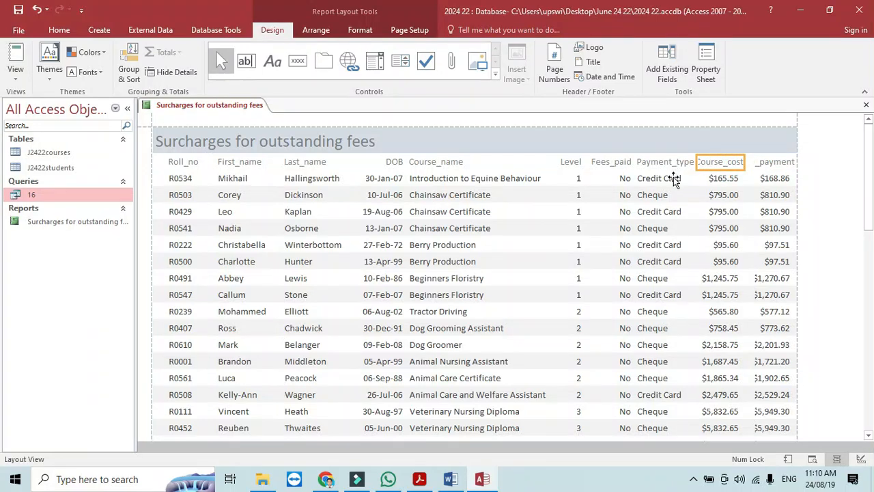
Step: Widen the Late_payment heading slightly towards the Course_cost column
click(758, 165)
drag(754, 165, 749, 166)
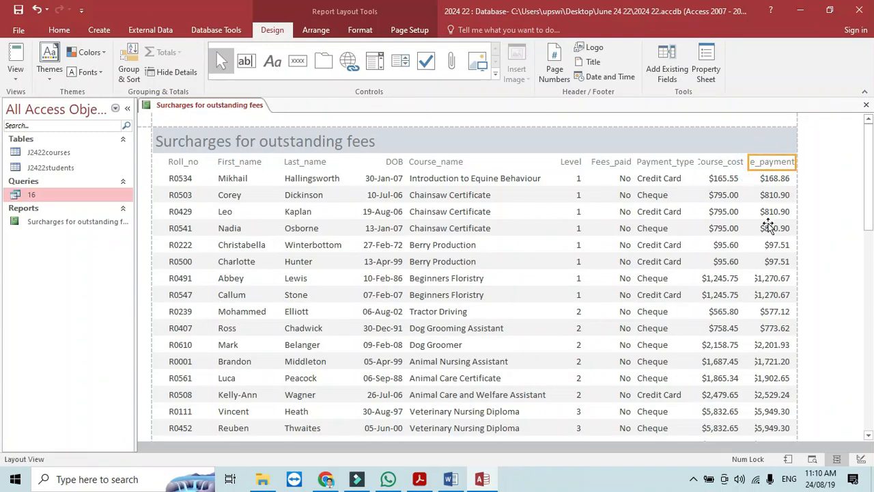
drag(868, 197, 872, 180)
Step: Nudge the Roll_no heading and data left to the report's left edge
click(184, 164)
shift+click(184, 177)
key(Left)
key(Left)
key(Left)
key(Left)
key(Left)
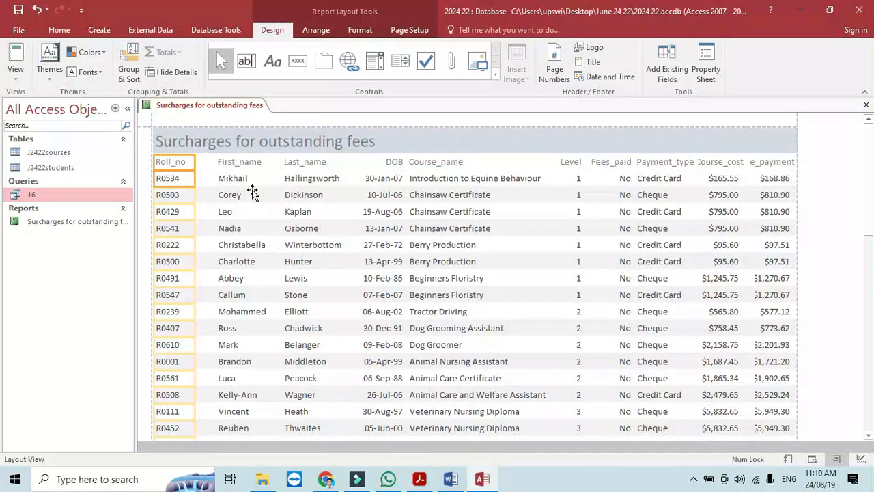
Step: Nudge the First_name heading and data left so they sit directly beside Roll_no
click(264, 164)
shift+click(260, 178)
key(Left)
key(Left)
key(Left)
key(Left)
key(Left)
key(Left)
key(Left)
key(Left)
key(Left)
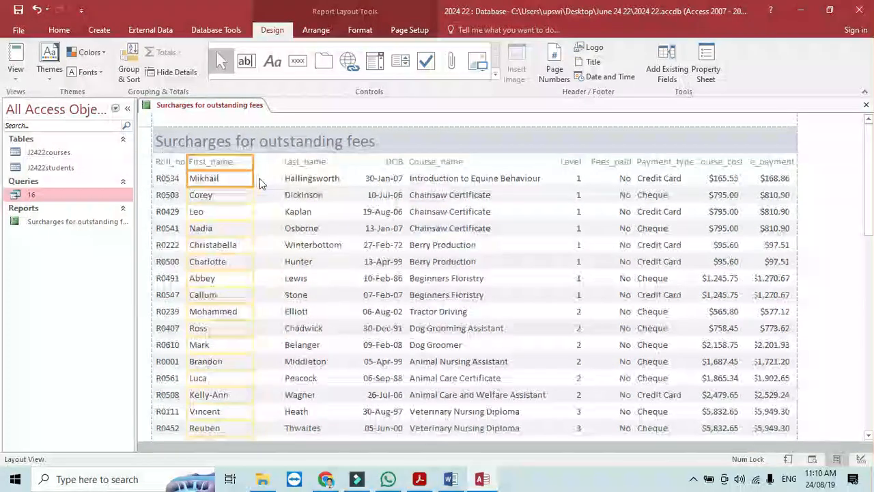
Step: Nudge the Last_name, DOB and Course_name headings and data left together, closing the gap after First_name
click(299, 162)
shift+click(314, 180)
shift+click(386, 164)
shift+click(387, 176)
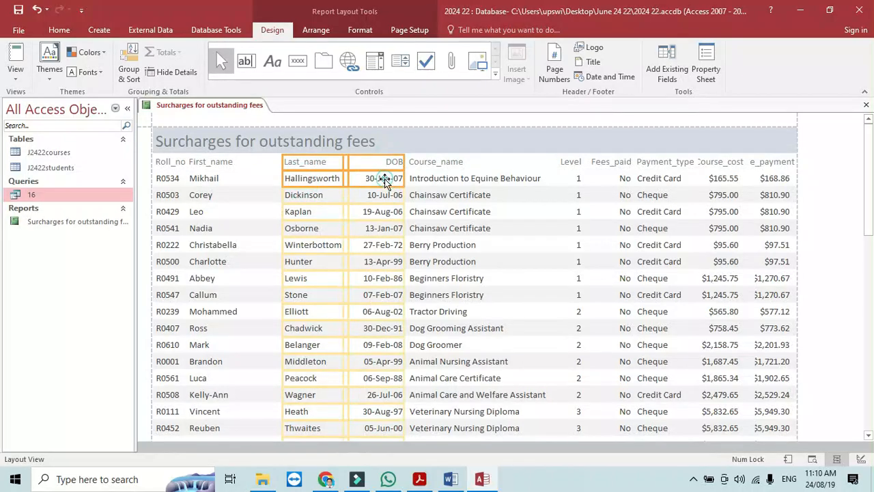
shift+click(430, 164)
shift+click(435, 180)
key(Left)
key(Left)
key(Left)
key(Left)
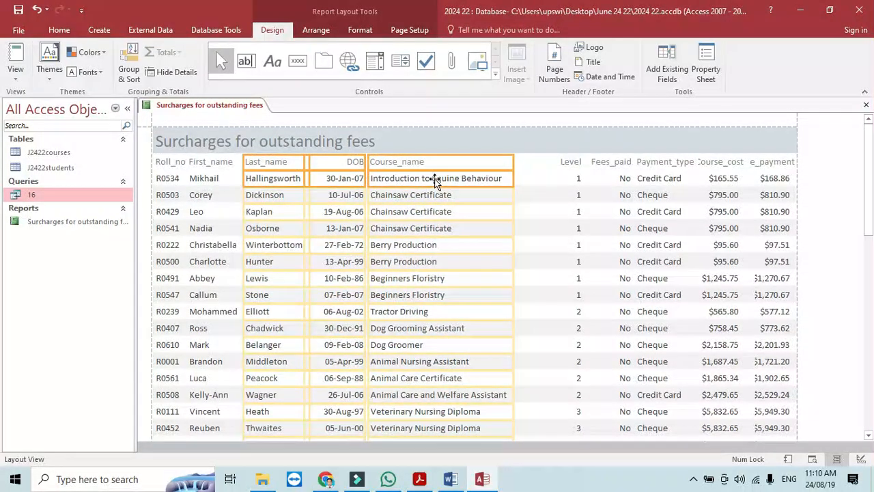
Step: Nudge the Level, Fees_paid and Payment_type headings and data left together, up against the Course_name column
click(570, 163)
shift+click(570, 175)
shift+click(615, 164)
shift+click(619, 179)
shift+click(659, 164)
shift+click(660, 179)
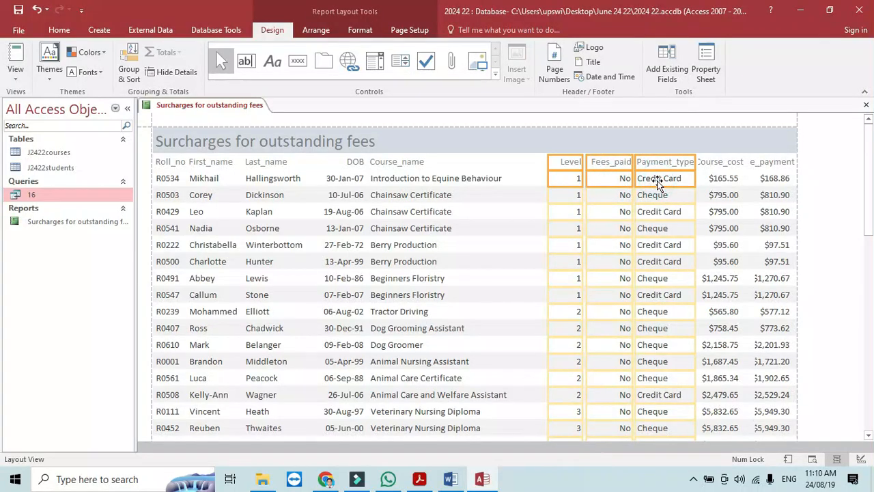
key(Left)
key(Left)
key(Left)
key(Left)
key(Left)
key(Left)
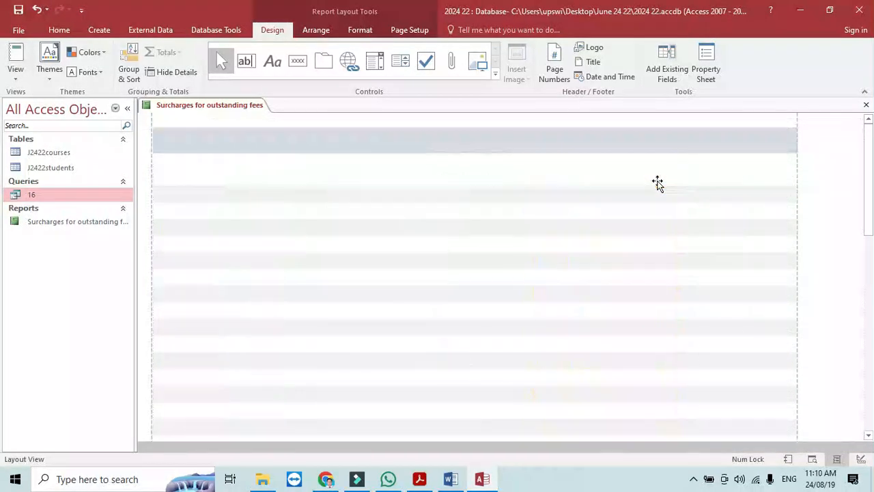
key(Left)
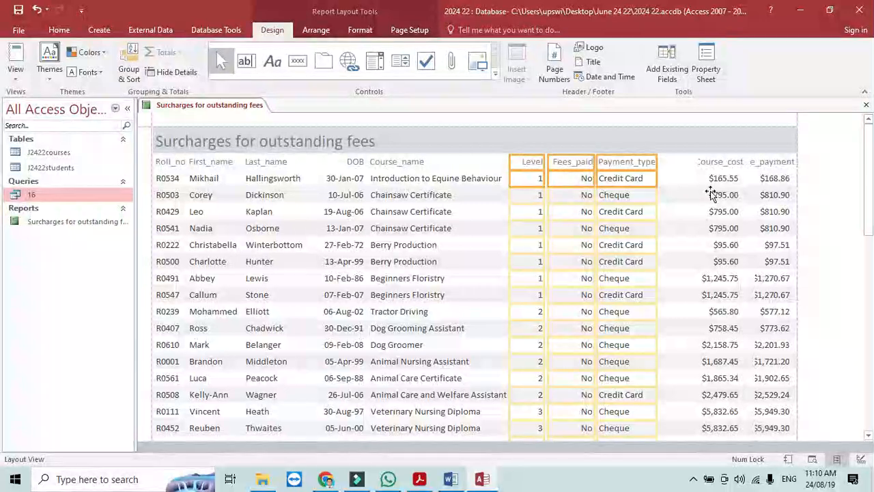
Step: Extend the Course_cost heading and data left towards Payment_type and pull their right edge in to free space for Late_payment
click(723, 164)
shift+click(723, 180)
drag(696, 164, 661, 164)
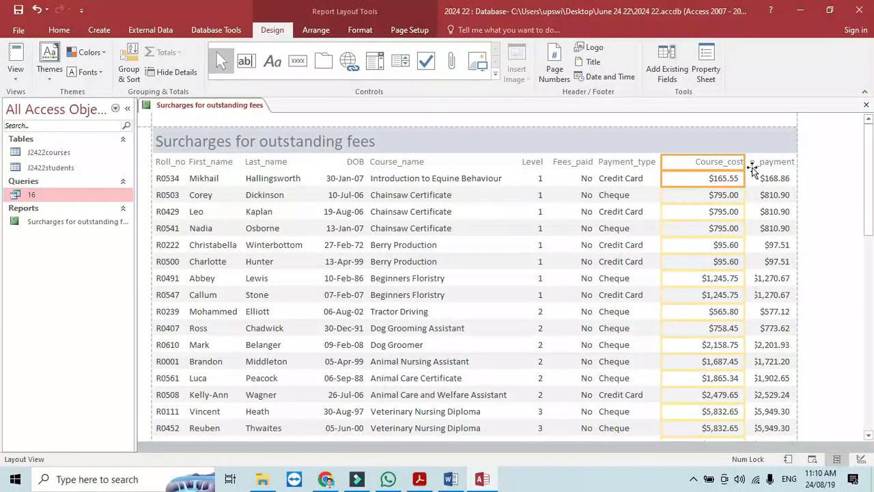
drag(745, 168, 726, 167)
Step: Widen the Late_payment heading and data together to the left so both fit in full
click(773, 163)
click(770, 191)
click(760, 164)
click(769, 191)
click(763, 164)
shift+click(773, 179)
drag(750, 162, 734, 162)
drag(870, 194, 871, 319)
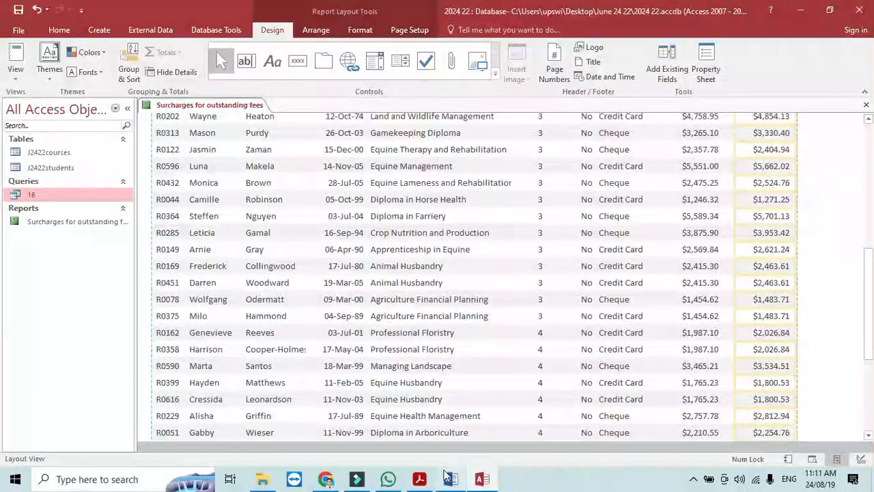
Step: Check question 16's footer requirement in the exam PDF and open the report in Design View back in Access
click(428, 481)
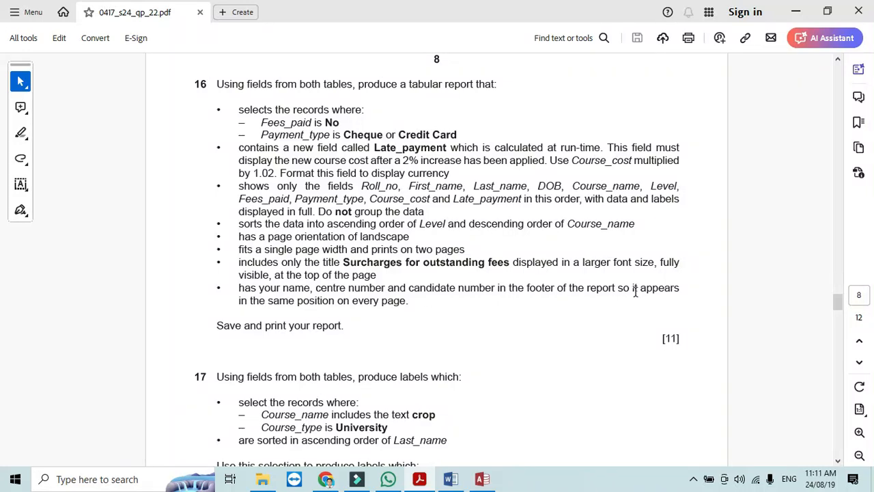
drag(282, 289, 574, 293)
key(alt+Tab)
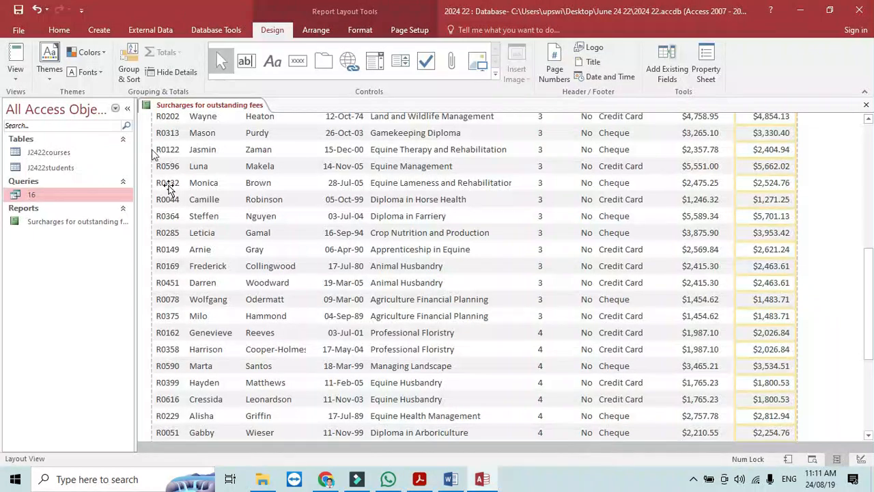
right_click(234, 111)
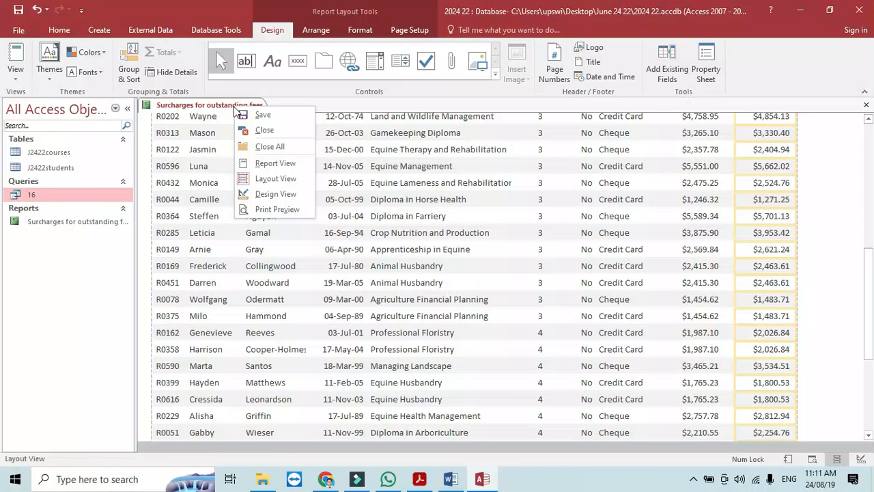
click(274, 190)
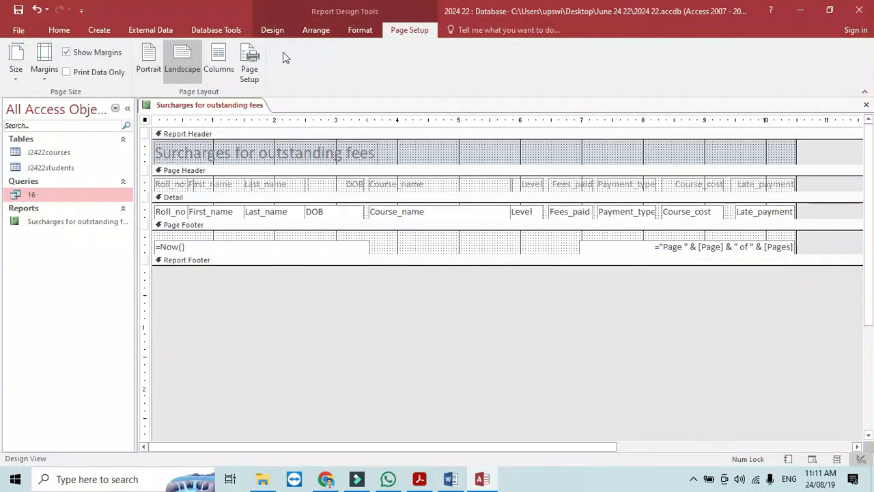
Step: Add a label in the middle of the Page Footer containing the candidate's name, centre number and candidate number
click(280, 34)
click(272, 61)
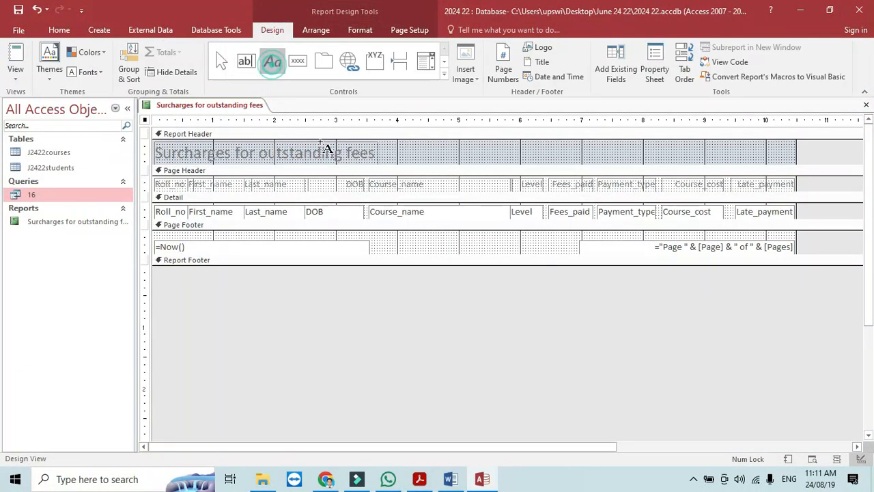
drag(393, 239, 541, 257)
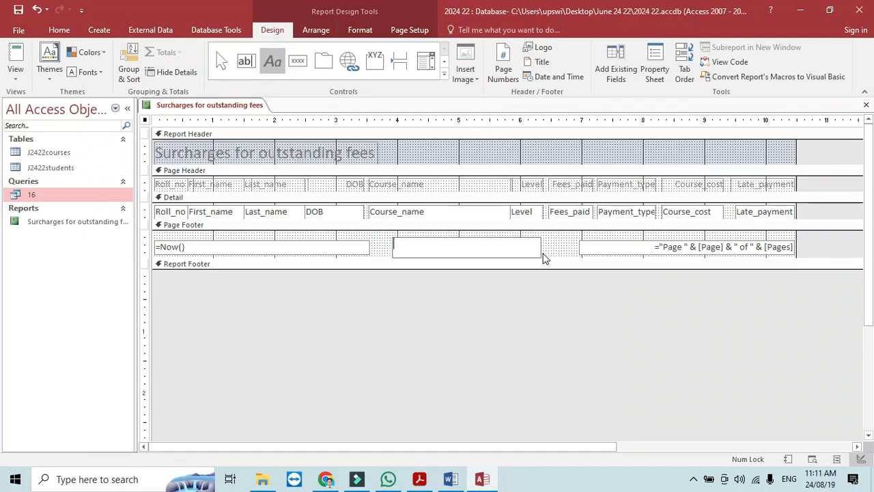
text(Fahim)
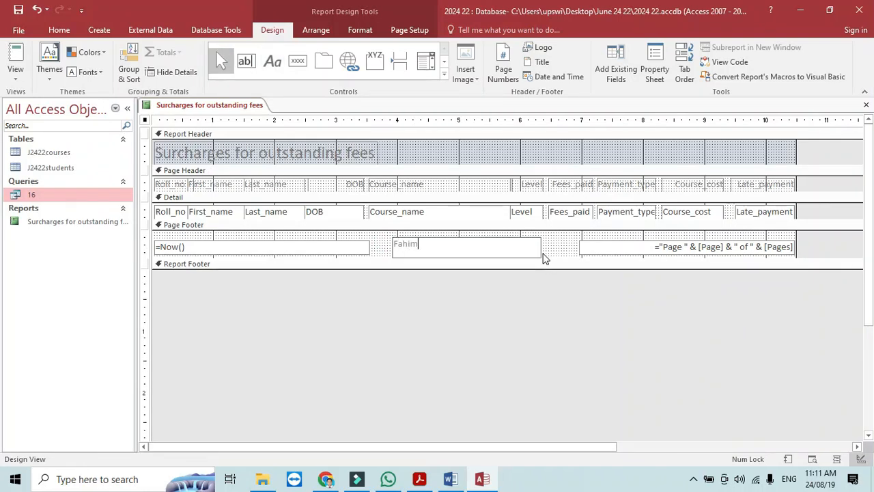
key(Caps_Lock)
text(XX000 1234)
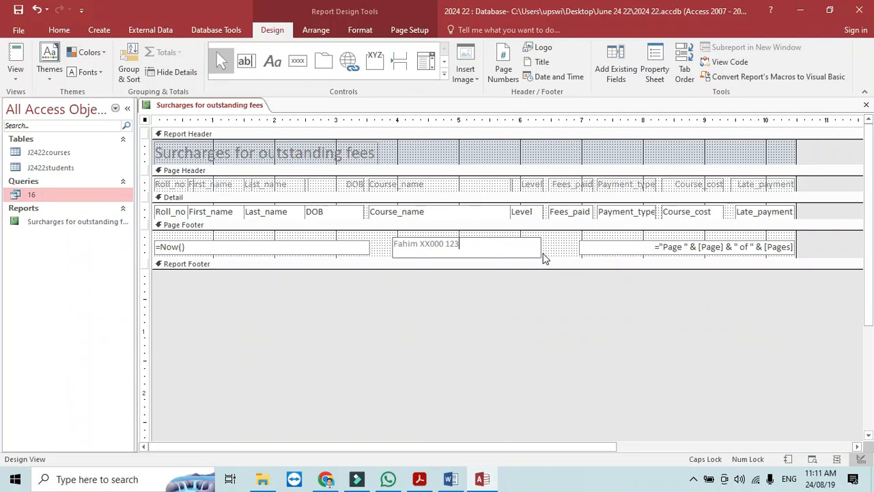
click(519, 327)
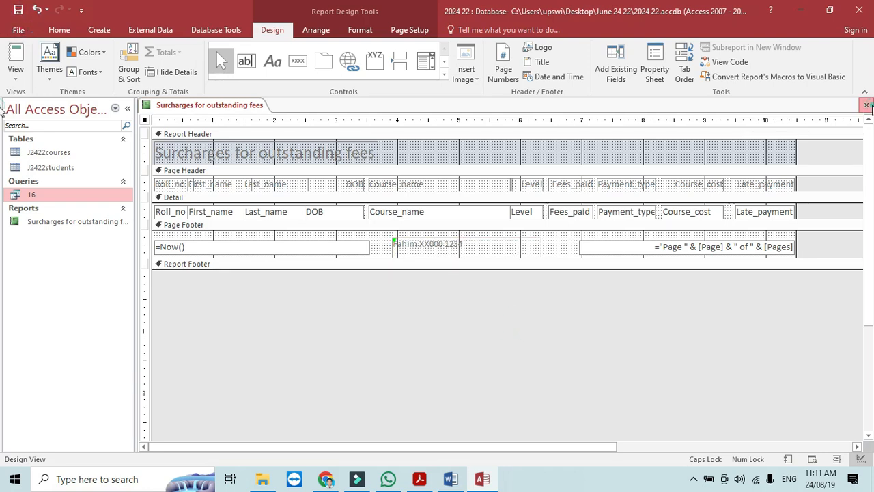
Step: Close the report and read the label requirements of question 17 in the exam PDF
click(865, 105)
click(419, 478)
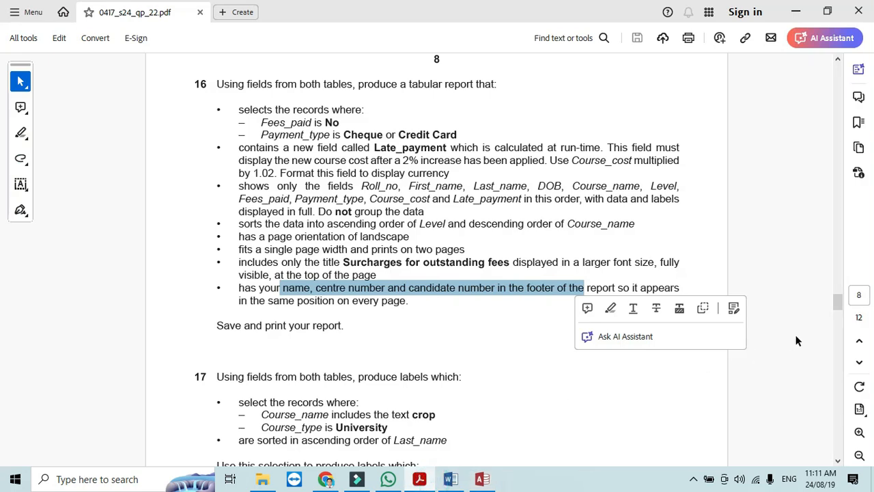
click(839, 460)
click(839, 460)
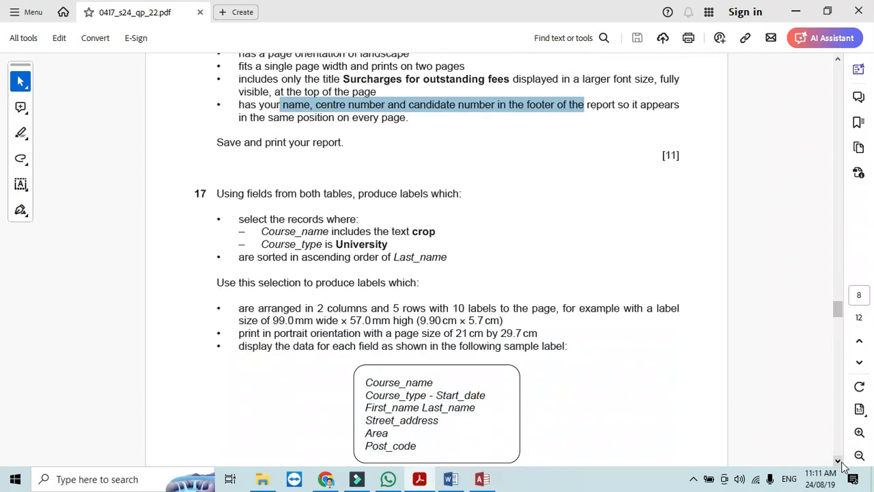
click(840, 462)
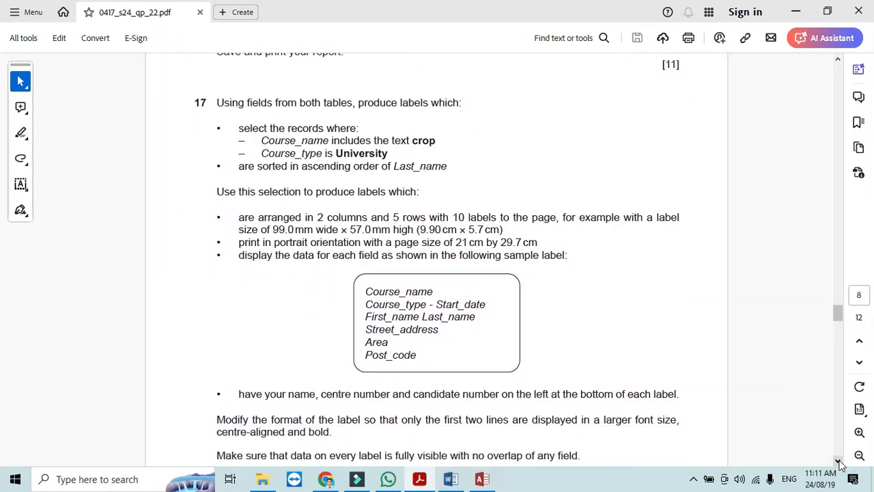
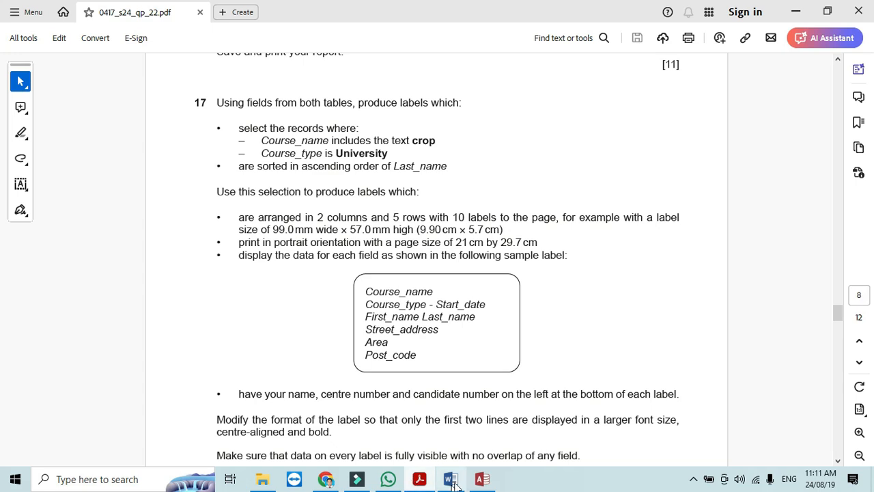
Step: In Access, start a simple query with the wizard and include all fields from the J2422courses and J2422students tables
click(482, 478)
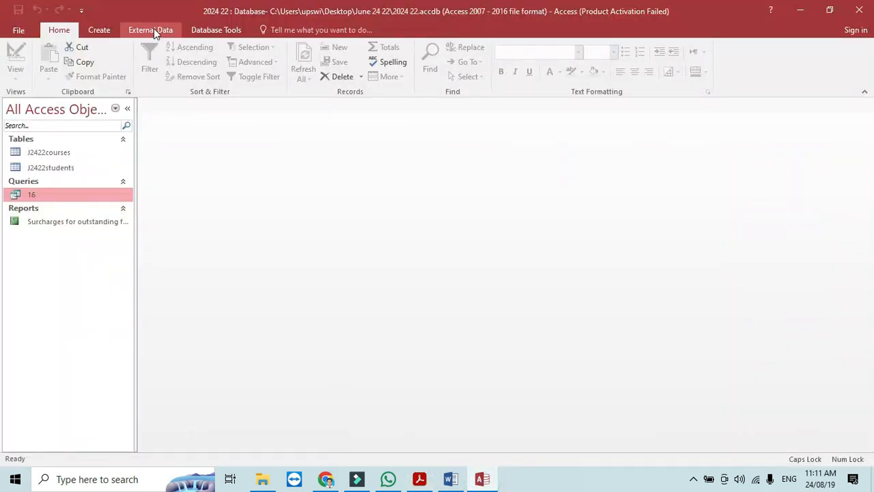
click(101, 29)
click(76, 151)
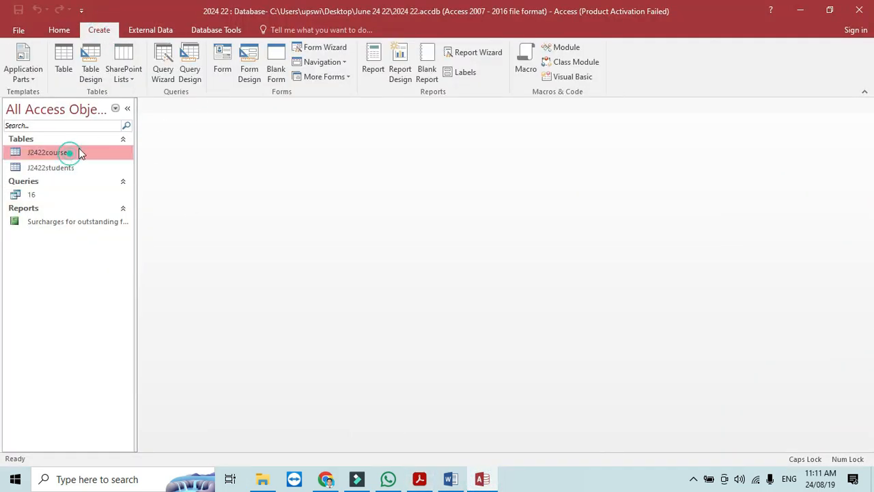
click(163, 65)
click(478, 304)
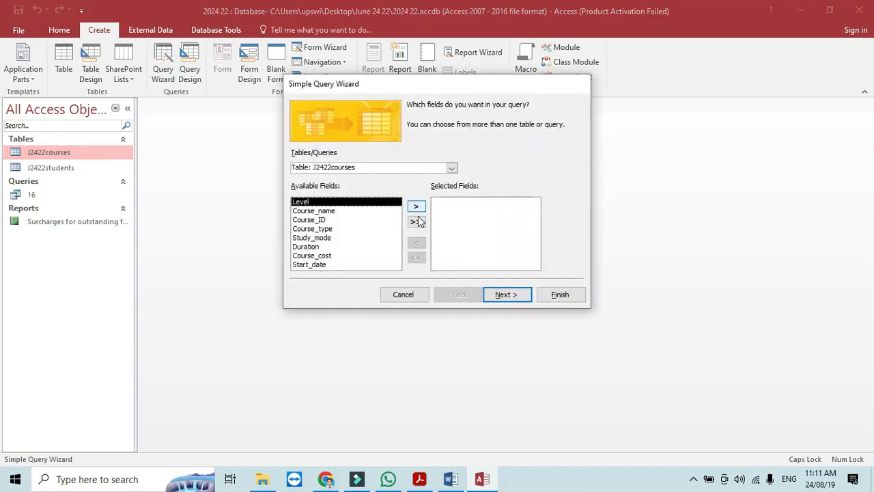
click(415, 222)
click(452, 168)
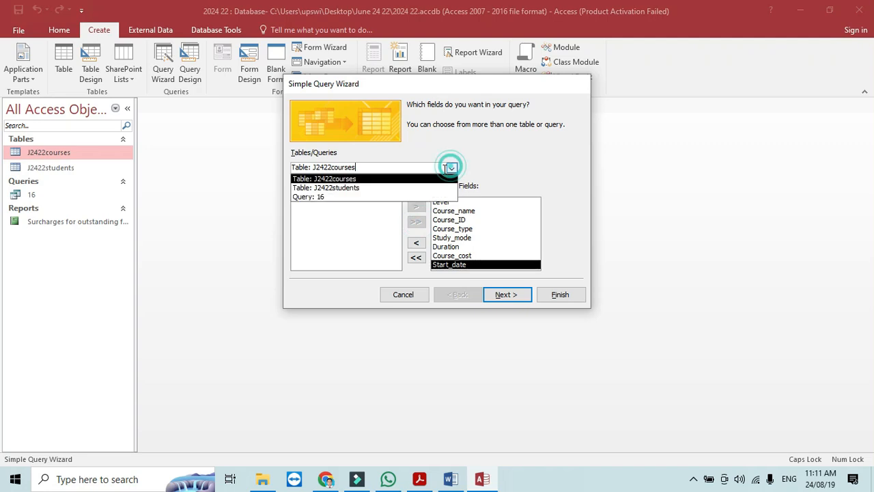
click(328, 185)
click(418, 222)
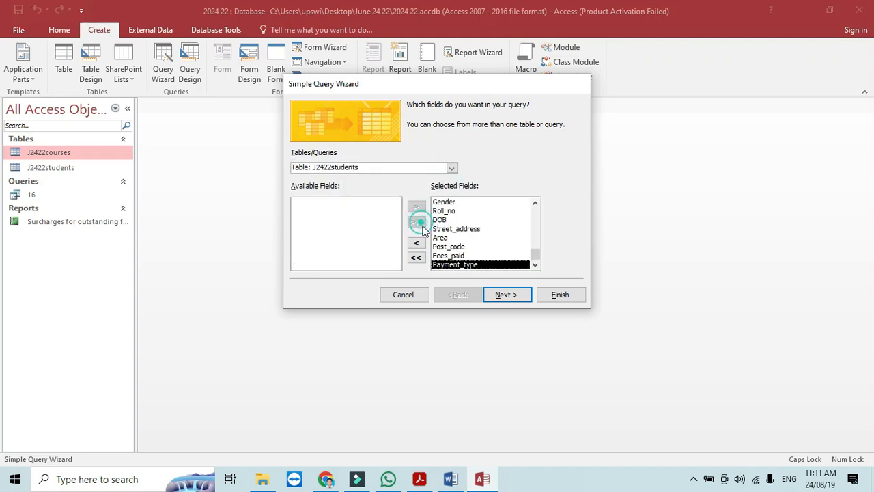
Step: Title the query 17, choose to modify its design, and finish the wizard
click(509, 295)
click(510, 295)
click(455, 231)
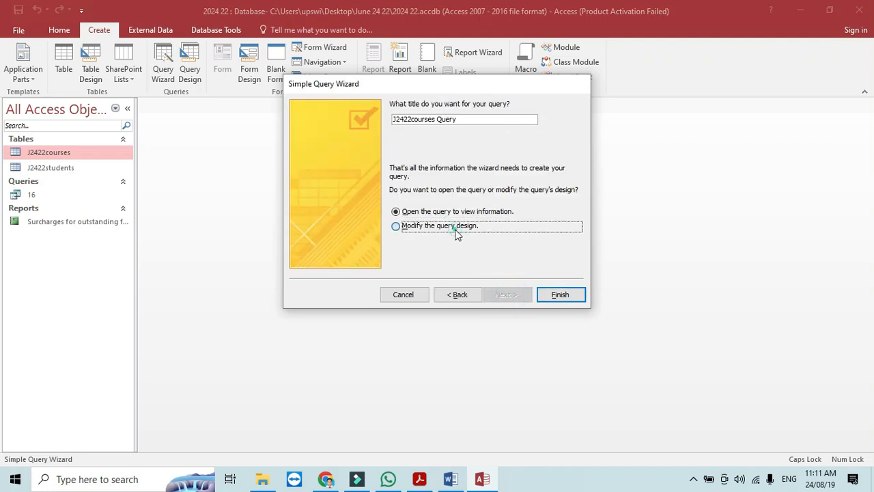
key(alt+Tab)
key(alt+Tab)
drag(463, 121, 367, 117)
text(17)
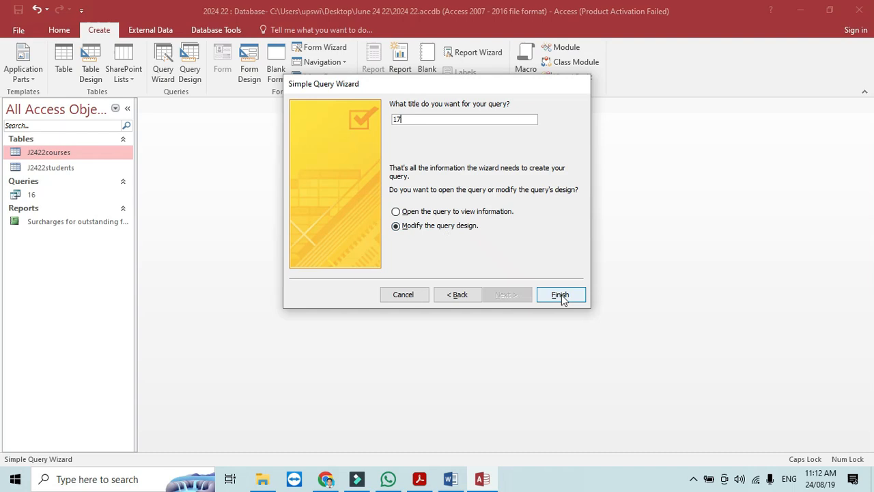
click(559, 295)
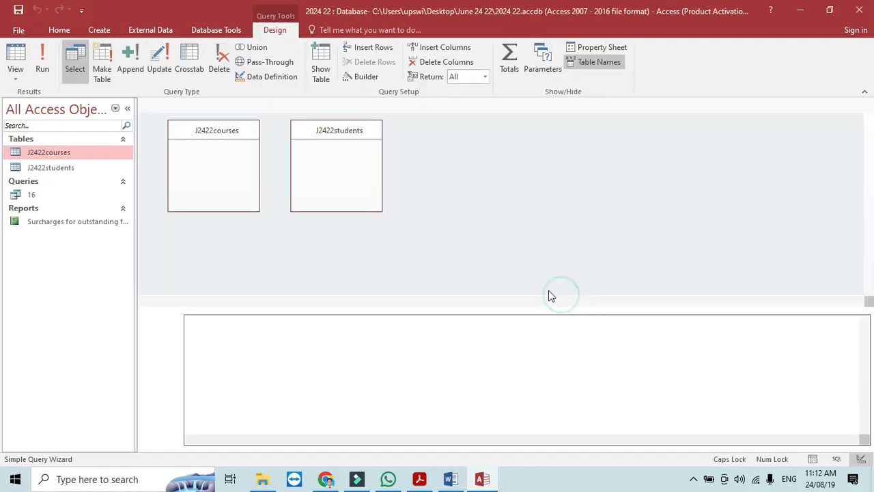
Step: Check question 17's selection criteria in the exam PDF, then run query 17 in Access and fit the Course_name column to its contents
key(alt+Tab)
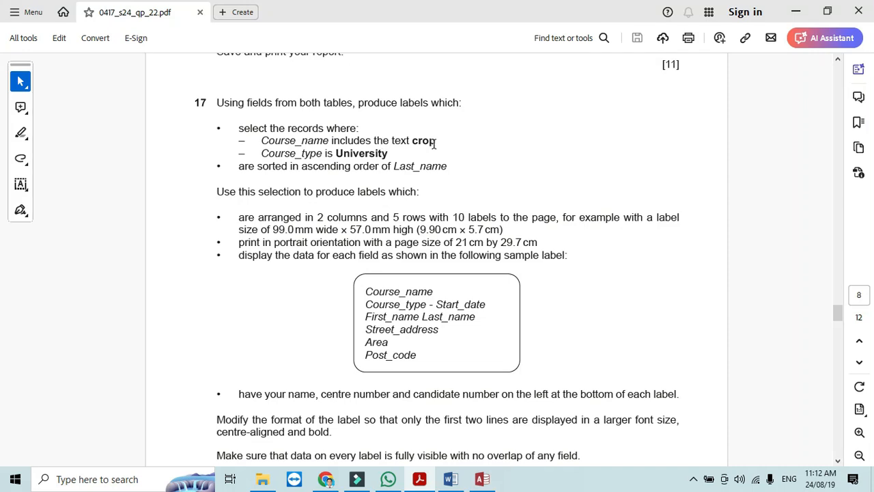
key(alt+Tab)
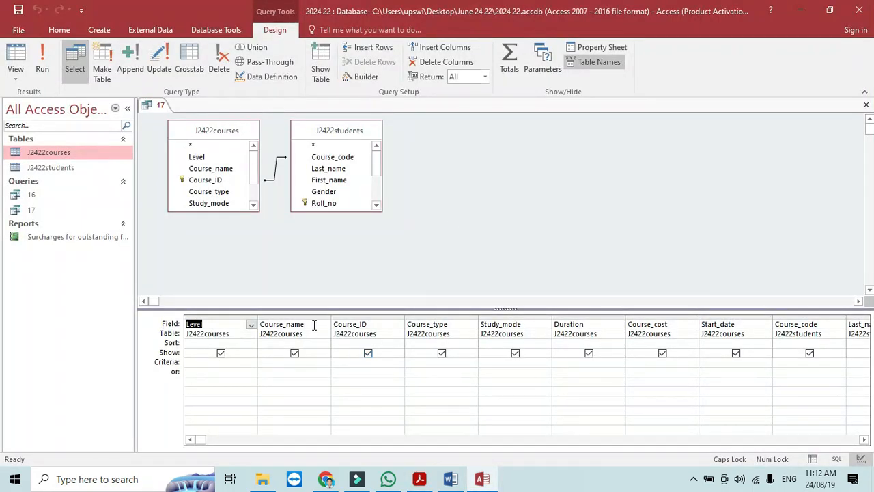
click(43, 57)
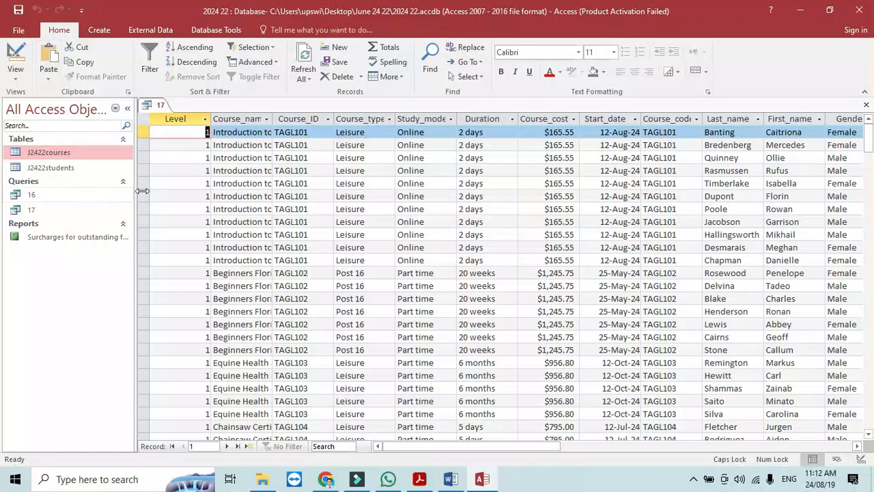
double_click(273, 119)
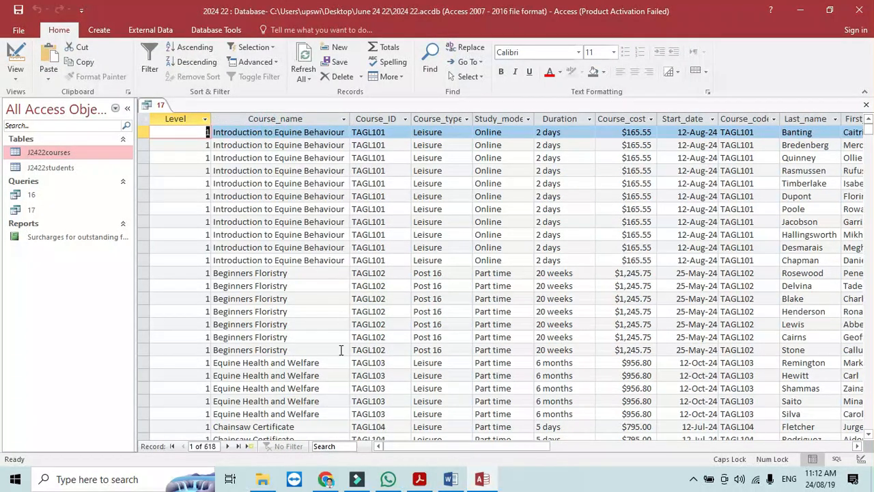
Step: Check question 17's selection criteria in the exam PDF, then look through the course names in query 17's results in Access
click(420, 482)
click(422, 483)
scroll(870, 437, down, 3)
scroll(870, 437, down, 5)
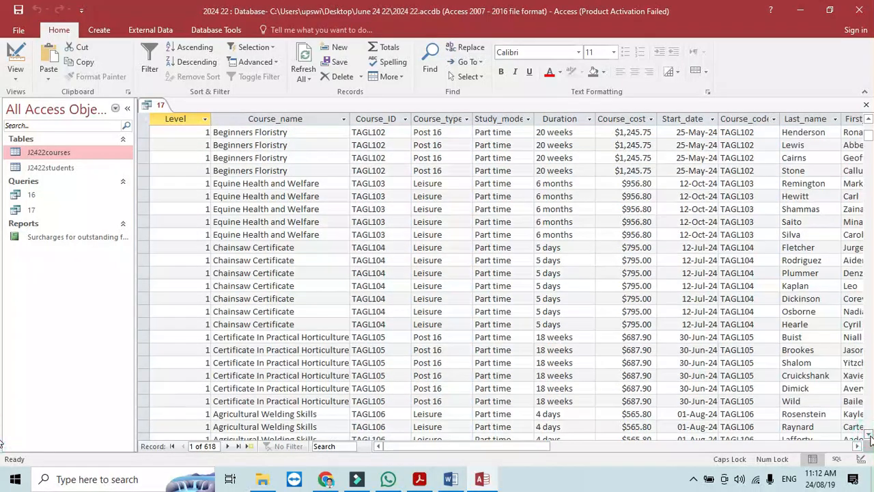
scroll(870, 437, down, 10)
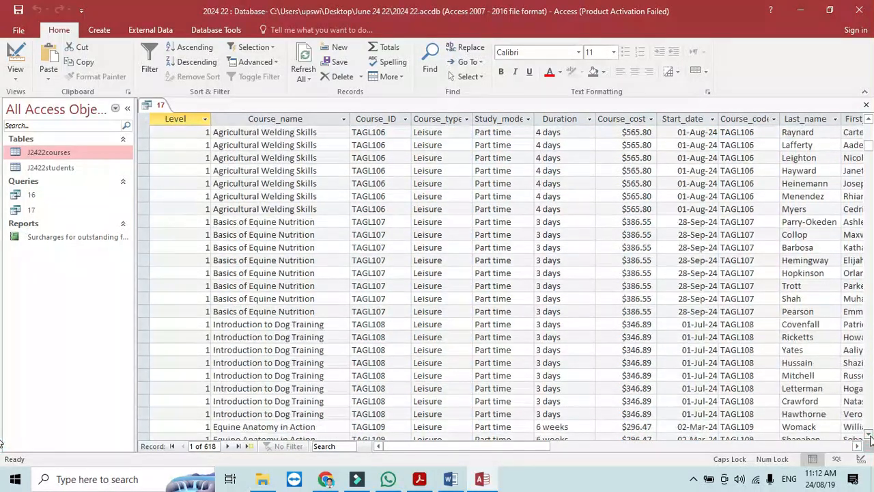
scroll(870, 439, down, 13)
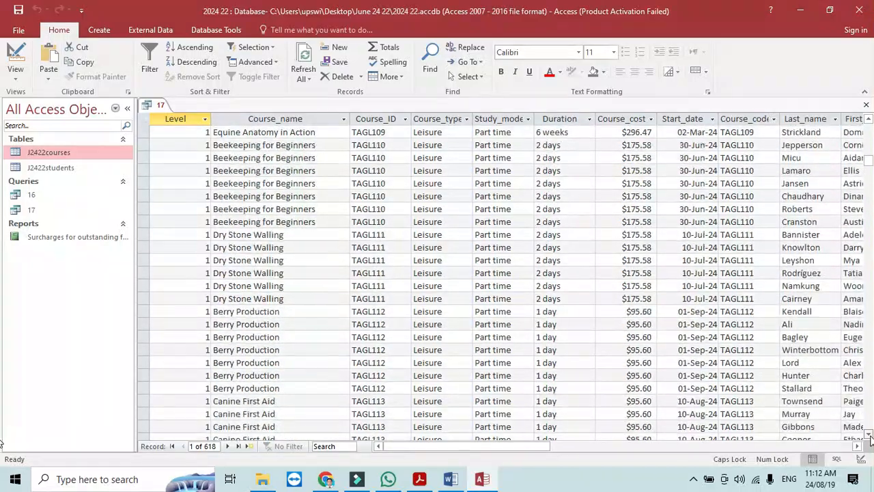
scroll(869, 439, down, 13)
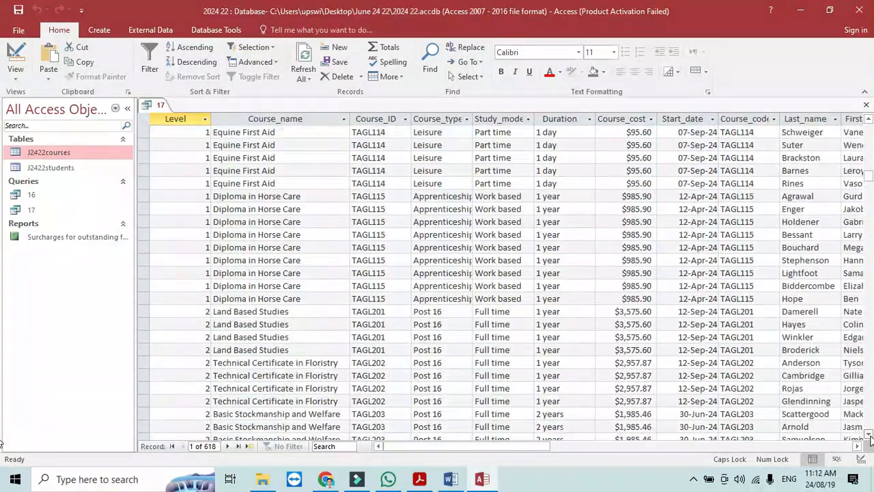
scroll(870, 439, down, 4)
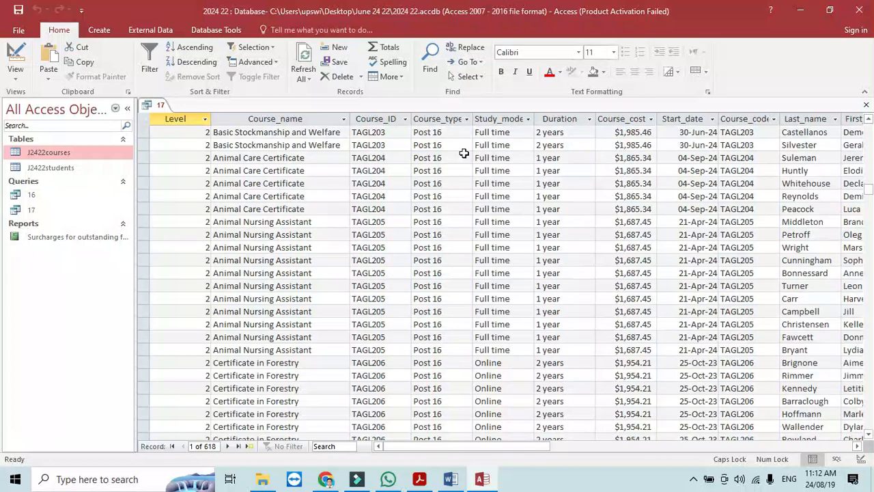
Step: Set query 17's Course_name criterion to "*CROP*" so it matches any course name including crop, and run the query
click(15, 57)
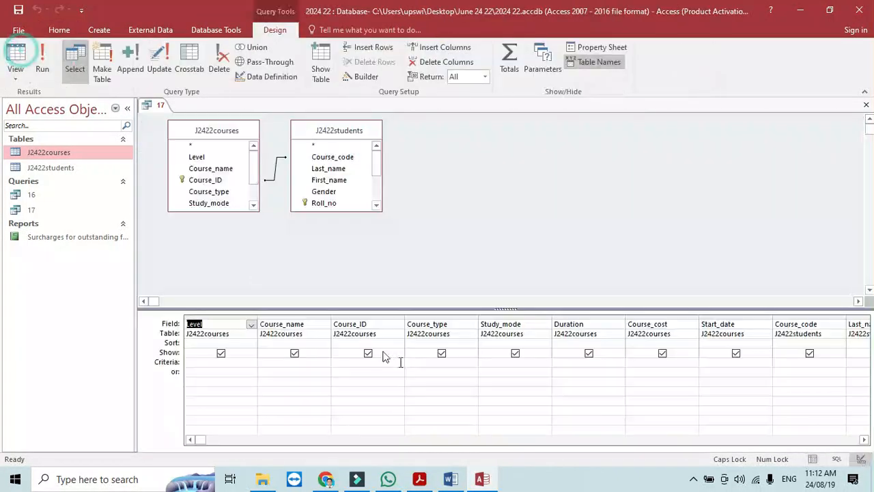
click(294, 362)
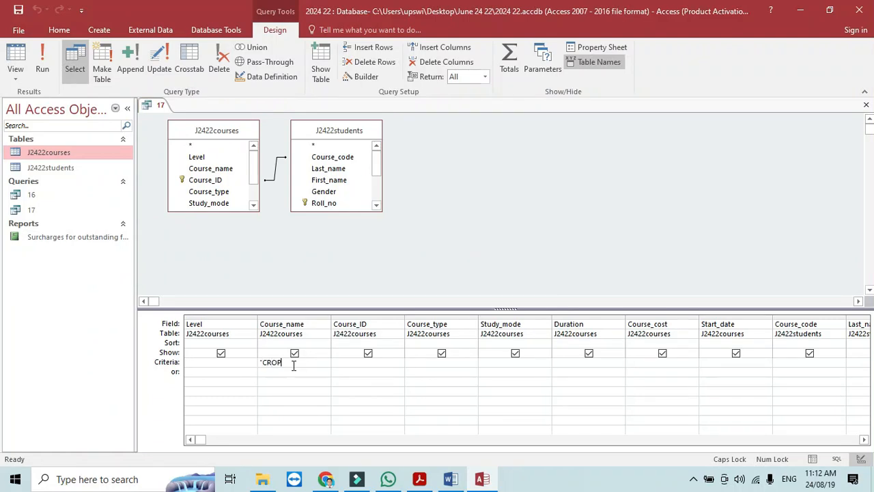
click(43, 69)
click(15, 65)
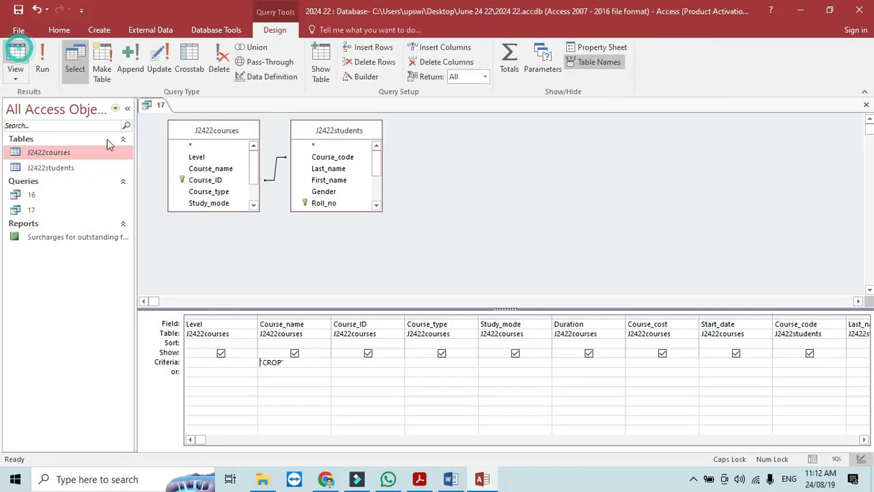
drag(283, 363, 271, 364)
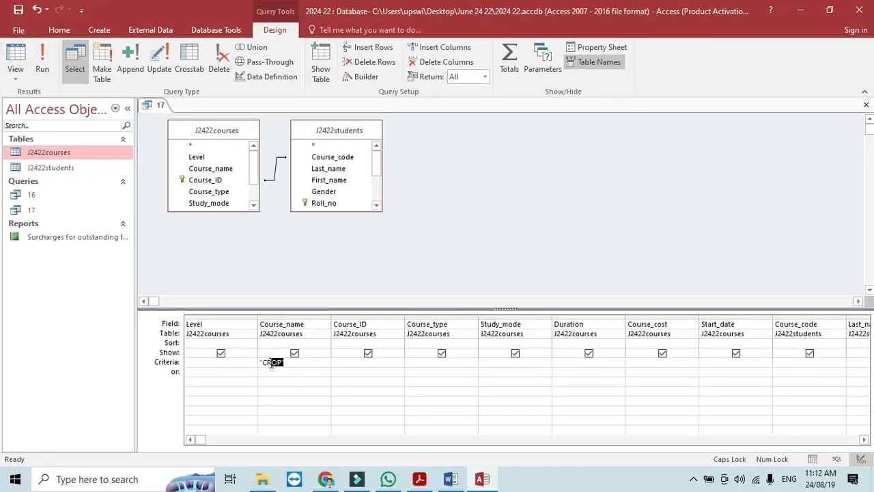
key(BackSpace)
text(CROP)
click(42, 65)
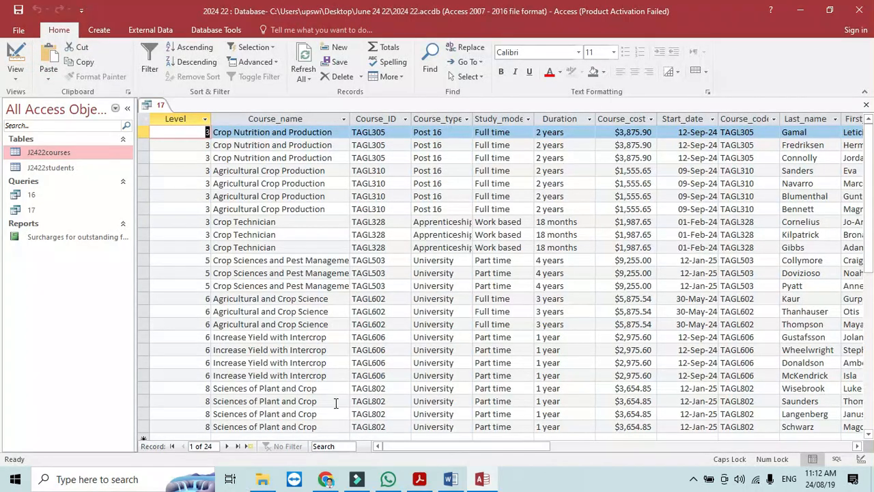
Step: Check the next criterion in the exam PDF, then in Access set the Course_type criterion to University and run query 17
key(alt+Tab)
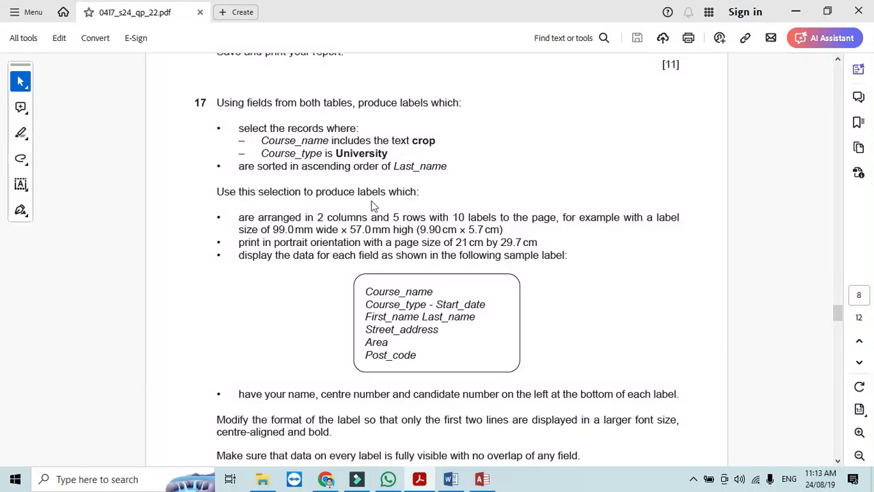
key(alt+Tab)
click(15, 60)
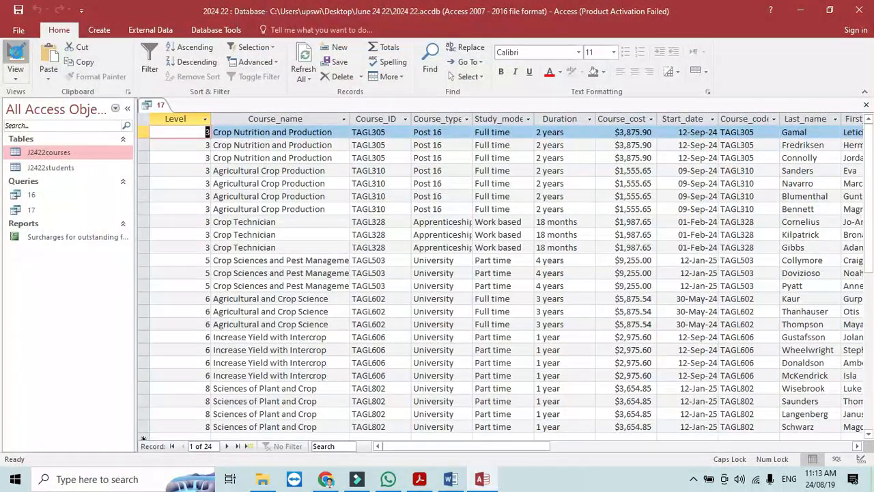
click(432, 362)
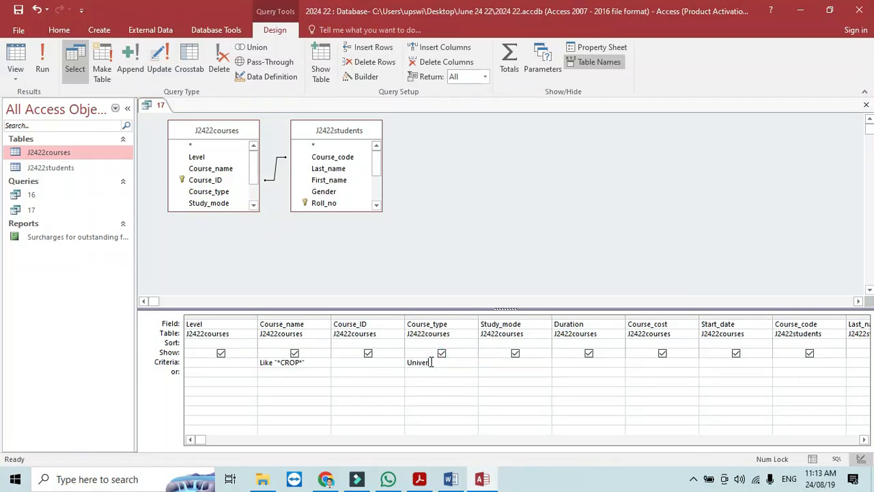
text(University)
click(45, 59)
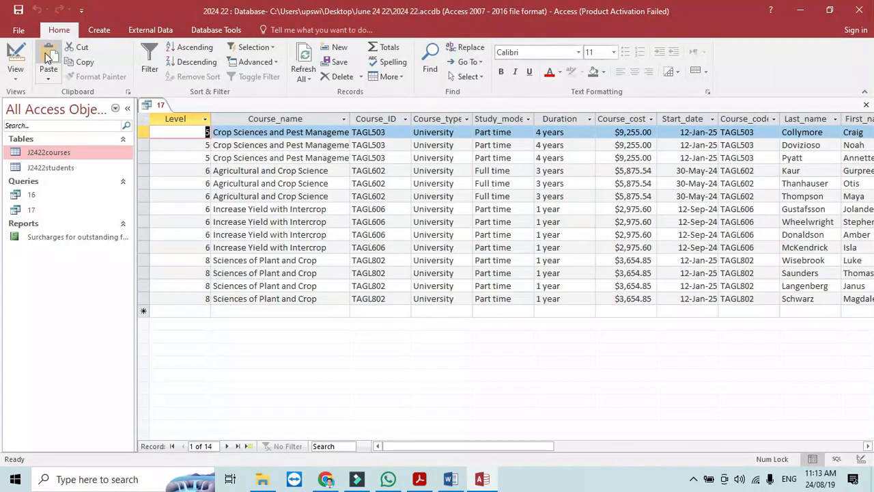
Step: Check the sort requirement in the exam PDF, then in Access sort query 17 by Last_name in ascending order and close the query
key(alt+Tab)
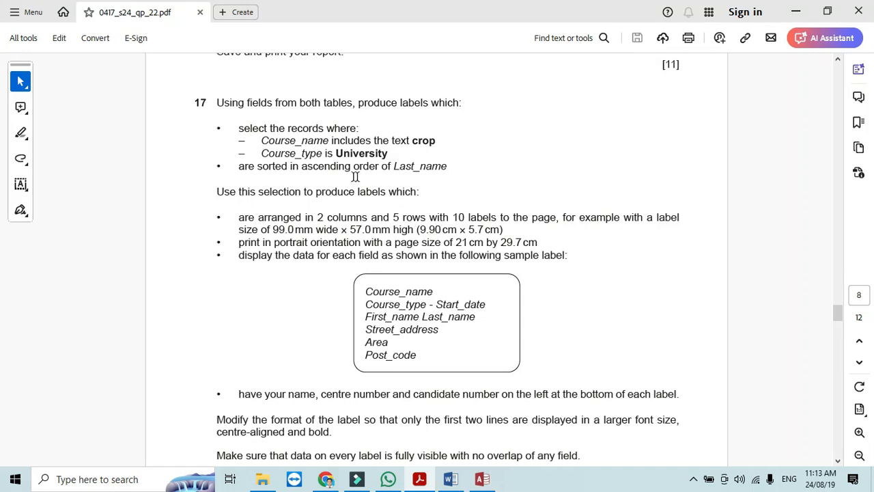
key(alt+Tab)
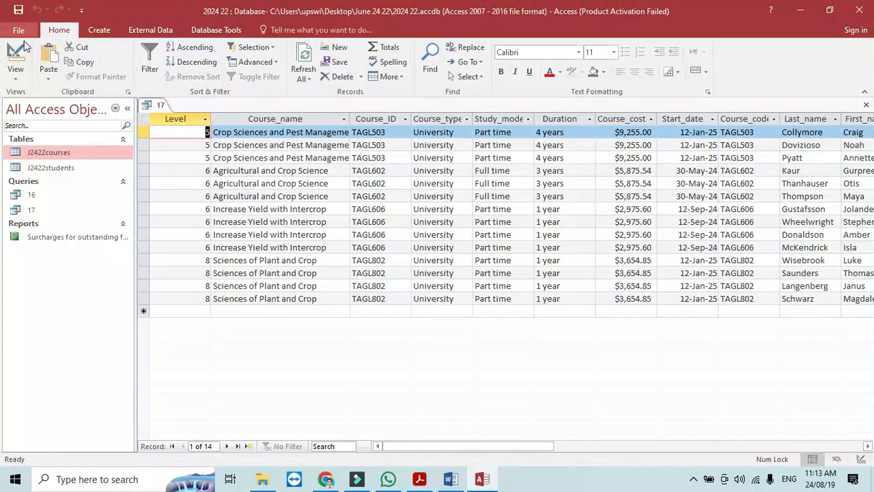
click(15, 60)
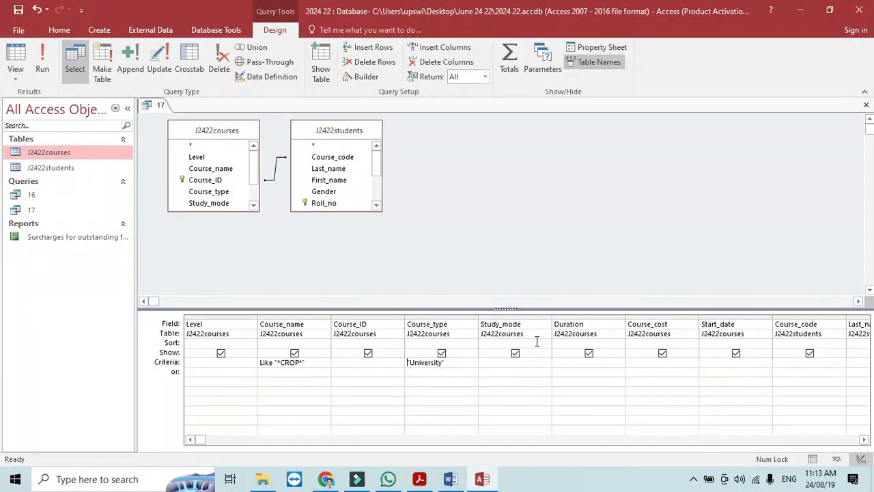
click(864, 439)
click(863, 439)
click(765, 326)
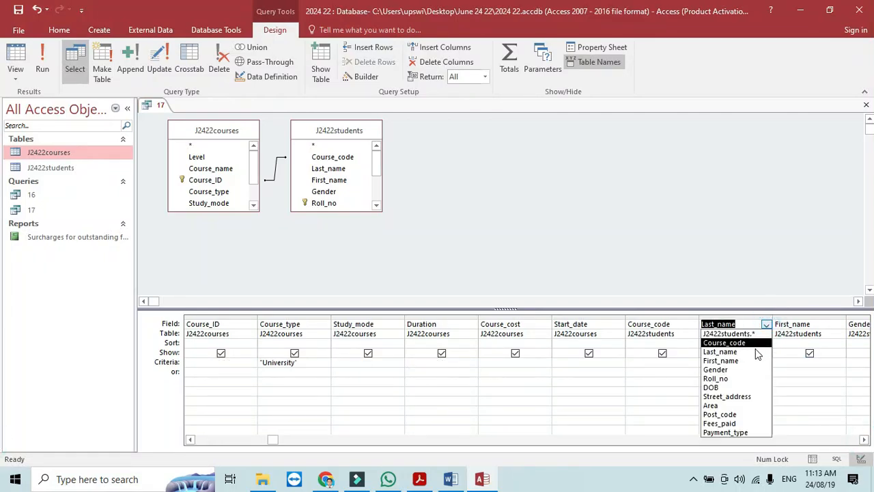
click(796, 365)
click(766, 343)
click(731, 353)
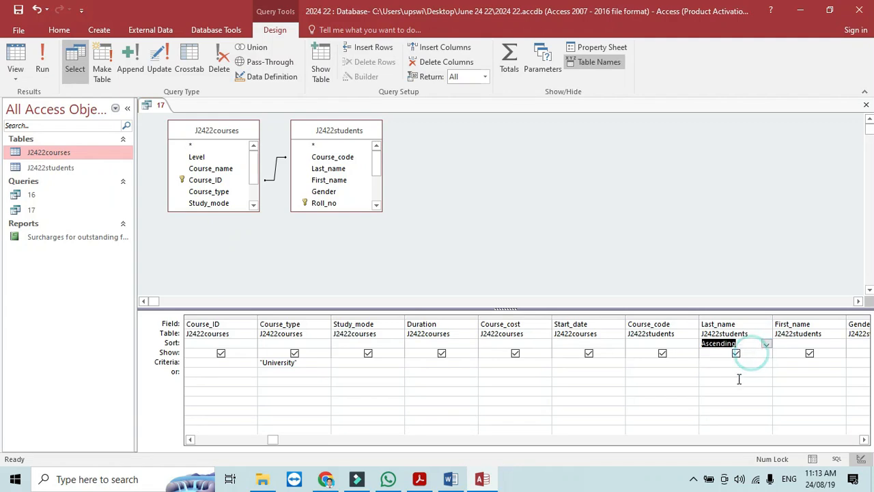
key(alt+Tab)
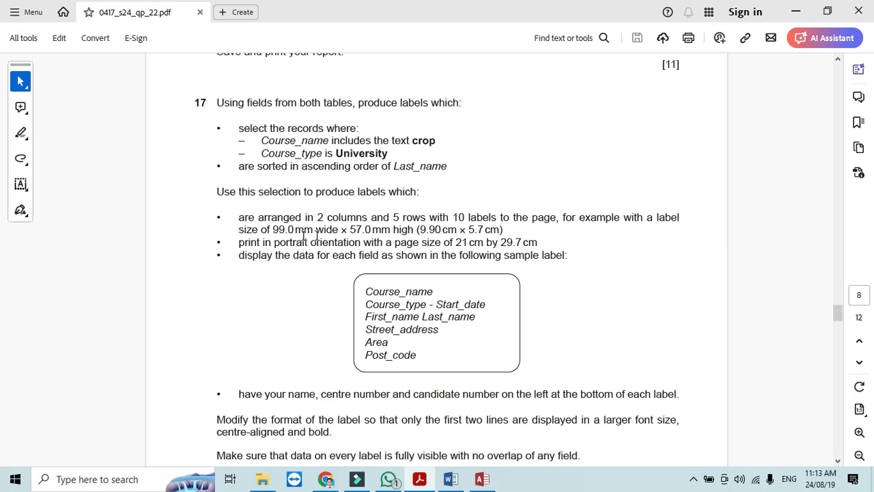
key(alt+Tab)
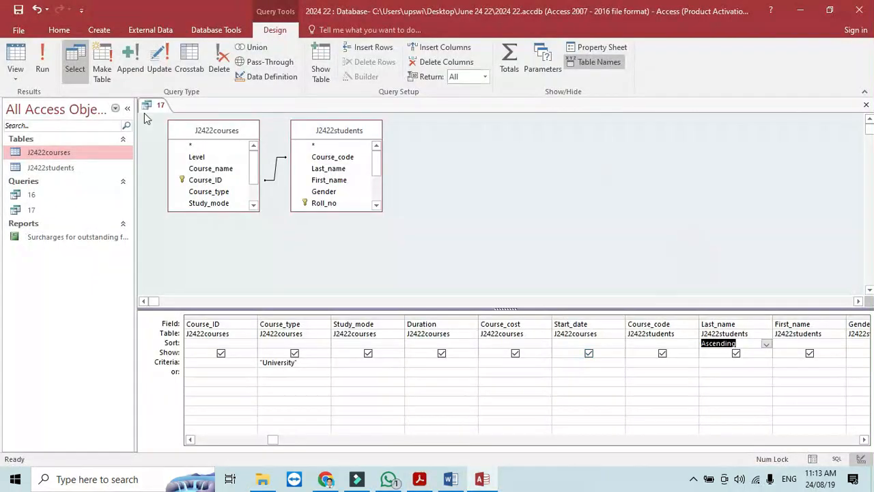
click(866, 105)
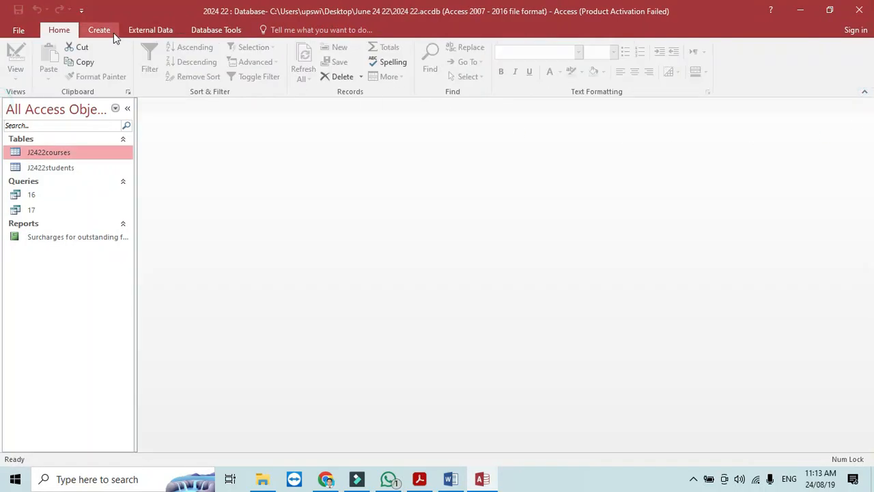
Step: Start the Label Wizard with metric units and check the required label size in the exam PDF
click(112, 32)
click(464, 74)
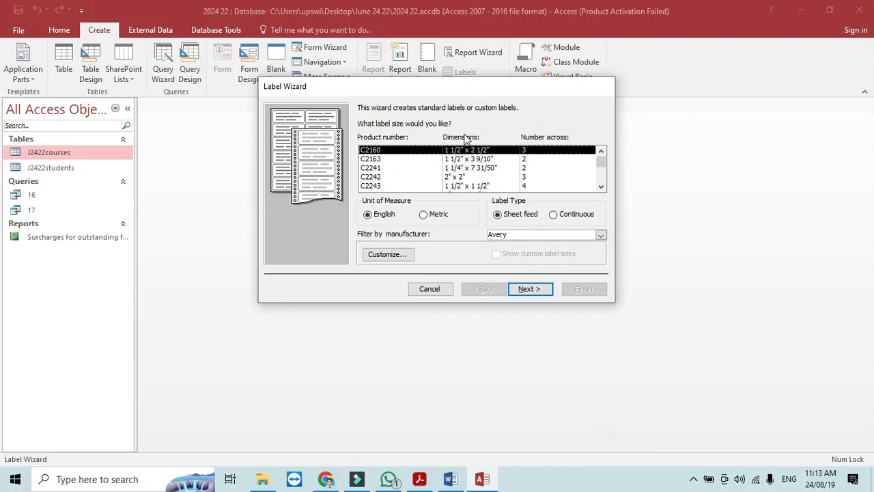
click(524, 159)
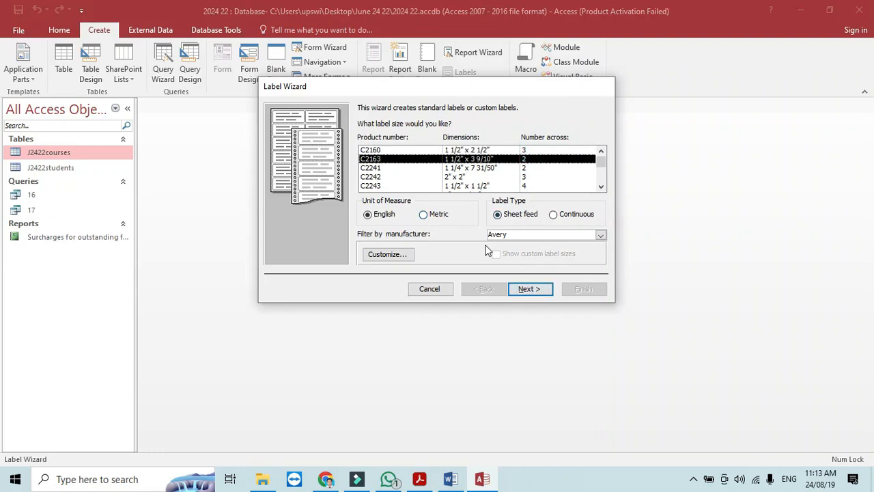
click(424, 214)
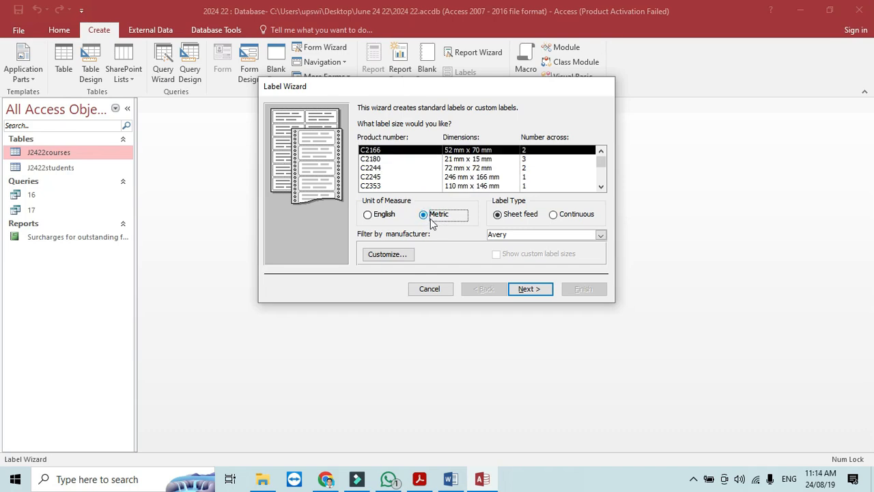
key(alt+Tab)
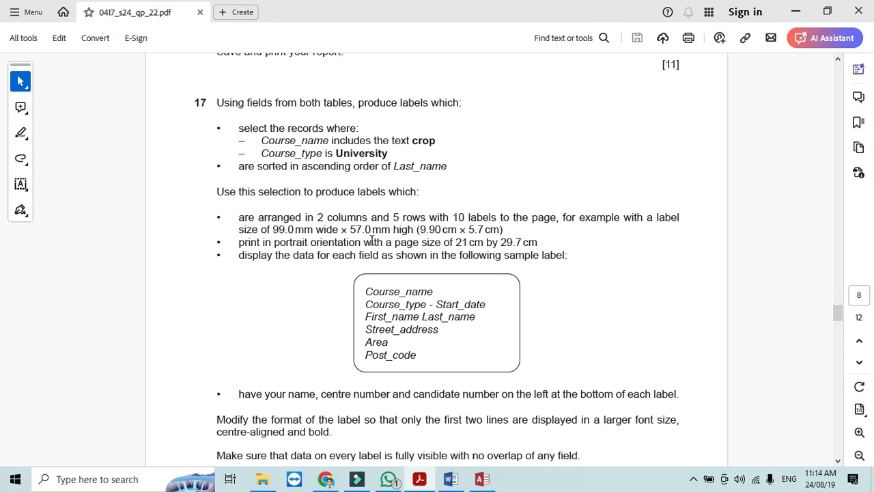
key(alt+Tab)
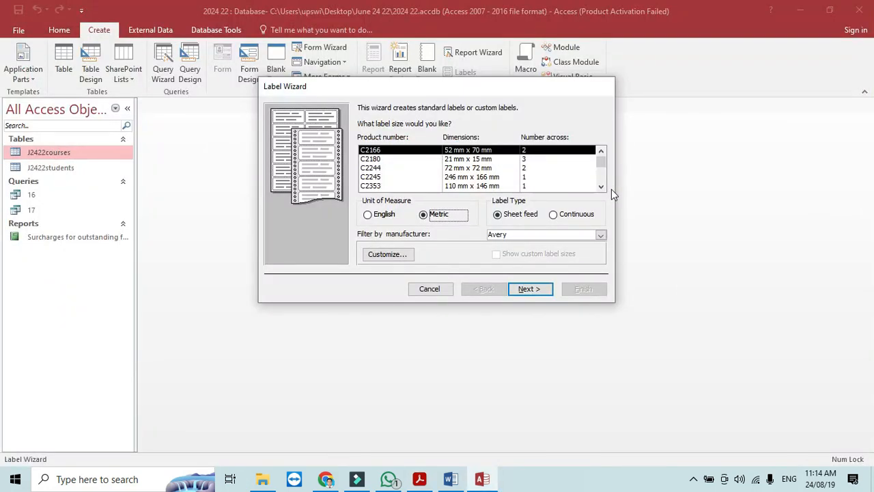
Step: Look through the metric Avery label sizes for a two-across label close to 57 mm x 99 mm, rechecking the size in the exam PDF
click(601, 186)
click(601, 186)
click(601, 187)
click(600, 186)
click(601, 186)
click(601, 186)
click(601, 187)
click(601, 186)
click(600, 187)
click(601, 186)
click(601, 187)
click(601, 187)
click(601, 187)
click(601, 187)
click(601, 186)
click(601, 187)
click(601, 186)
click(601, 186)
click(601, 186)
click(600, 186)
click(601, 186)
click(601, 186)
click(601, 186)
click(601, 186)
click(601, 187)
click(601, 187)
click(601, 186)
click(601, 186)
click(601, 187)
click(601, 186)
click(601, 186)
click(600, 186)
click(601, 187)
click(600, 186)
click(601, 186)
click(601, 186)
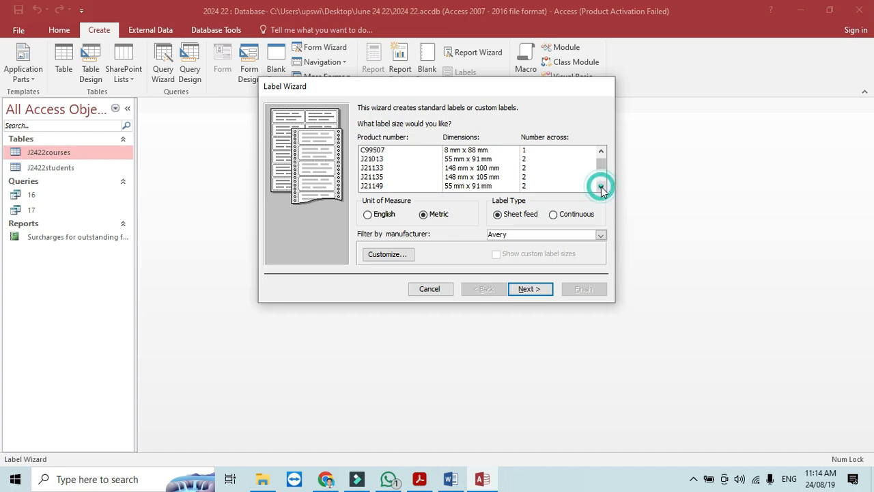
click(601, 186)
click(601, 187)
click(601, 186)
click(600, 187)
click(601, 187)
click(601, 186)
click(601, 186)
click(601, 187)
click(601, 186)
click(601, 186)
click(600, 187)
click(601, 186)
click(601, 186)
click(601, 186)
click(601, 187)
click(601, 186)
click(601, 186)
click(601, 186)
click(601, 186)
click(601, 187)
click(601, 186)
click(601, 186)
click(601, 186)
click(601, 186)
click(601, 187)
click(601, 186)
click(601, 187)
click(601, 187)
click(601, 187)
click(601, 187)
click(601, 187)
click(601, 186)
click(601, 187)
click(601, 187)
click(601, 186)
click(601, 187)
click(601, 187)
click(601, 186)
click(601, 186)
click(601, 187)
click(601, 186)
click(601, 187)
click(600, 187)
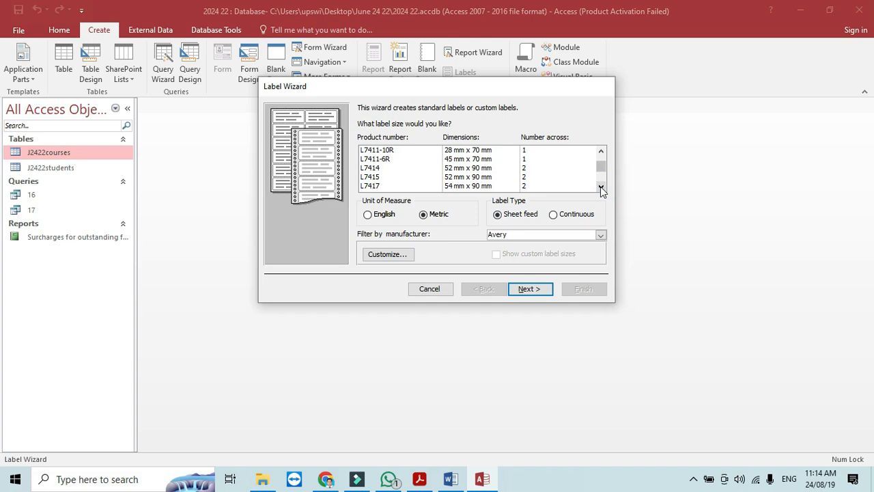
click(600, 186)
click(601, 186)
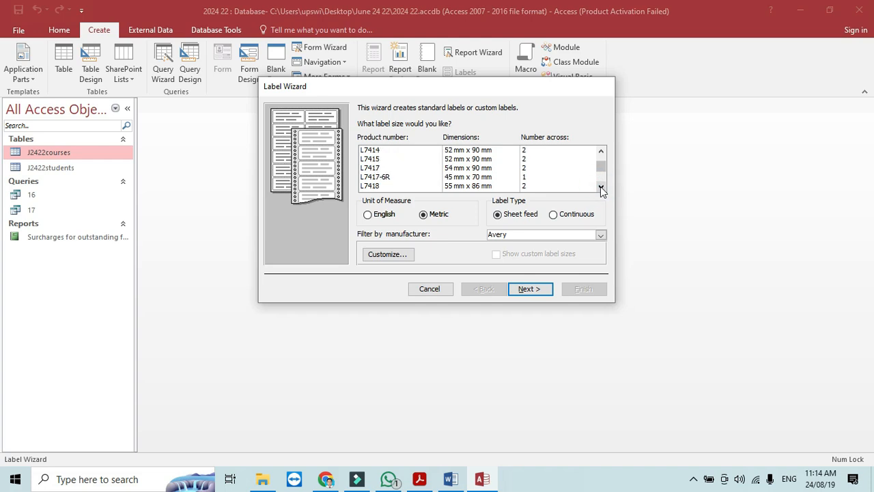
key(alt+Tab)
key(alt+Tab)
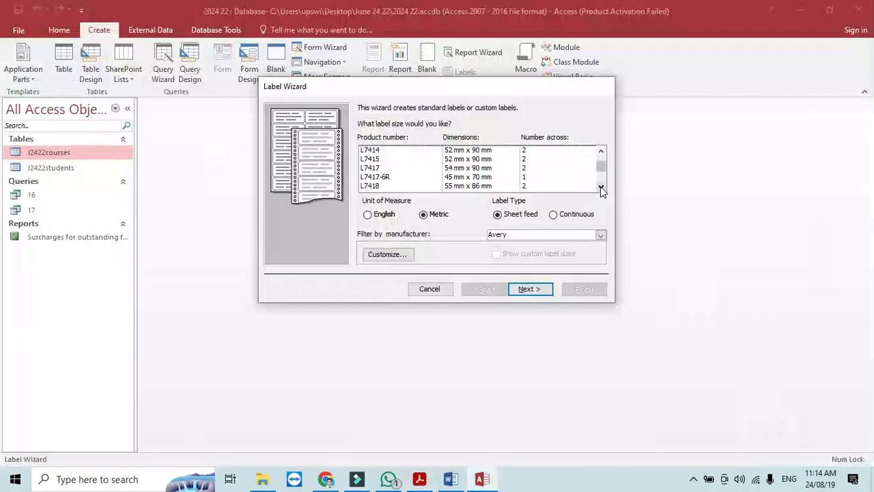
Step: Find and select the two-across Avery L7173 label of 99.0 x 57.0 mm, checking its size against the exam PDF, and accept it in Access
click(600, 156)
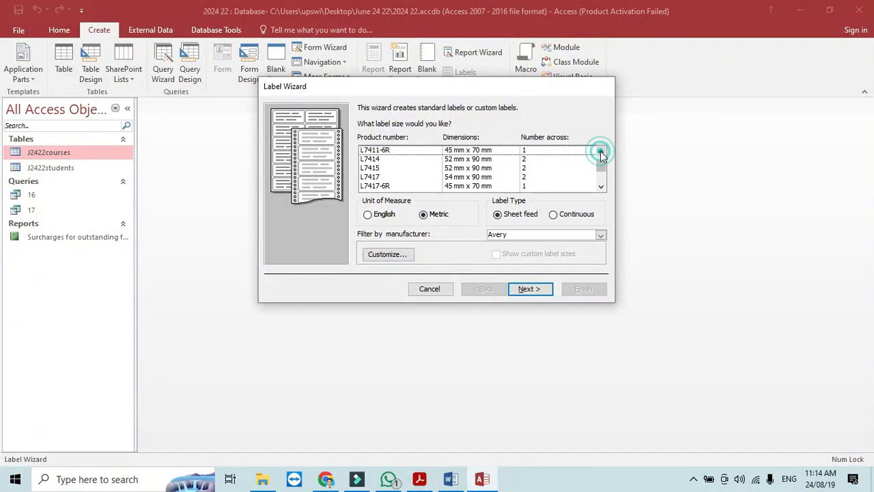
click(485, 161)
click(484, 168)
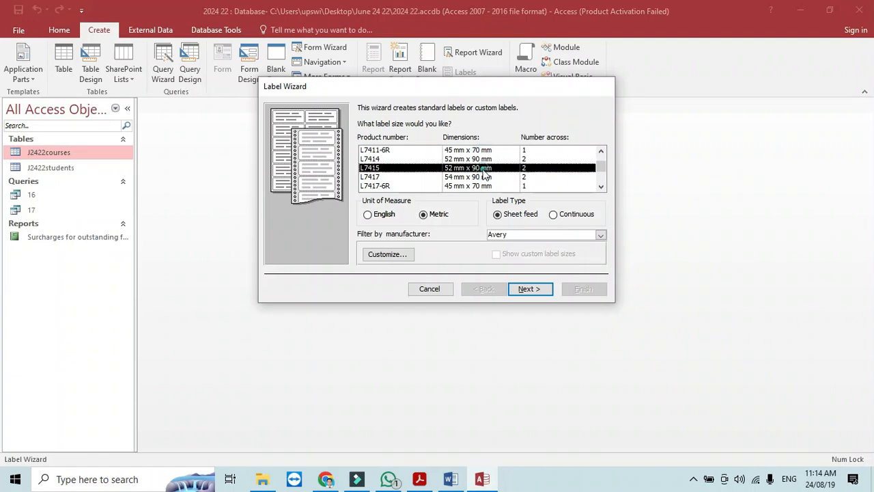
click(485, 177)
click(600, 186)
click(601, 187)
click(601, 186)
click(601, 187)
click(601, 186)
click(601, 186)
click(601, 187)
click(601, 186)
click(601, 187)
click(600, 186)
click(601, 186)
click(601, 187)
click(601, 186)
click(600, 187)
click(601, 186)
click(601, 186)
click(601, 186)
click(600, 187)
click(601, 186)
click(601, 186)
click(600, 186)
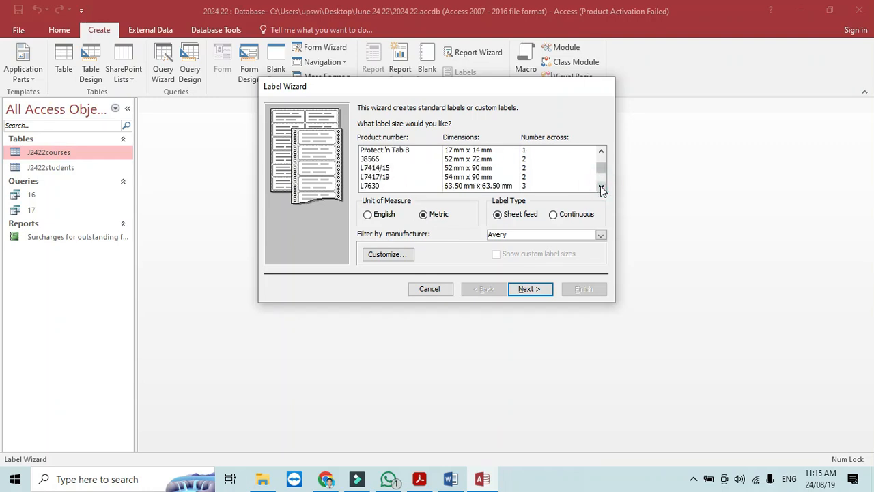
click(601, 186)
click(601, 187)
click(601, 187)
click(600, 186)
click(601, 187)
click(601, 187)
click(601, 187)
click(601, 186)
click(601, 187)
click(601, 186)
click(601, 186)
click(600, 187)
click(600, 187)
click(601, 186)
click(601, 186)
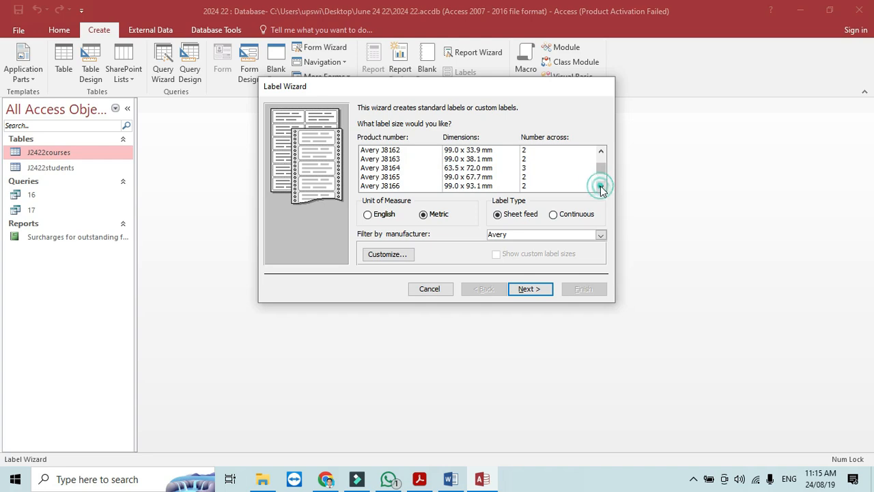
click(601, 187)
click(601, 186)
click(601, 186)
click(601, 186)
key(alt+Tab)
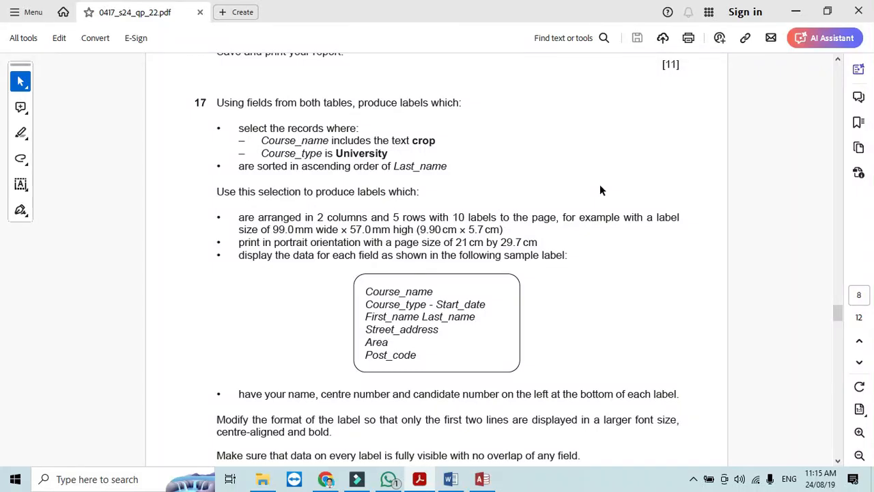
key(alt+Tab)
click(601, 186)
click(601, 186)
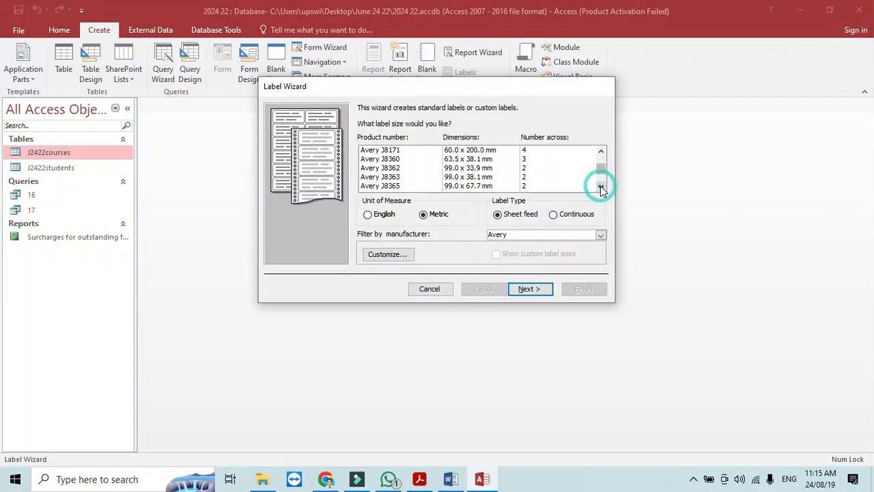
click(601, 187)
click(601, 186)
click(600, 186)
click(601, 186)
click(600, 187)
click(601, 187)
click(601, 186)
click(601, 187)
click(601, 186)
click(601, 187)
click(601, 187)
click(601, 187)
click(601, 187)
click(601, 186)
click(600, 187)
click(601, 186)
click(601, 186)
click(601, 186)
click(601, 187)
click(601, 186)
click(601, 187)
click(600, 187)
click(601, 186)
click(601, 187)
click(600, 186)
click(600, 186)
click(601, 187)
click(601, 187)
click(601, 187)
click(601, 187)
click(601, 186)
click(601, 187)
click(601, 187)
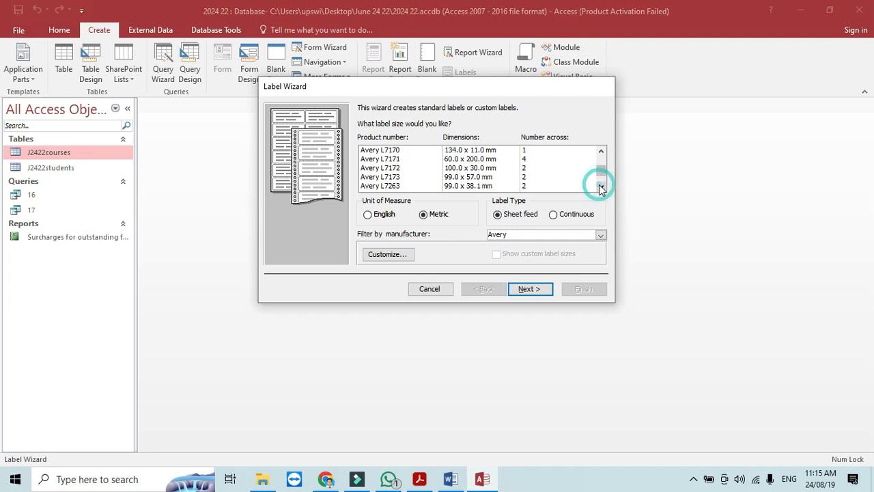
click(484, 177)
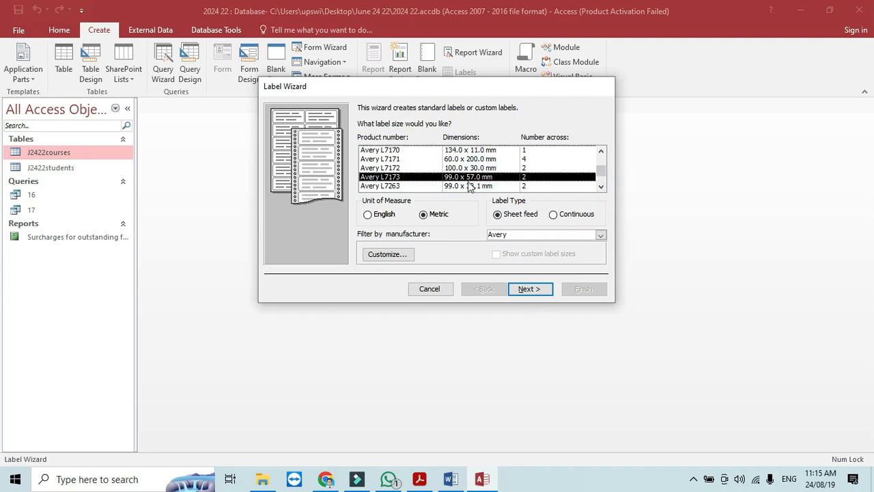
key(alt+Tab)
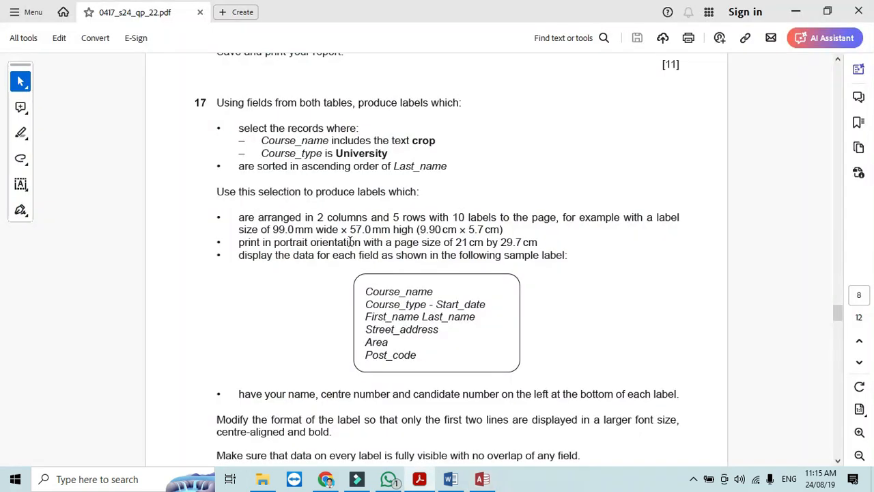
key(alt+Tab)
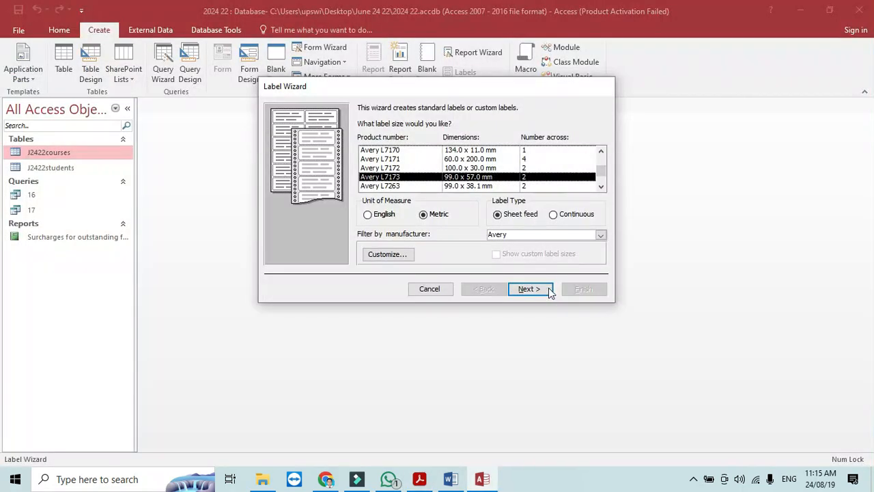
click(541, 292)
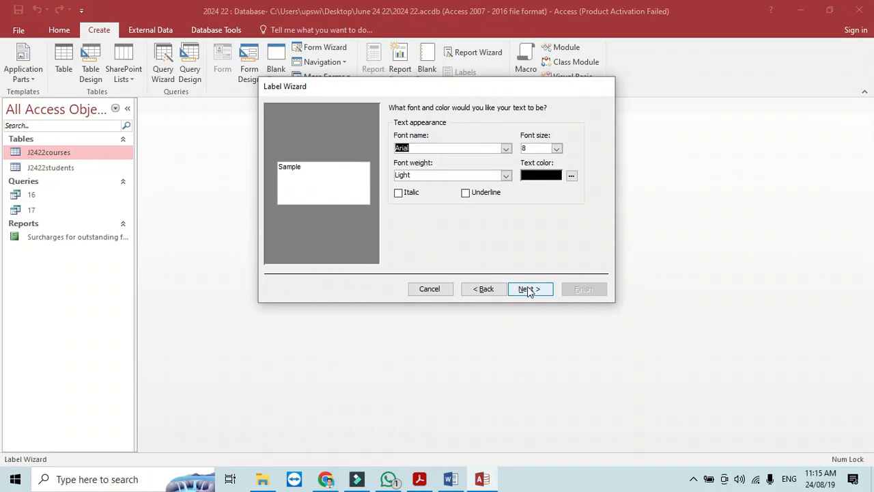
Step: Accept the default label text format, read the label layout in the exam PDF, and in Access place Course_name on the prototype's first line
click(530, 290)
key(alt+Tab)
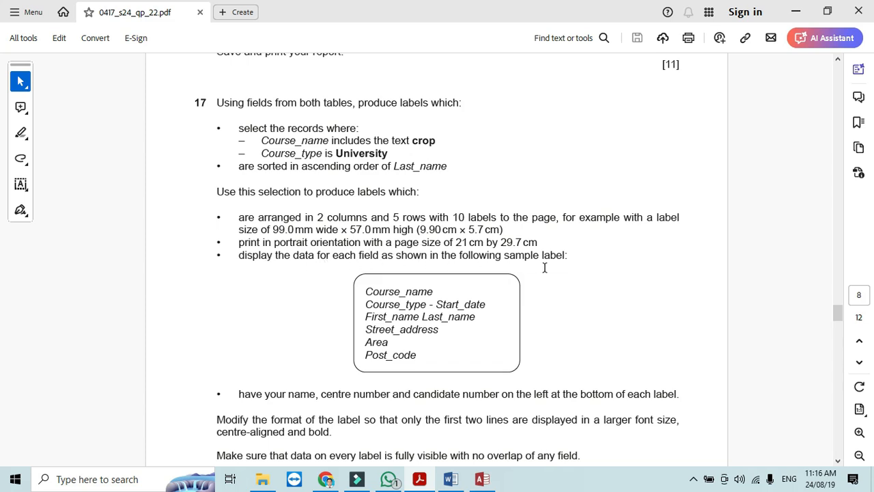
key(alt+Tab)
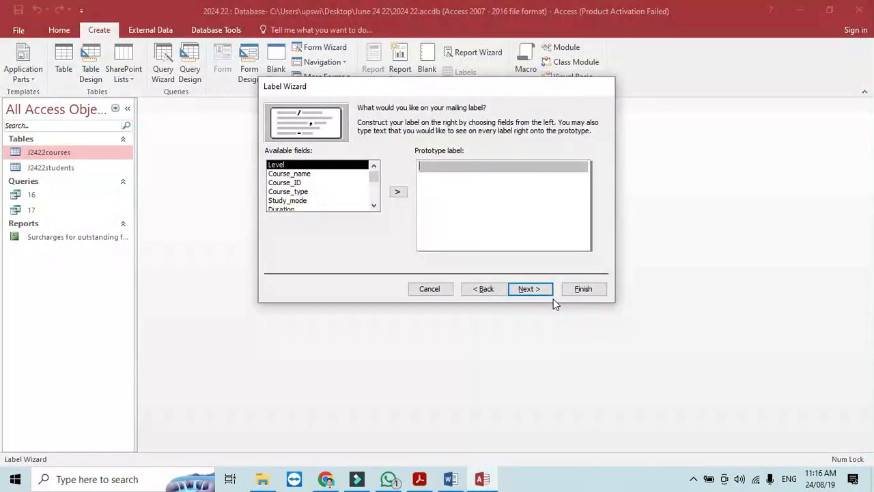
key(alt+Tab)
key(alt+Tab)
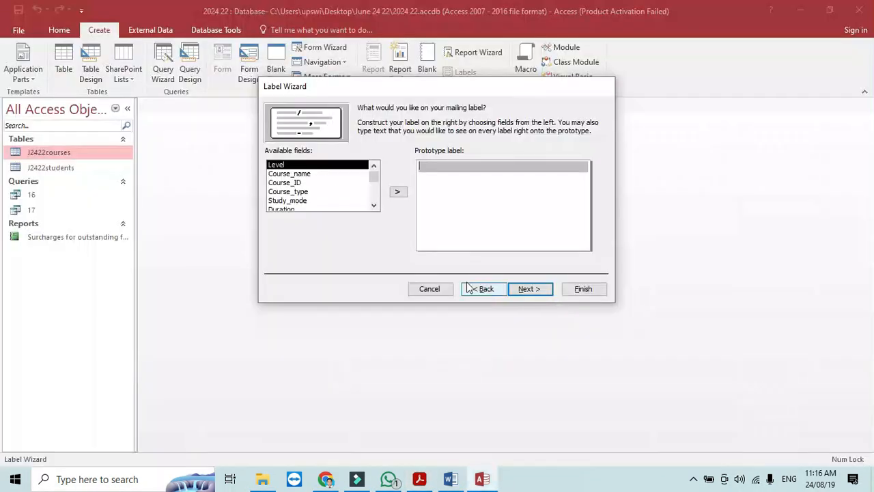
click(312, 175)
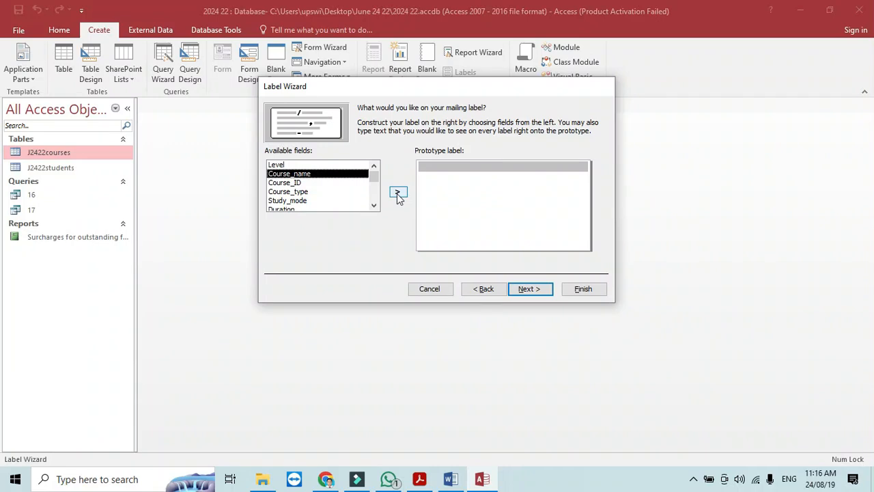
key(alt+Tab)
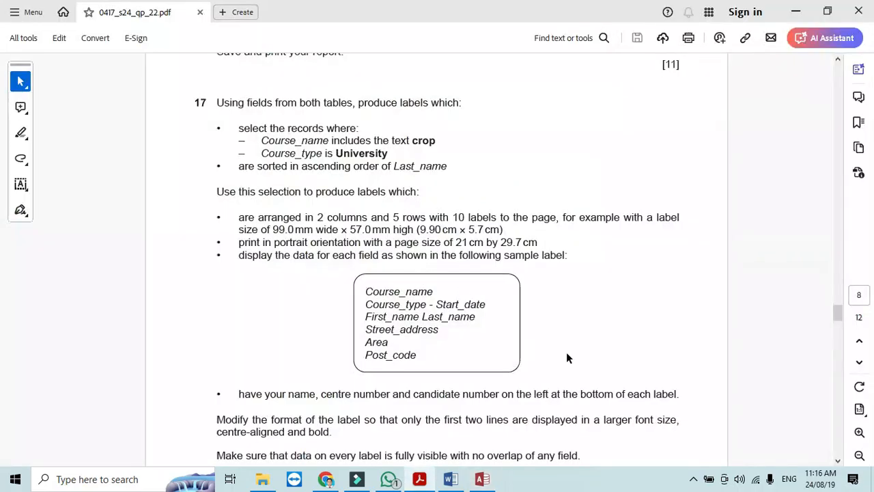
scroll(843, 321, down, 4)
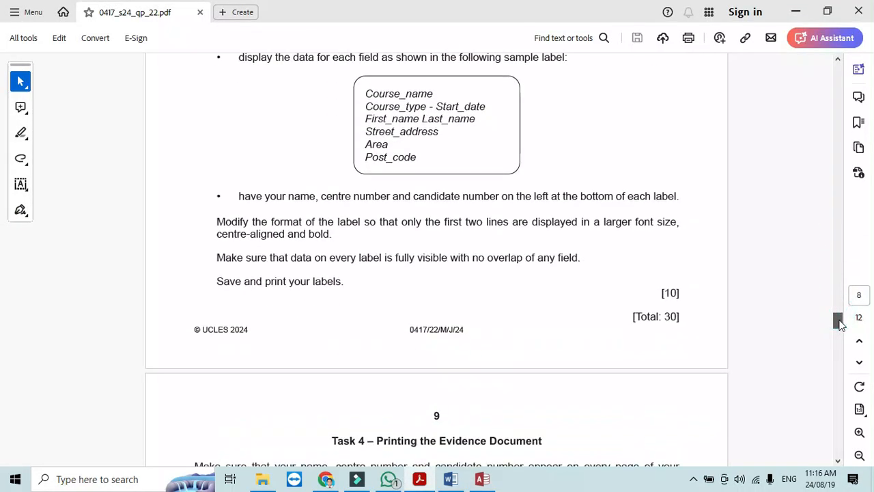
drag(839, 321, 840, 316)
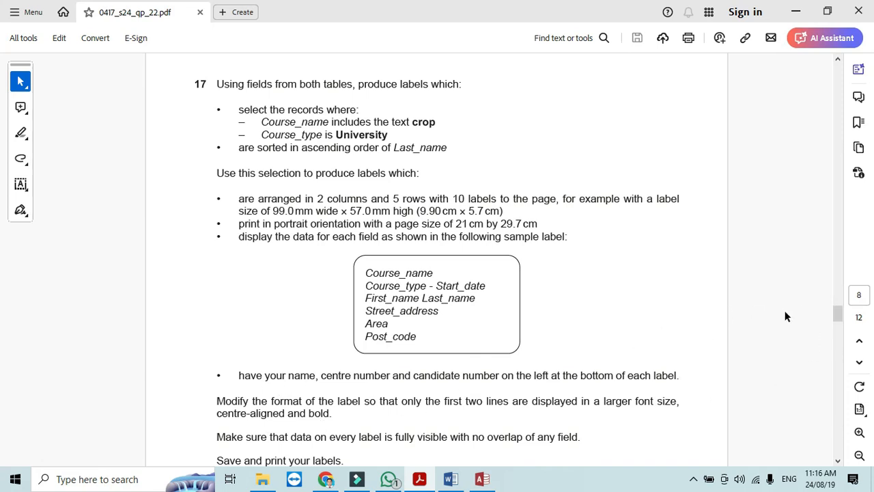
key(alt+Tab)
click(396, 191)
key(alt+Tab)
key(alt+Tab)
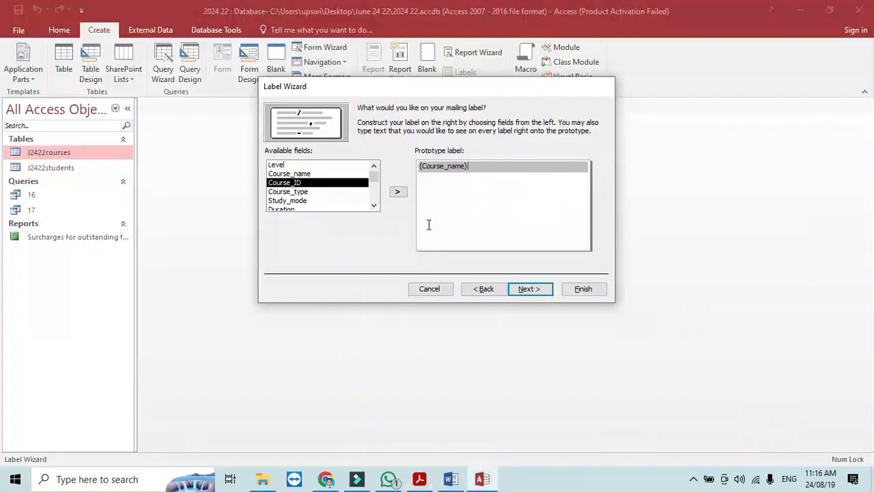
key(Return)
Step: Build the prototype label's second line as Course_type and Start_date separated by a hyphen, checking the sample label in the exam PDF
key(alt+Tab)
key(alt+Tab)
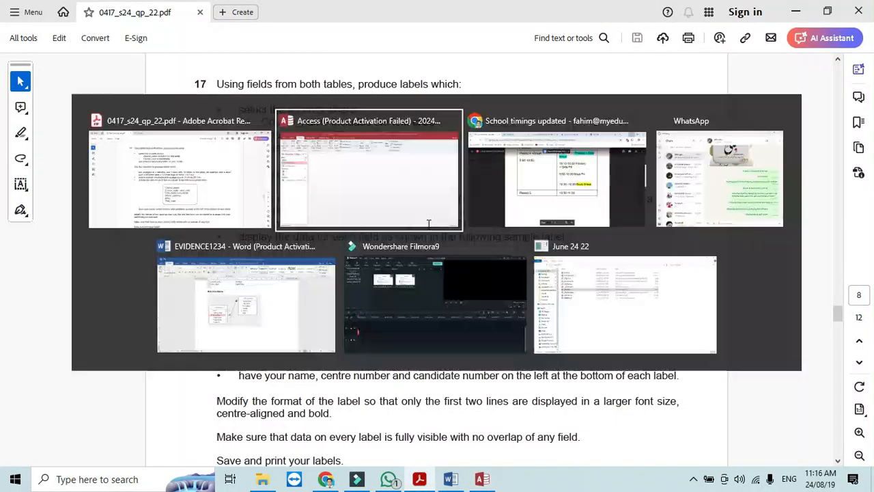
click(301, 192)
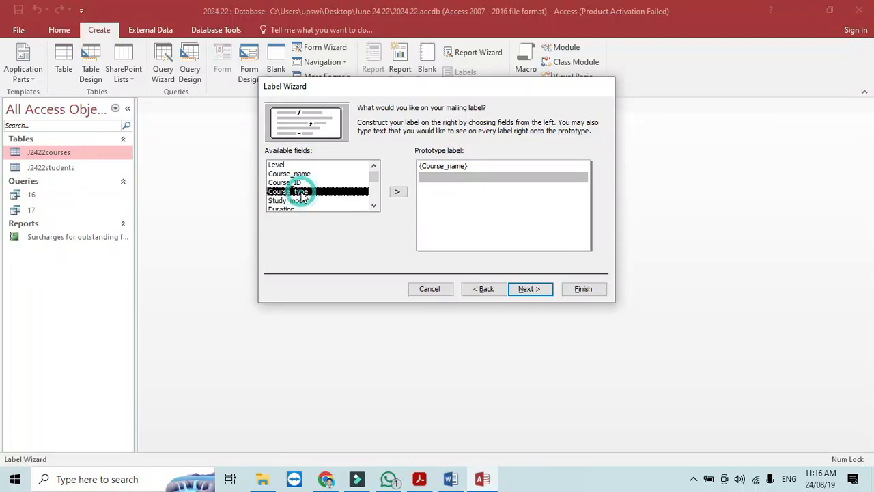
click(397, 194)
key(alt+Tab)
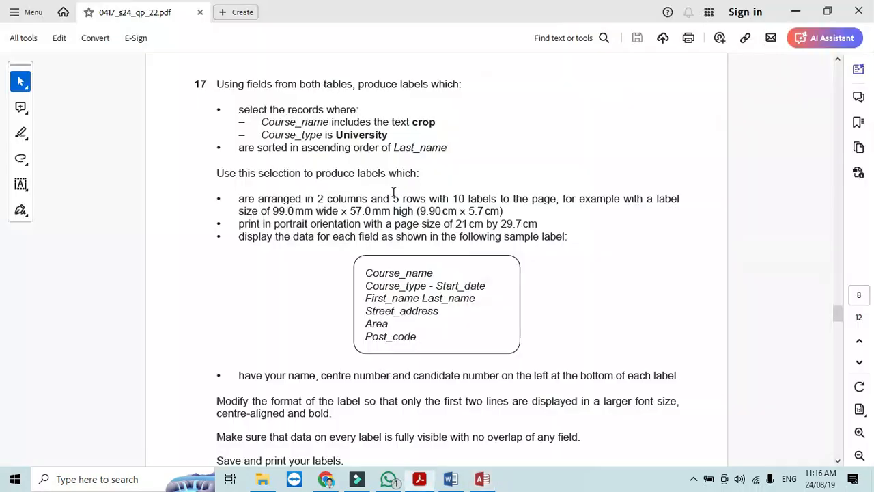
key(alt+Tab)
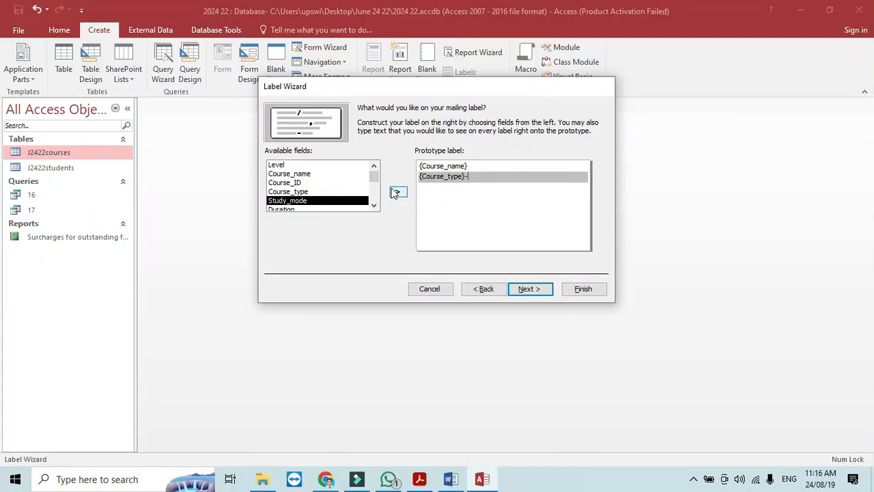
key(alt+Tab)
key(alt+Tab)
click(373, 206)
click(373, 206)
click(374, 206)
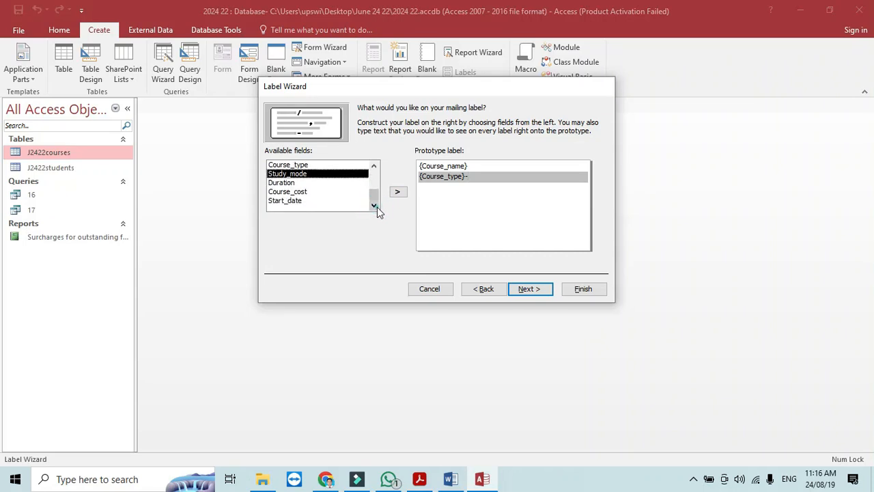
click(309, 200)
click(396, 191)
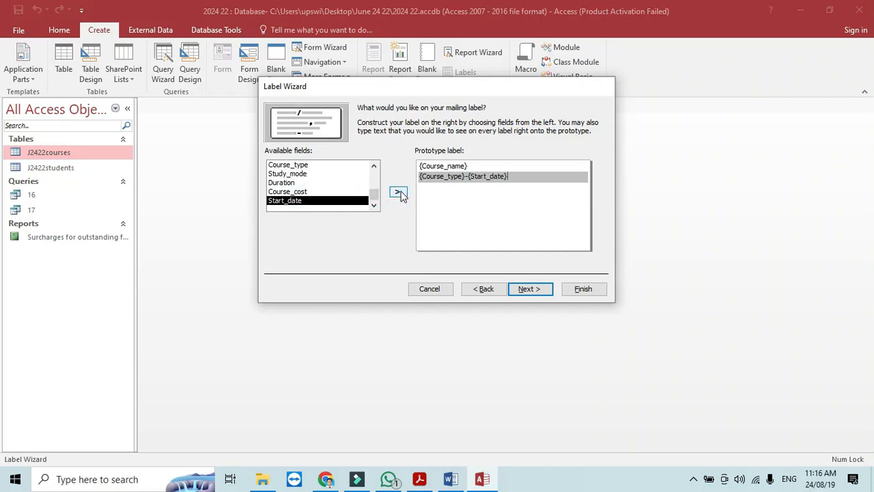
Step: Check the third line in the exam PDF, look for its name fields among the available fields in Access, and cancel the Label Wizard
key(alt+Tab)
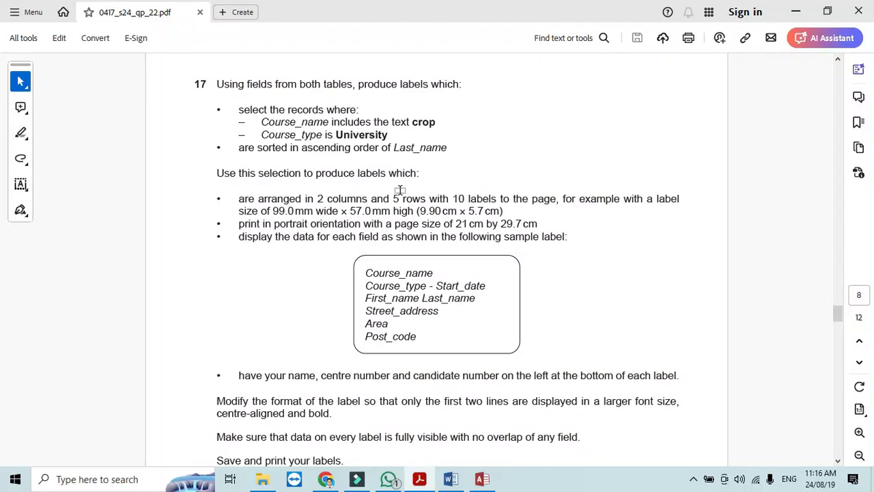
key(alt+Tab)
click(374, 165)
click(374, 165)
click(373, 165)
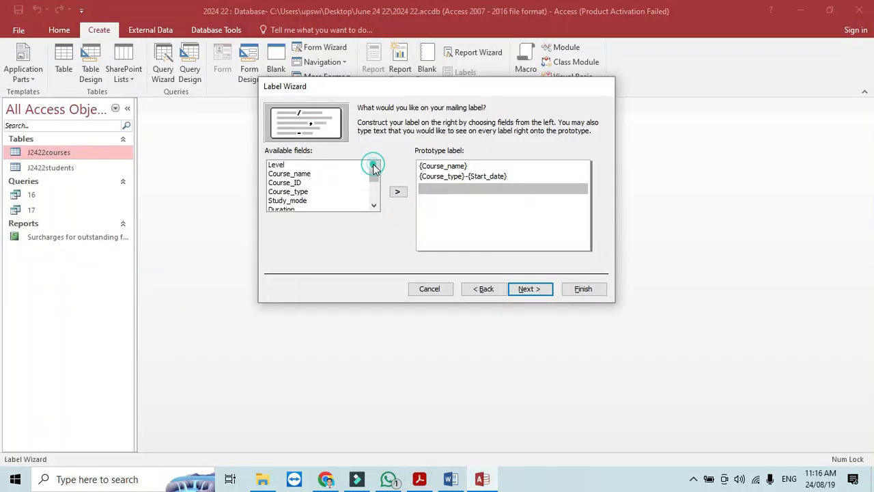
drag(374, 183, 383, 211)
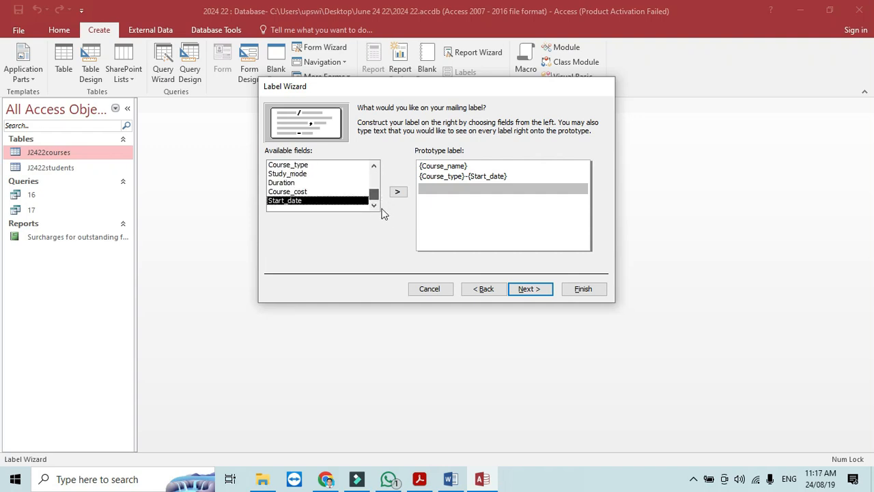
click(436, 291)
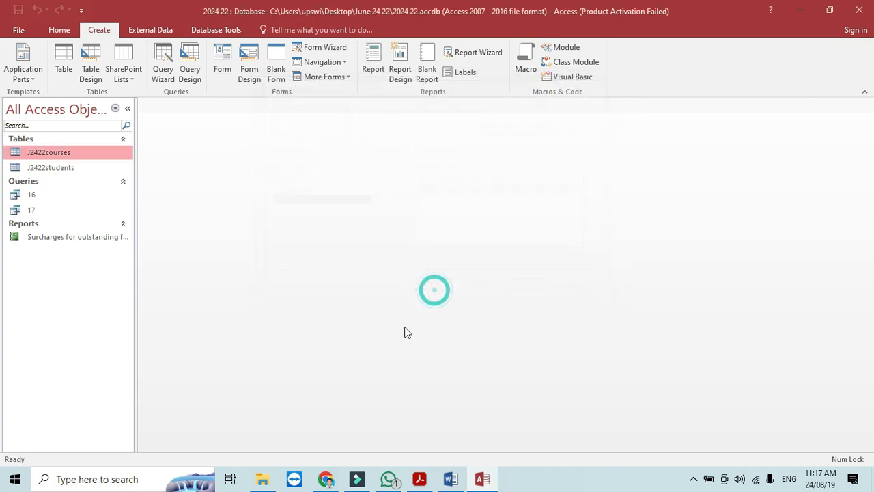
Step: Restart the Label Wizard from query 17, accepting the Avery L7173 label size and the Arial 8 Light text format
click(32, 214)
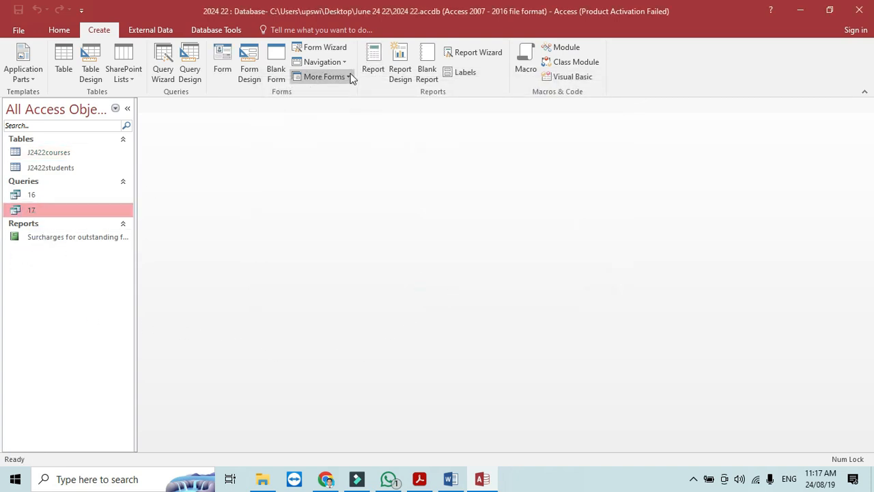
click(467, 74)
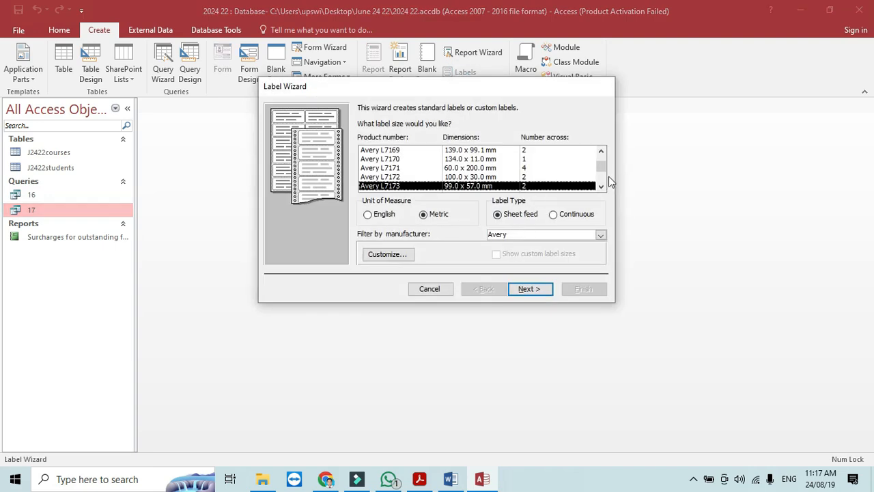
click(529, 288)
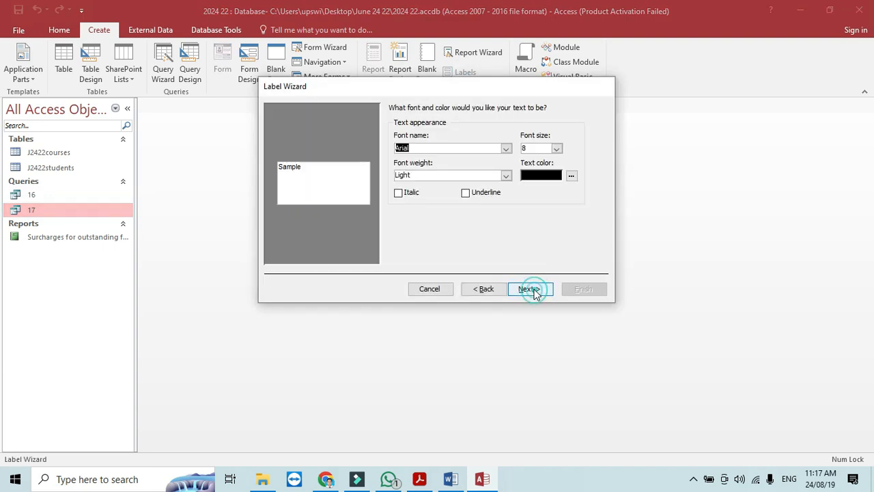
click(539, 290)
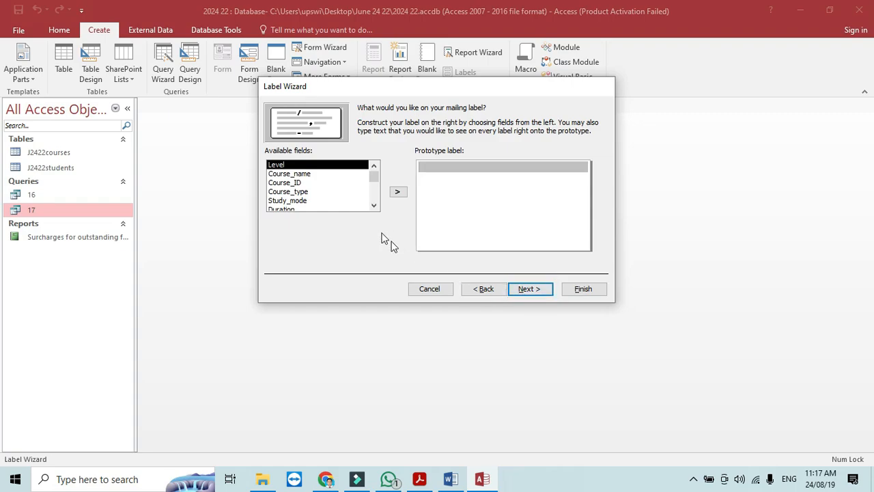
Step: Place Course_name on the prototype label's first line in Access, checking the sample label in the exam PDF
key(alt+Tab)
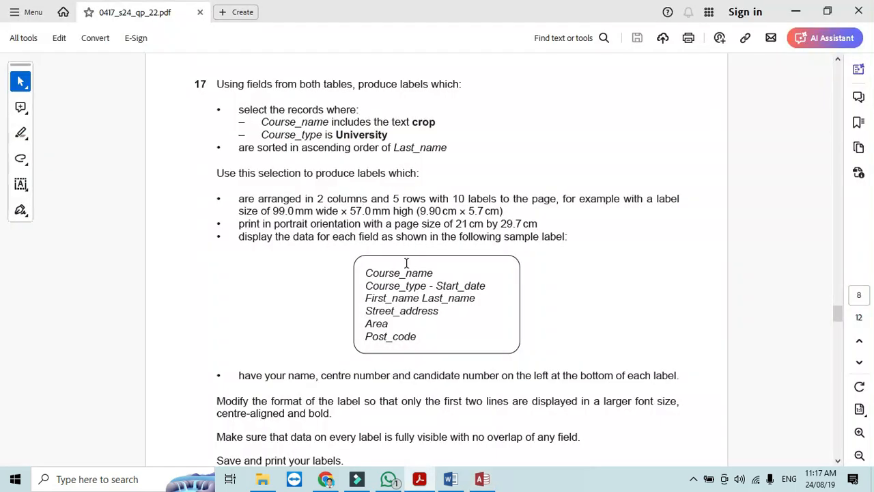
key(alt+Tab)
click(303, 174)
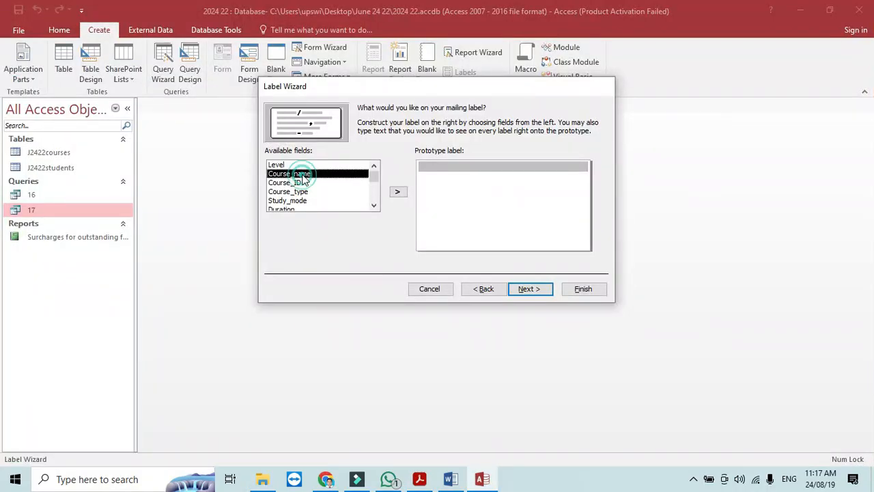
click(398, 193)
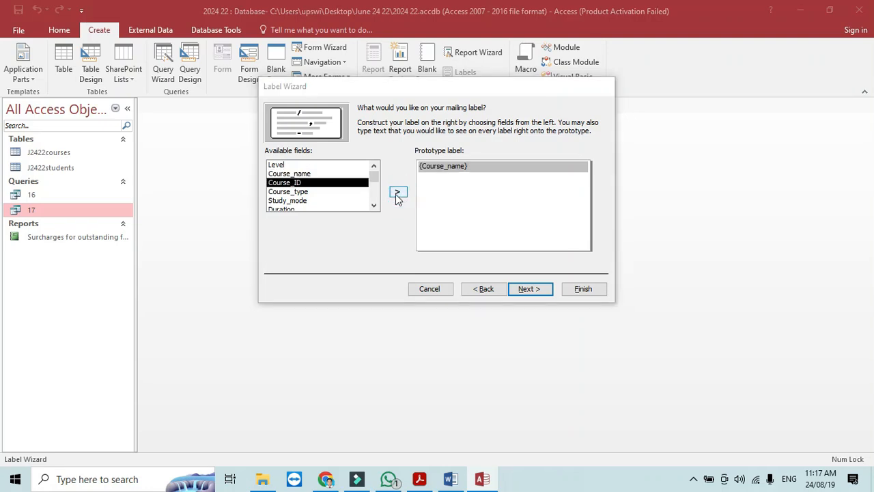
key(alt+Tab)
key(alt+Tab)
click(316, 192)
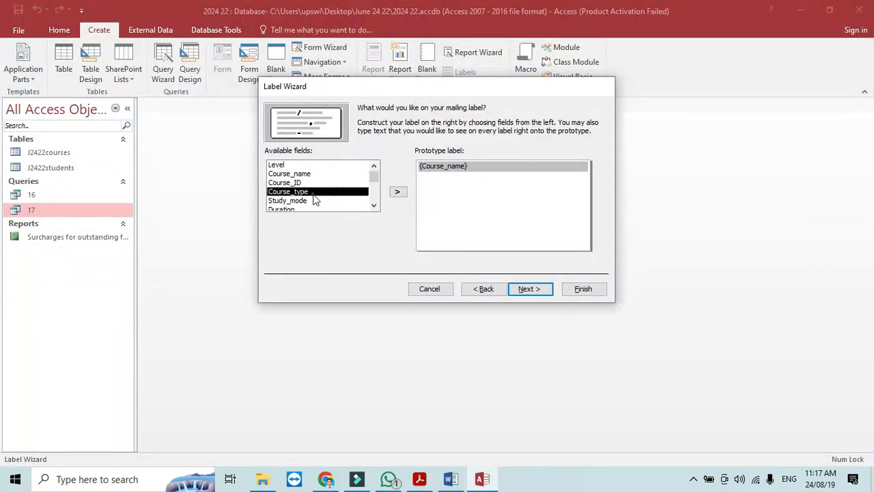
click(397, 191)
key(BackSpace)
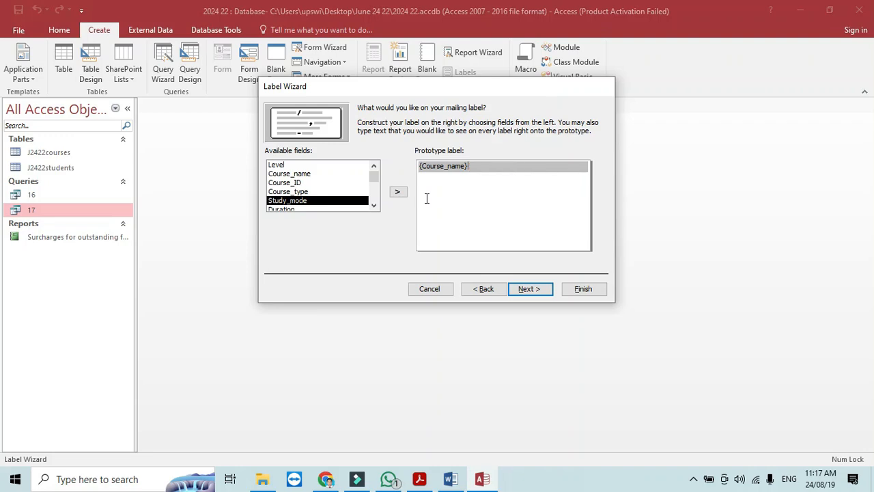
Step: Build the prototype's second line as Course_type and Start_date joined by a hyphen, checking the exam PDF's sample label
key(Return)
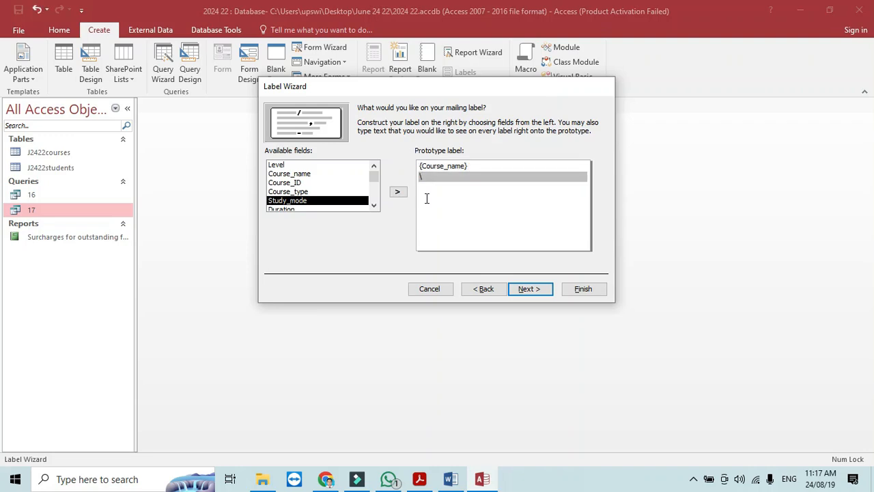
click(397, 192)
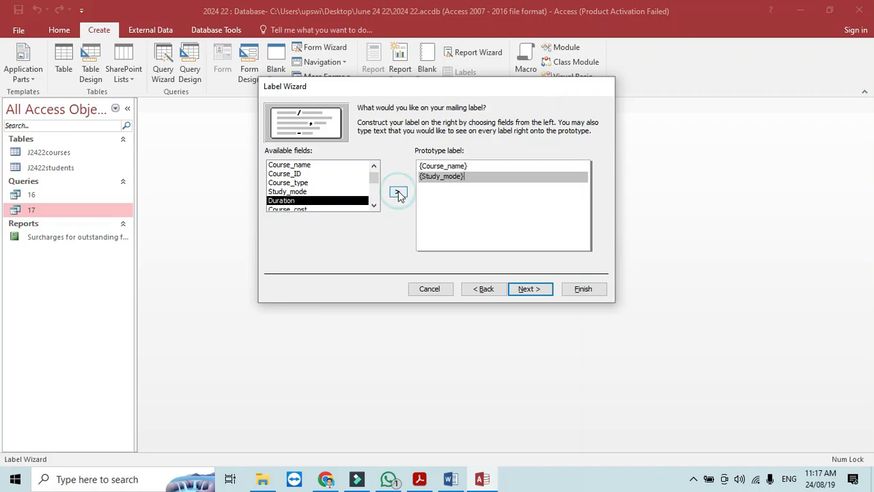
key(BackSpace)
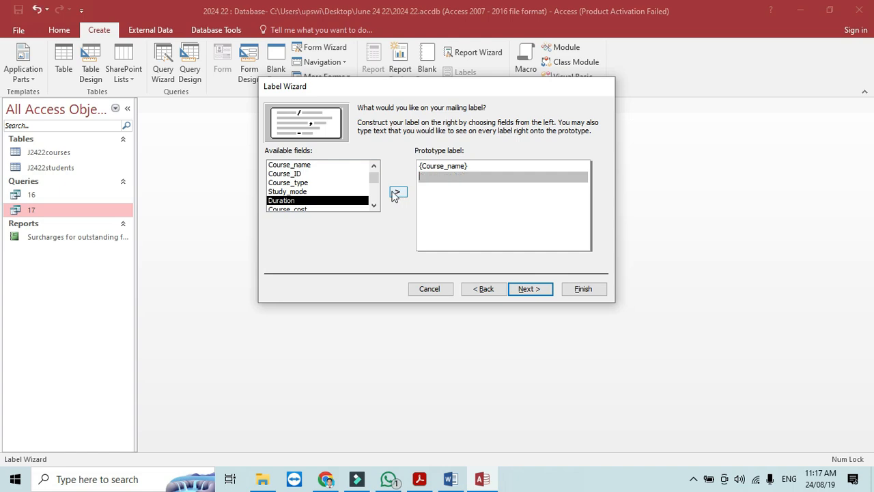
click(307, 183)
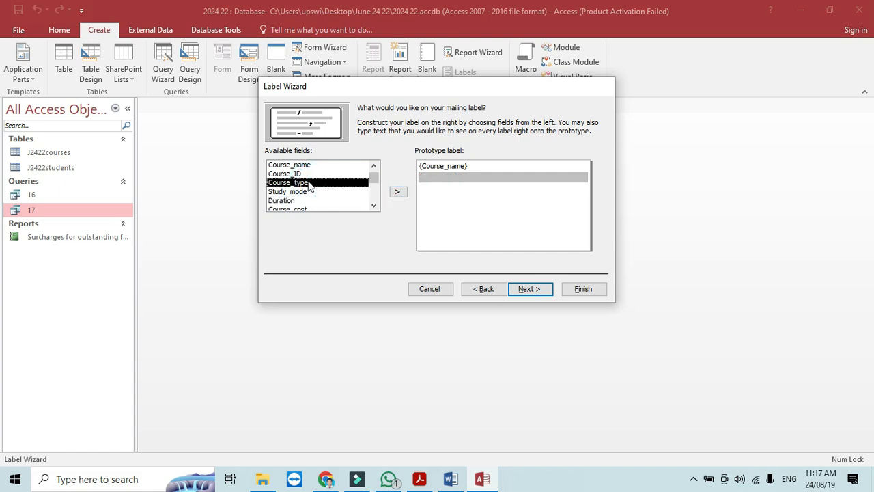
click(397, 192)
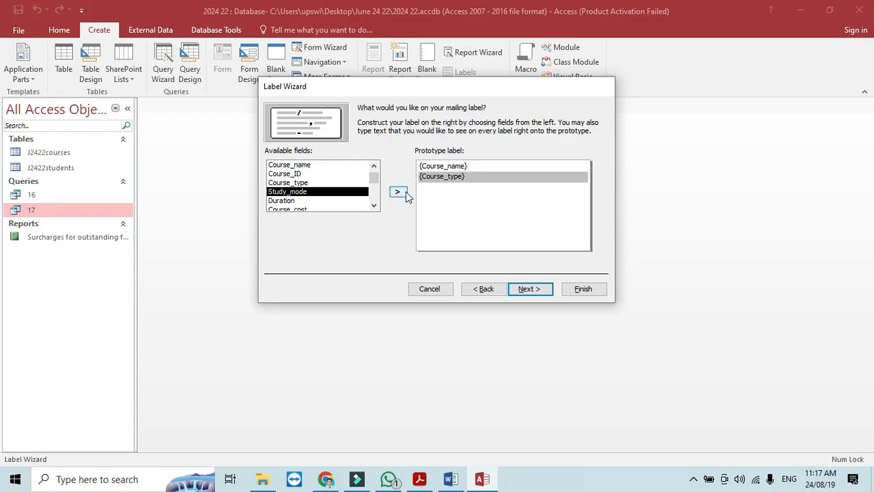
key(alt+Tab)
key(alt+Tab)
click(373, 207)
click(374, 206)
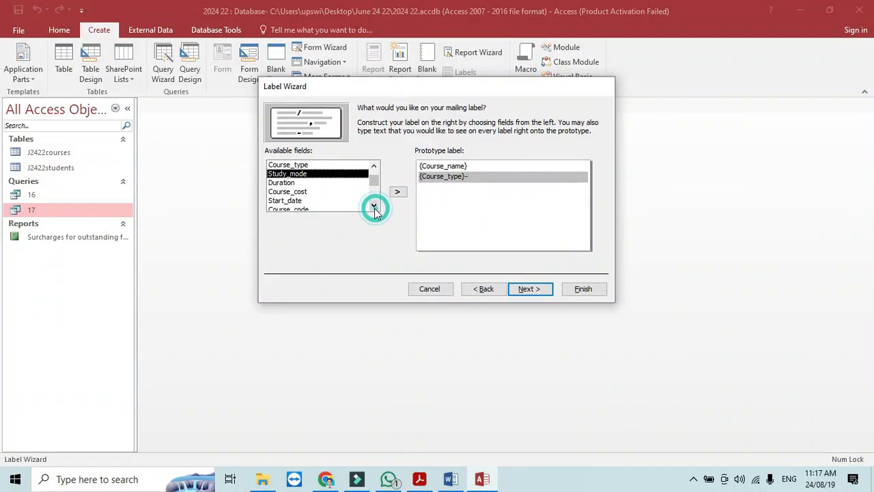
click(335, 201)
click(398, 194)
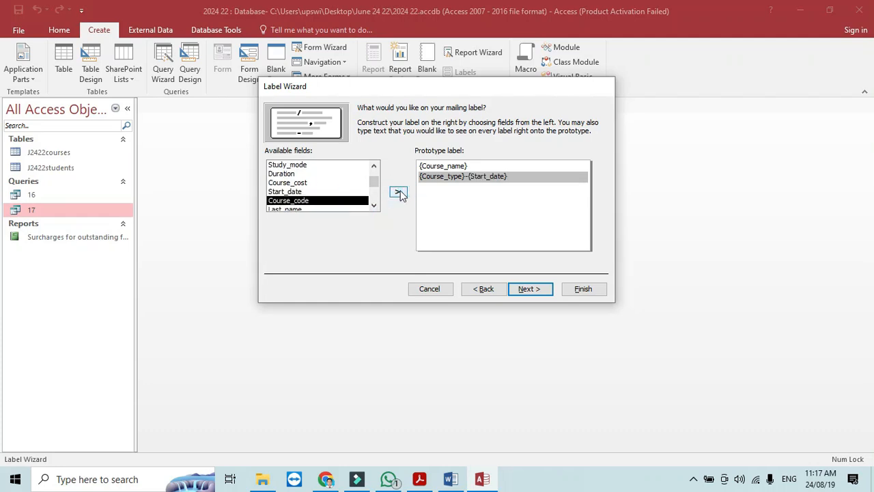
Step: Build the prototype's third line as First_name and Last_name separated by a space, following the sample label in the exam PDF
key(alt+Tab)
key(alt+Tab)
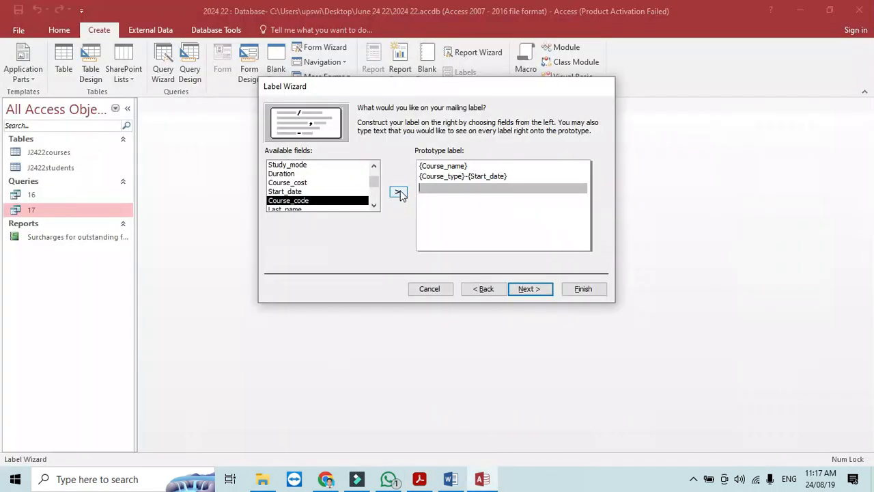
click(374, 205)
click(373, 205)
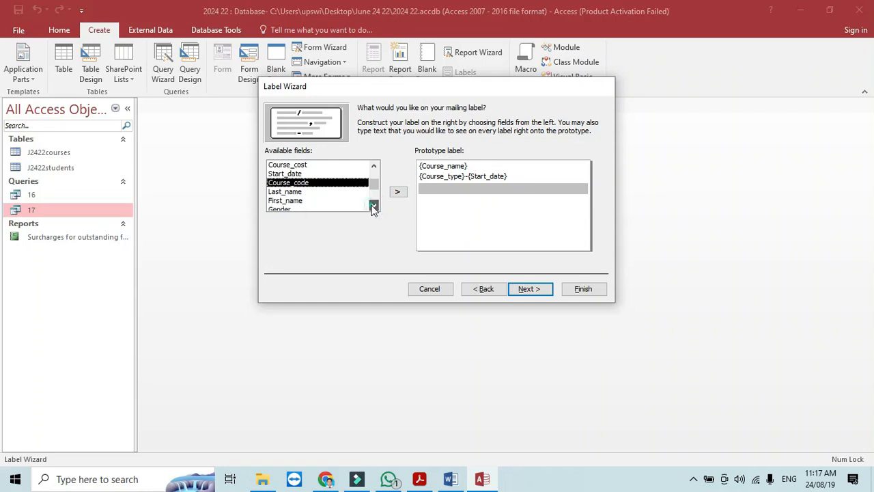
click(309, 200)
click(397, 192)
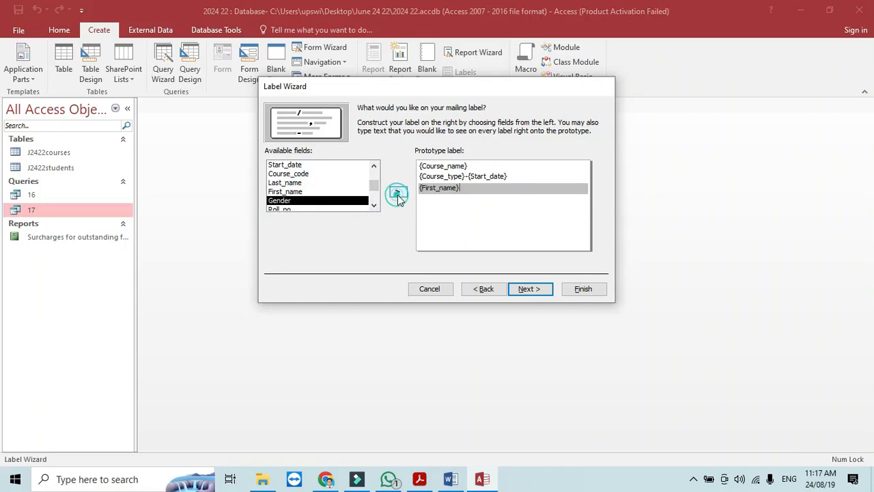
click(300, 191)
click(304, 183)
click(397, 192)
key(alt+Tab)
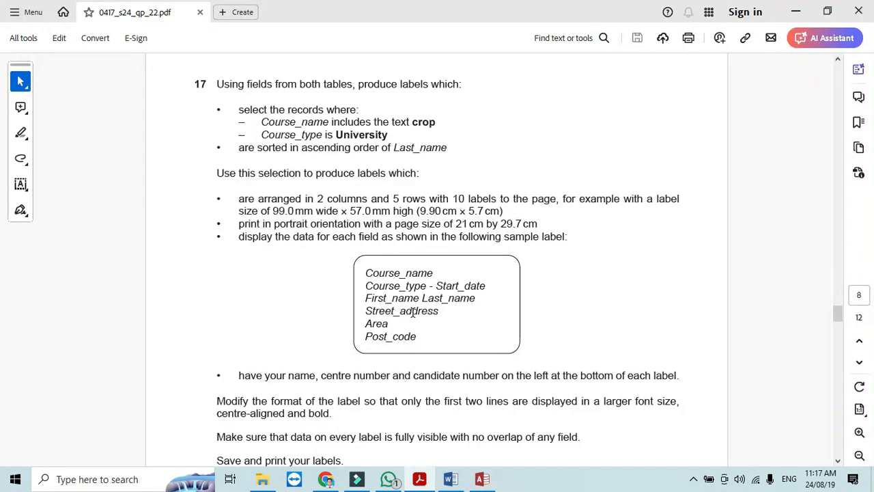
key(alt+Tab)
click(374, 206)
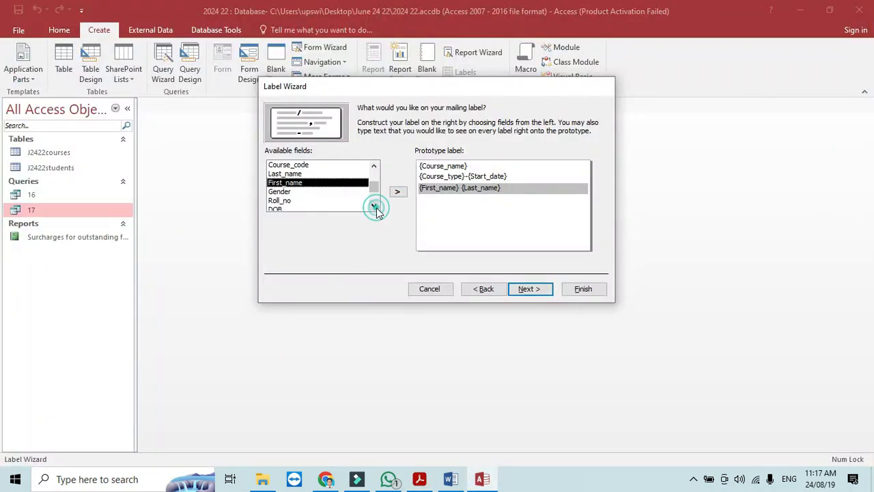
key(Return)
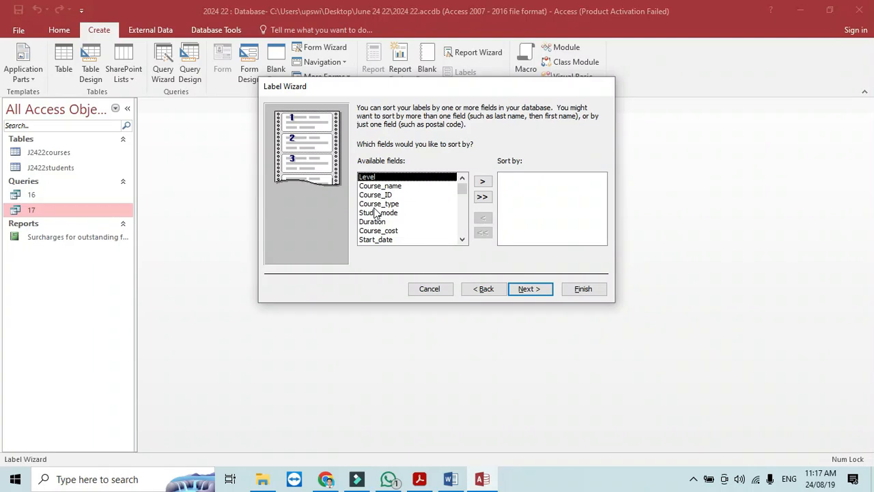
click(478, 284)
Step: Start a fourth line below the name fields on the prototype label and place Street_address on it
click(501, 188)
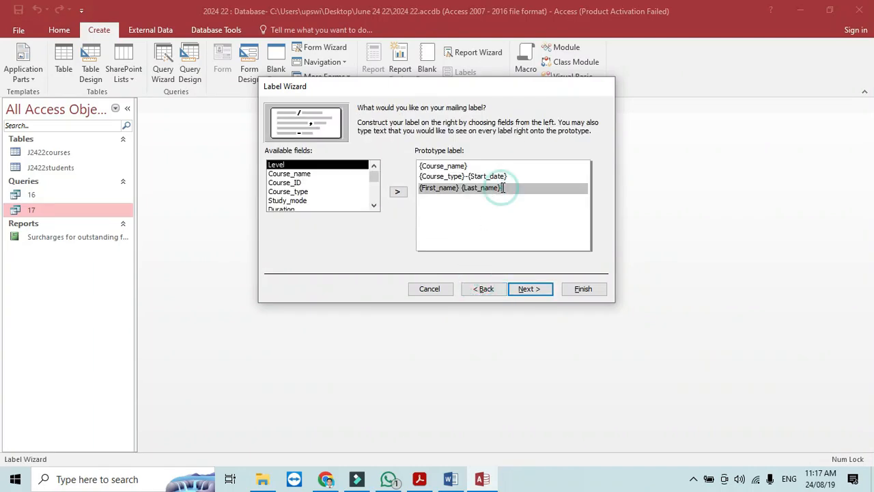
key(Return)
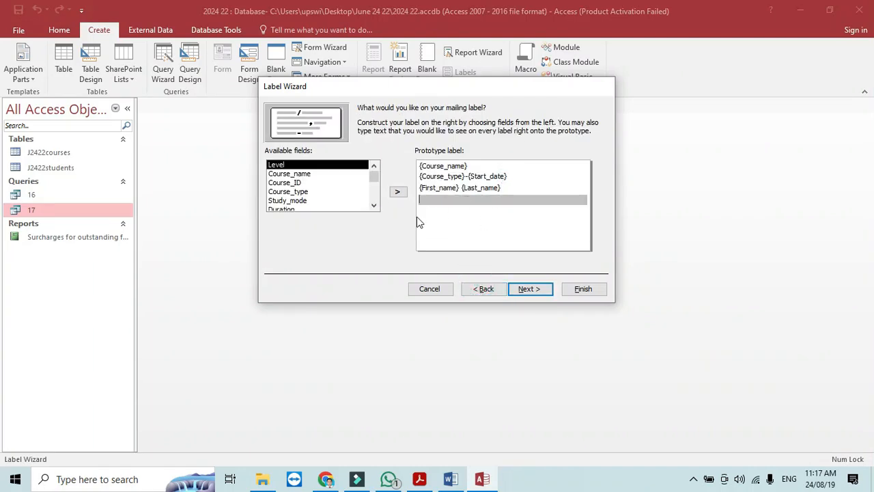
click(374, 206)
click(374, 206)
click(374, 206)
click(375, 207)
click(375, 206)
click(374, 207)
click(374, 206)
click(374, 206)
click(374, 206)
click(374, 206)
click(374, 206)
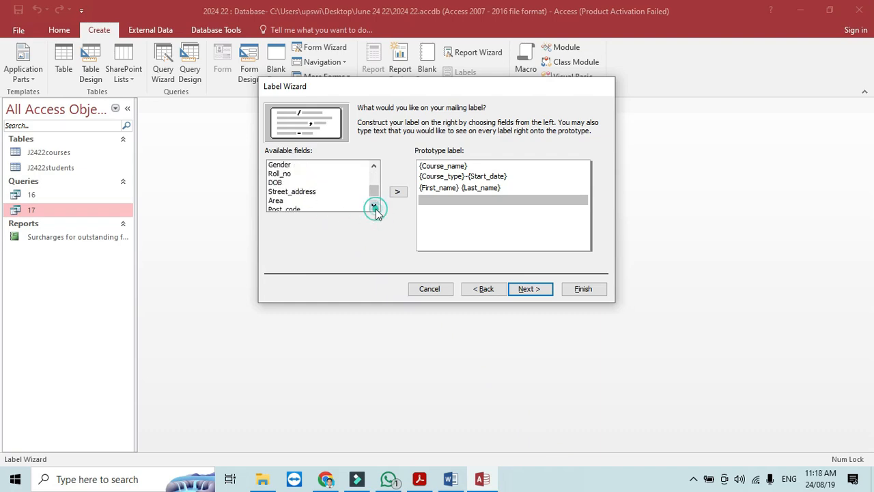
click(303, 192)
click(397, 191)
Step: Place Area on the prototype's fifth line and Post_code on its sixth, checking the sample label in the exam PDF
key(alt+Tab)
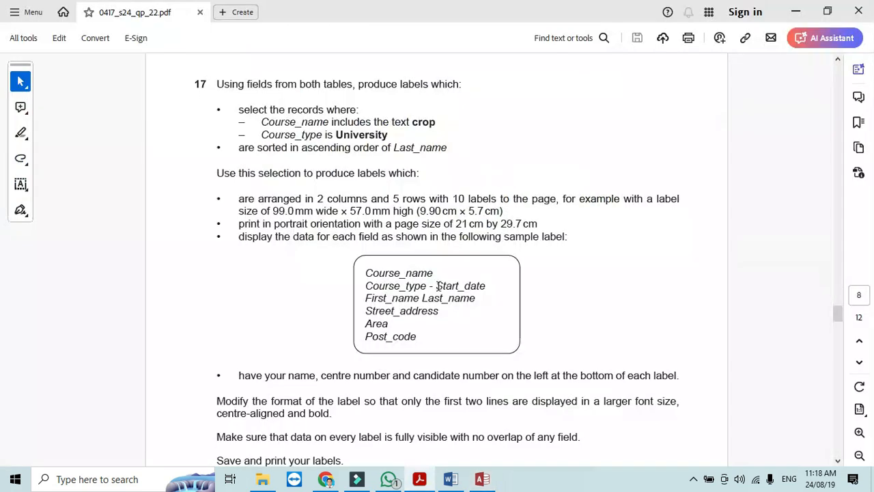
key(alt+Tab)
key(Return)
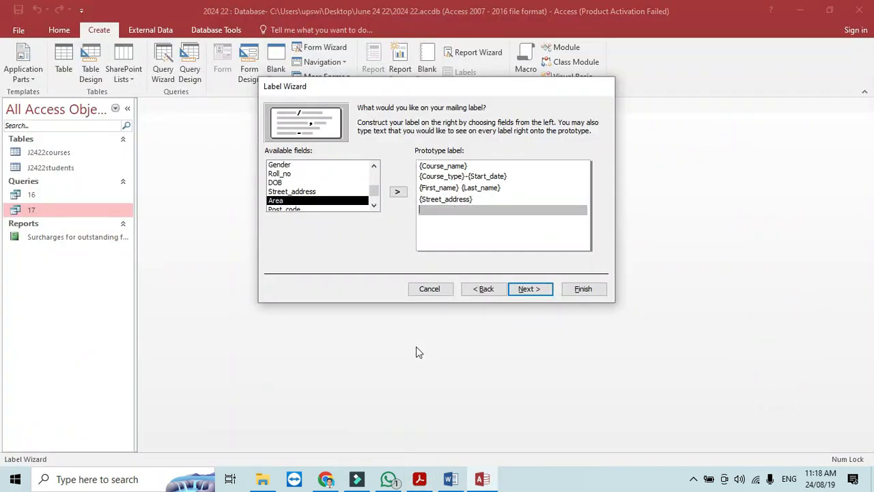
click(397, 191)
key(Return)
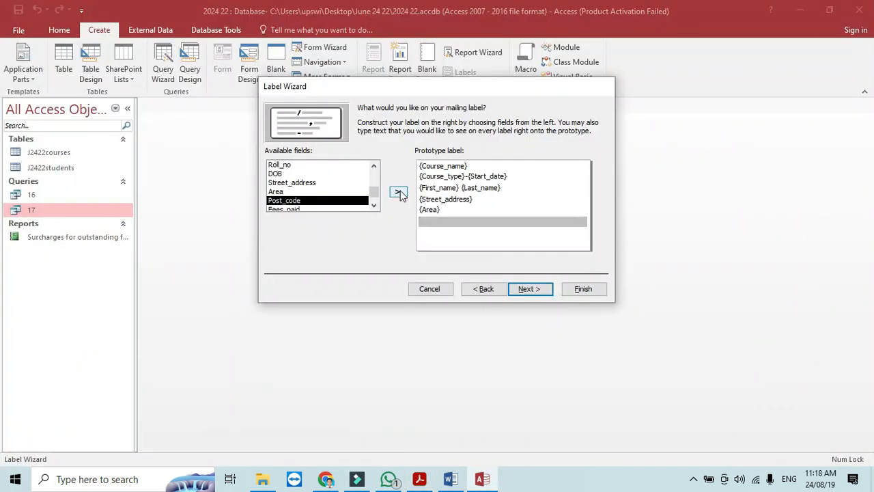
key(alt+Tab)
key(alt+Tab)
click(400, 194)
Step: Add no sort field in the wizard after checking the exam PDF, and finish the report as Labels 17, shown as printed
click(540, 289)
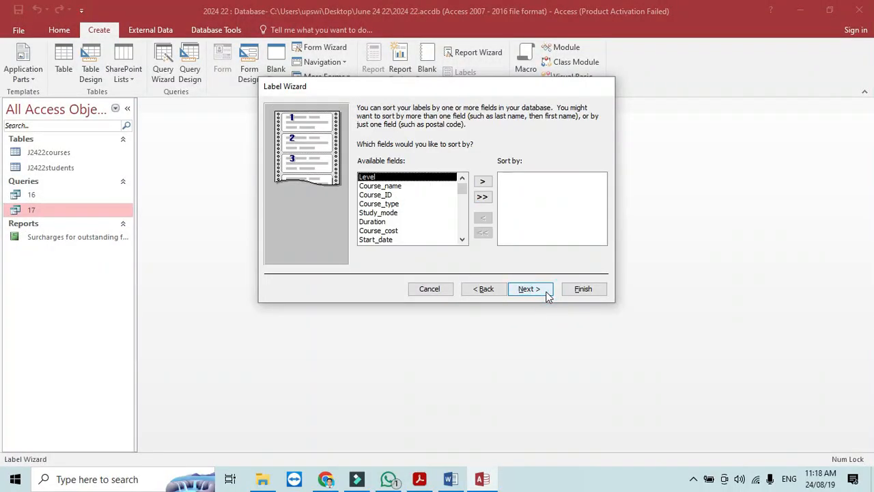
key(alt+Tab)
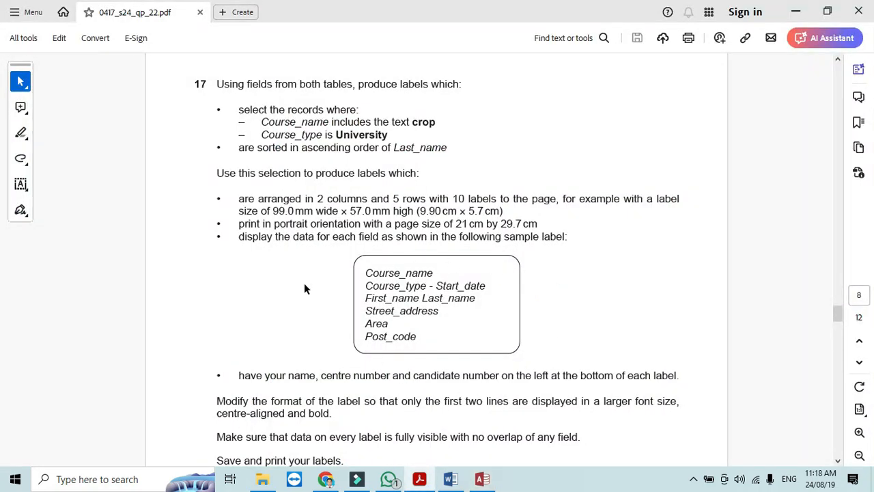
key(alt+Tab)
key(alt+Tab)
key(alt+Tab)
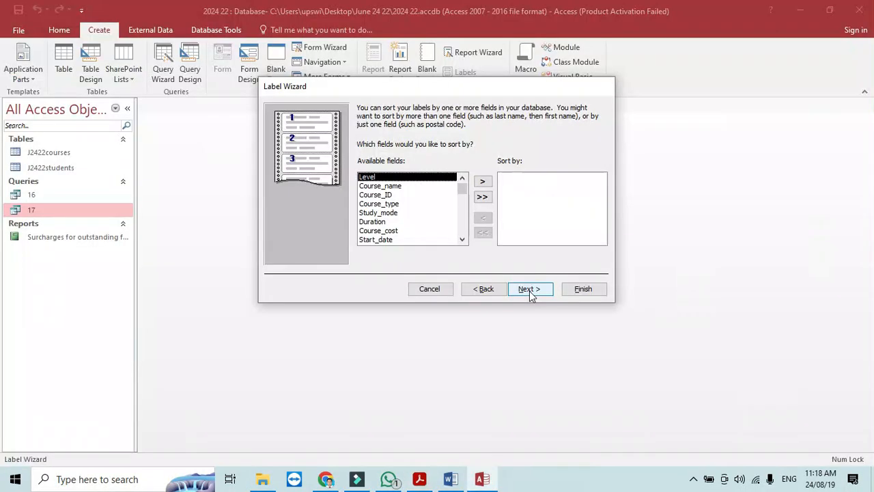
click(530, 289)
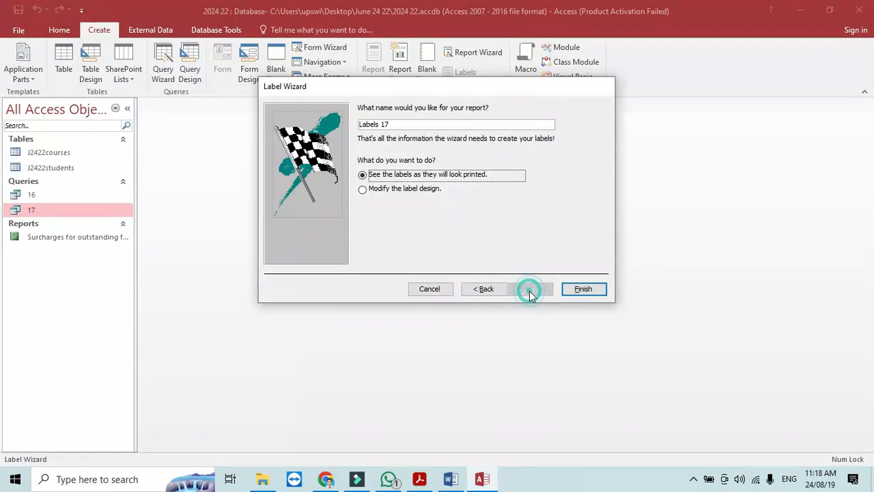
click(584, 289)
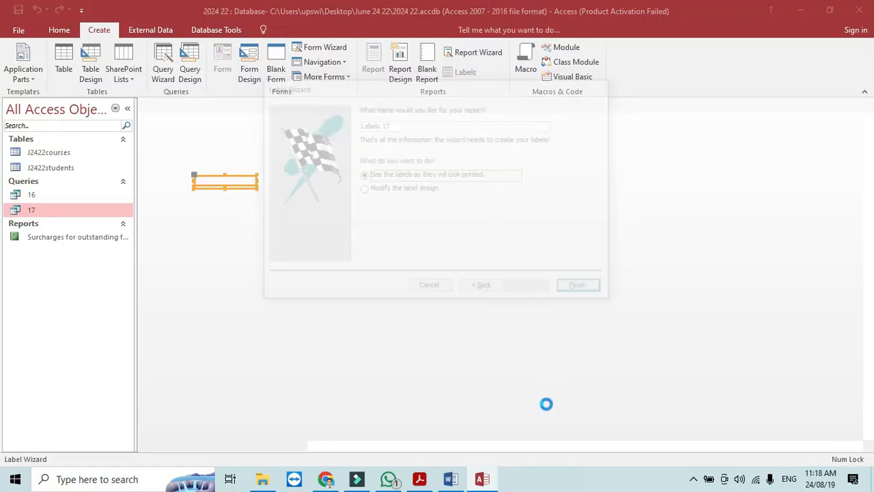
Step: Review the previewed labels against the remaining requirements in the exam PDF, and open the Labels 17 report in Design View
scroll(3, 205, down, 5)
scroll(2, 239, down, 8)
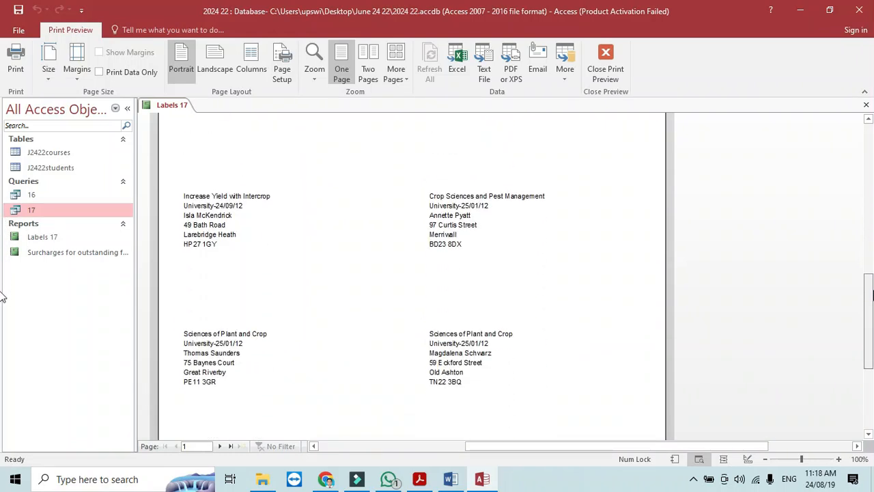
scroll(854, 204, up, 15)
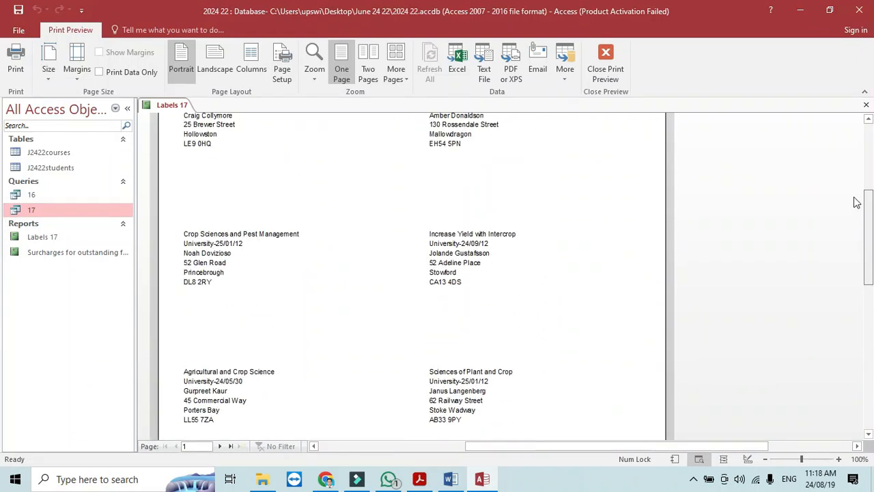
key(alt+Tab)
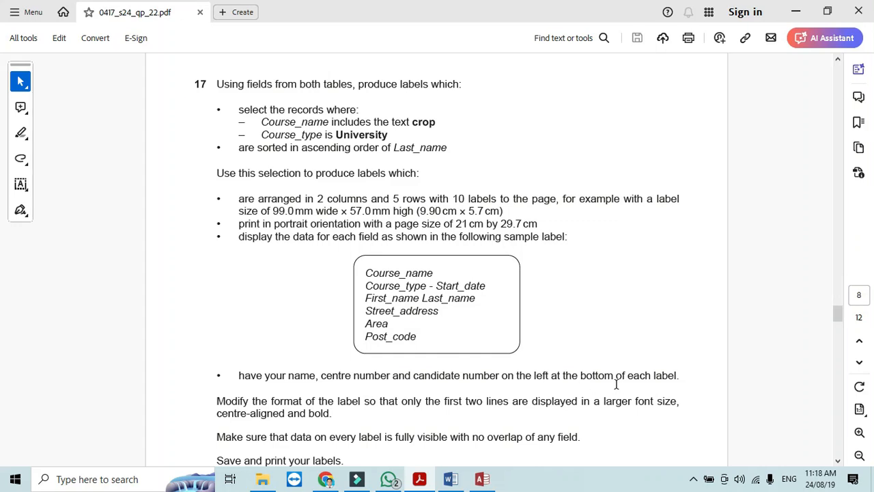
key(alt+Tab)
right_click(171, 107)
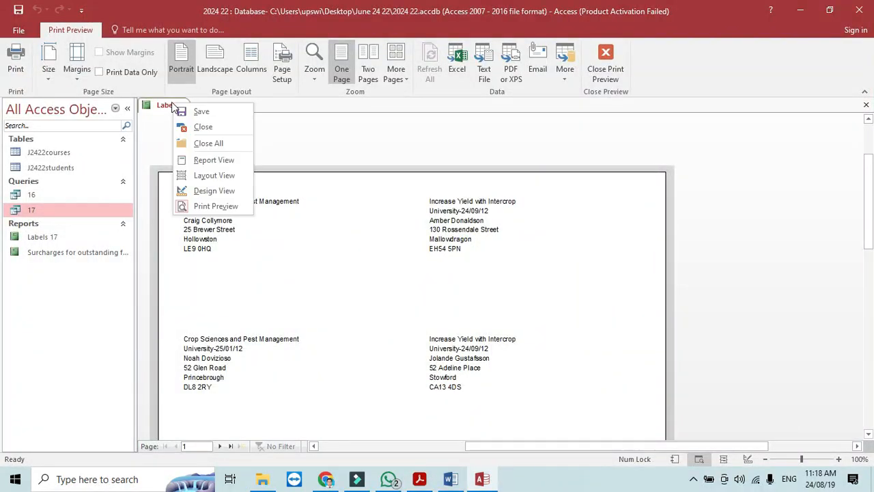
click(205, 191)
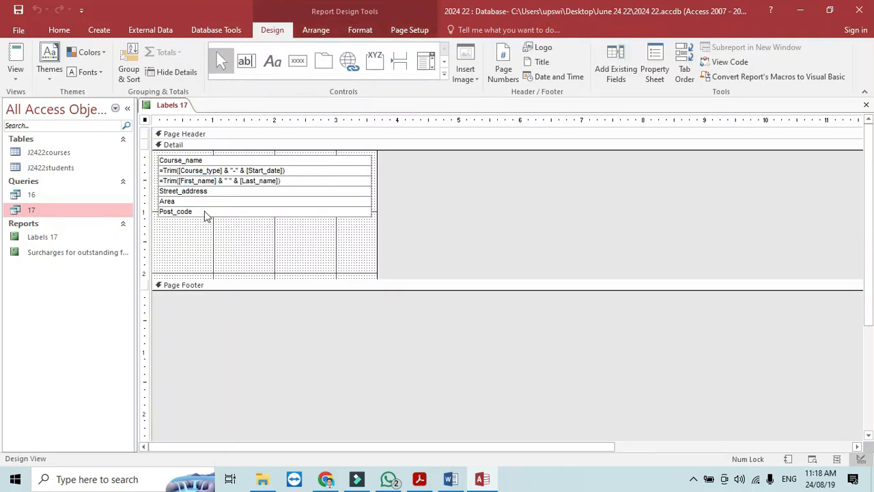
click(211, 212)
click(209, 229)
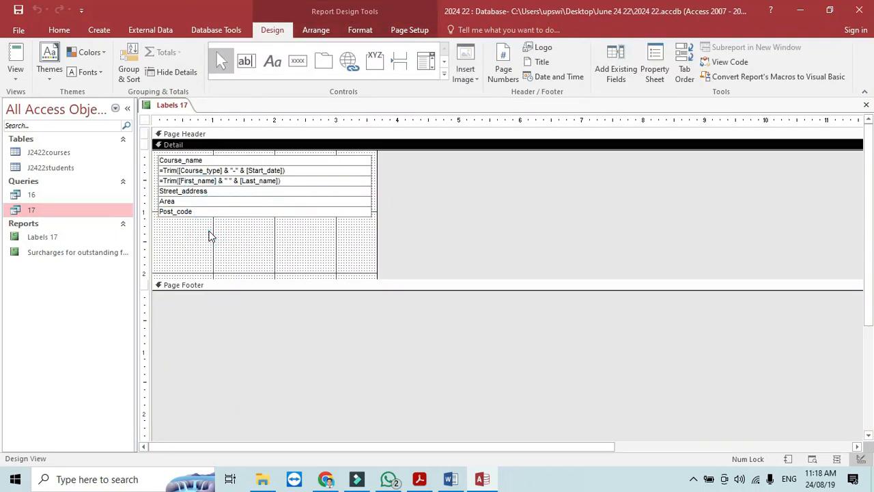
Step: Add a text label about 3.5 inches wide below Post_code containing the candidate's name, centre number and candidate number
click(270, 62)
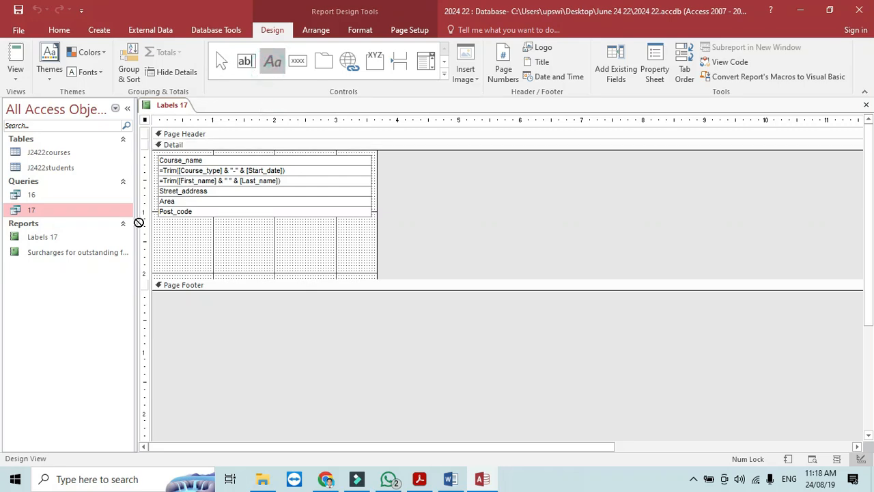
drag(159, 219, 373, 236)
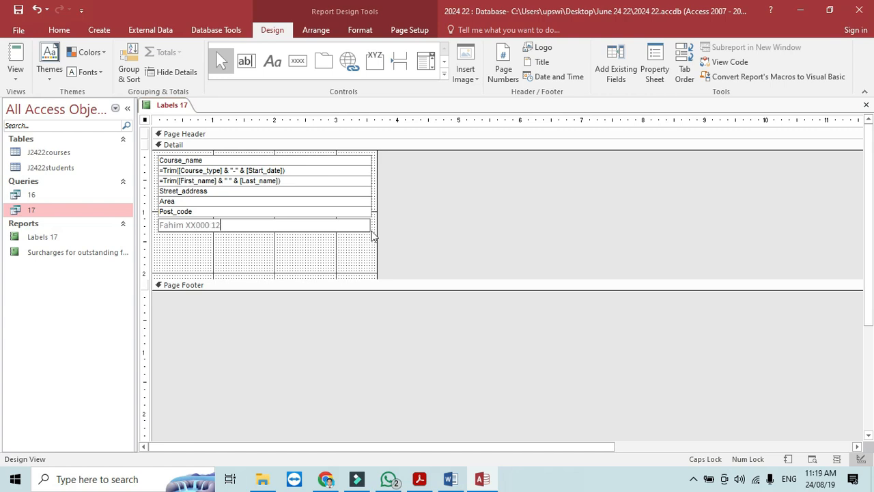
click(289, 255)
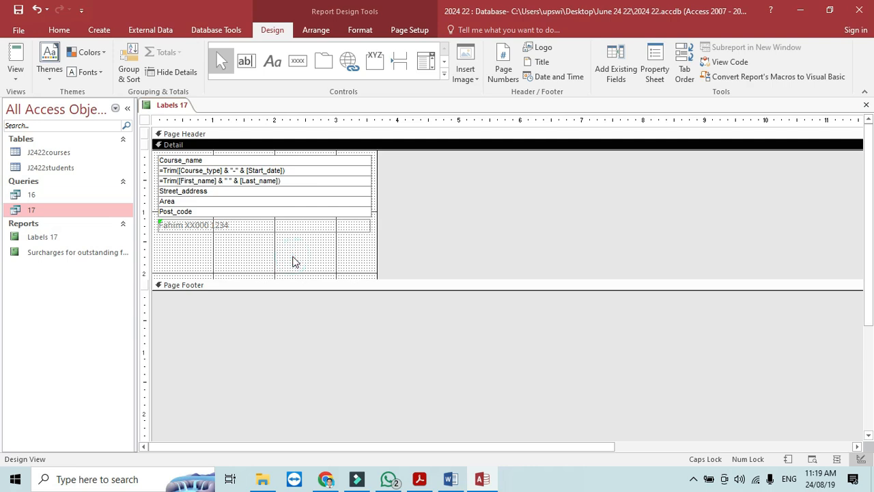
Step: Check the label formatting requirements in the exam PDF, and set the Course_name and Course_type–Start_date lines to font size 10
key(alt+Tab)
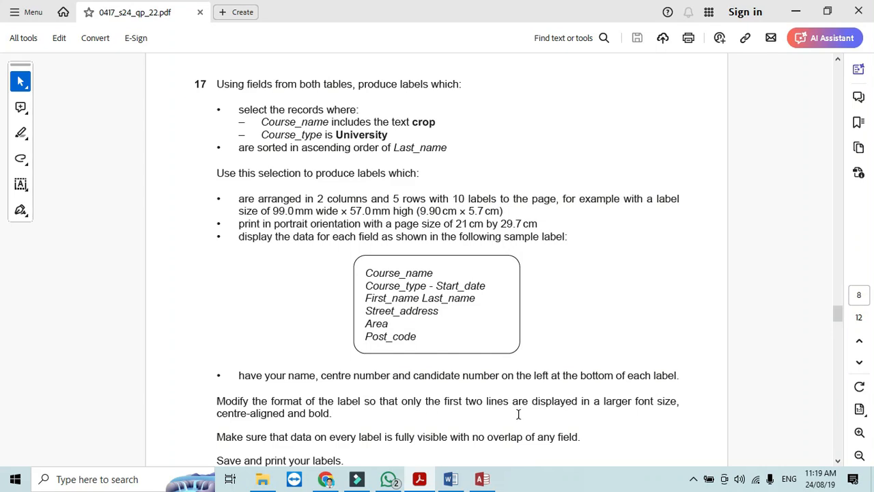
key(alt+Tab)
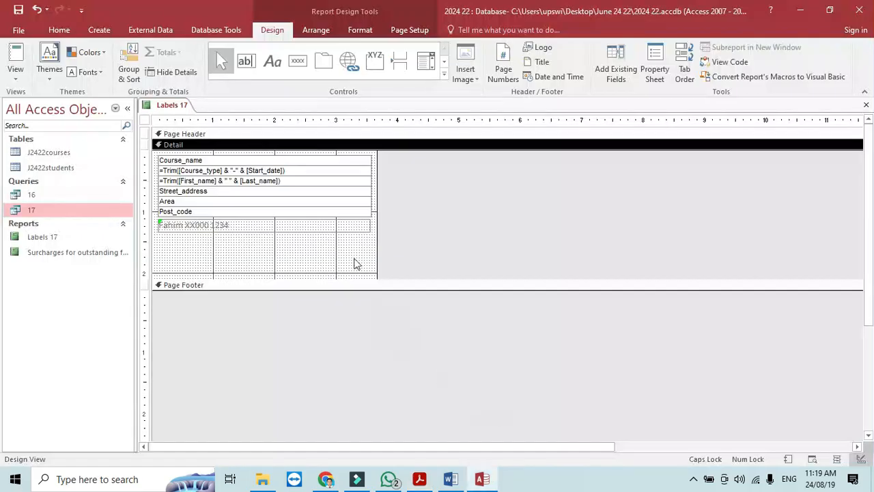
click(316, 165)
shift+click(312, 172)
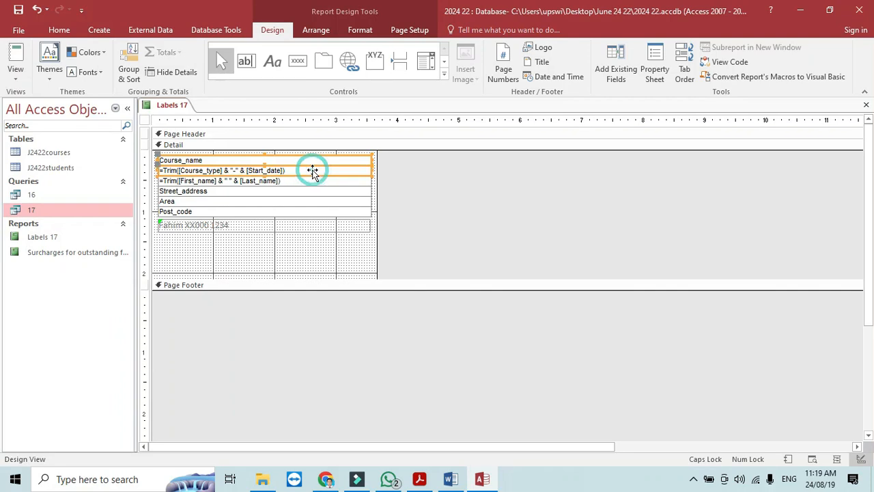
click(58, 30)
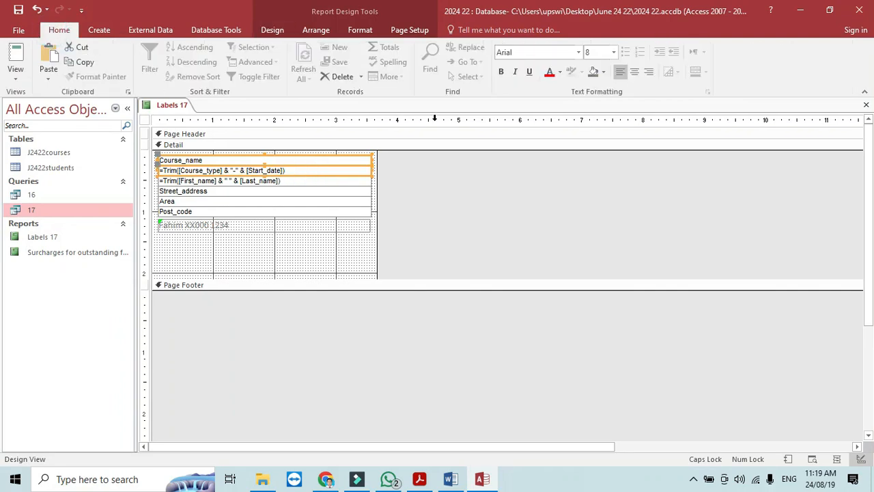
click(613, 53)
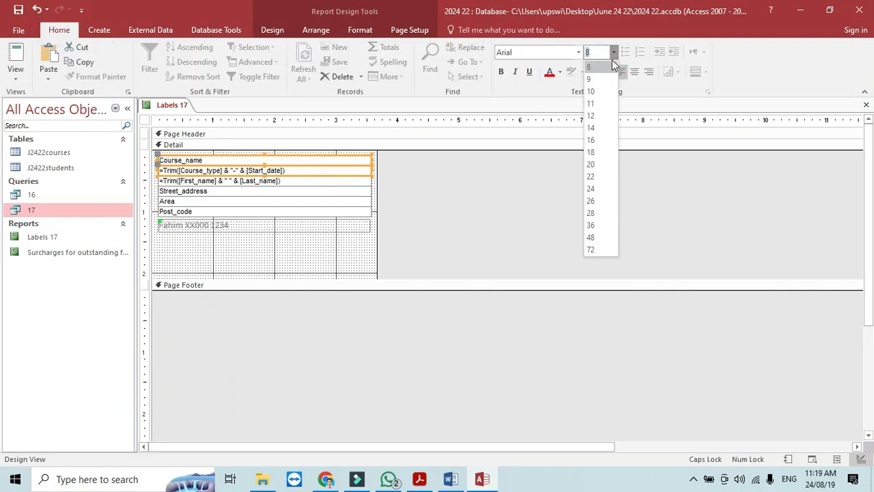
click(597, 91)
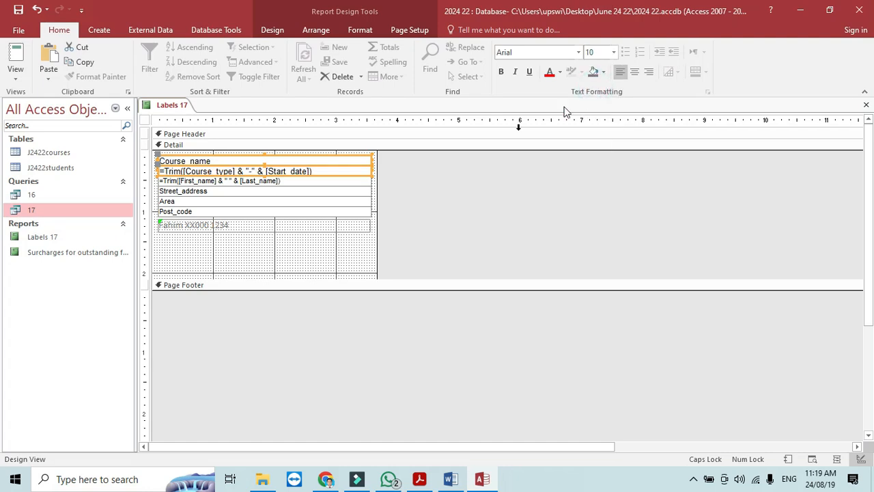
Step: Move the four lower field lines and the candidate details label down slightly to separate them from the first two lines
click(342, 249)
drag(319, 241, 325, 188)
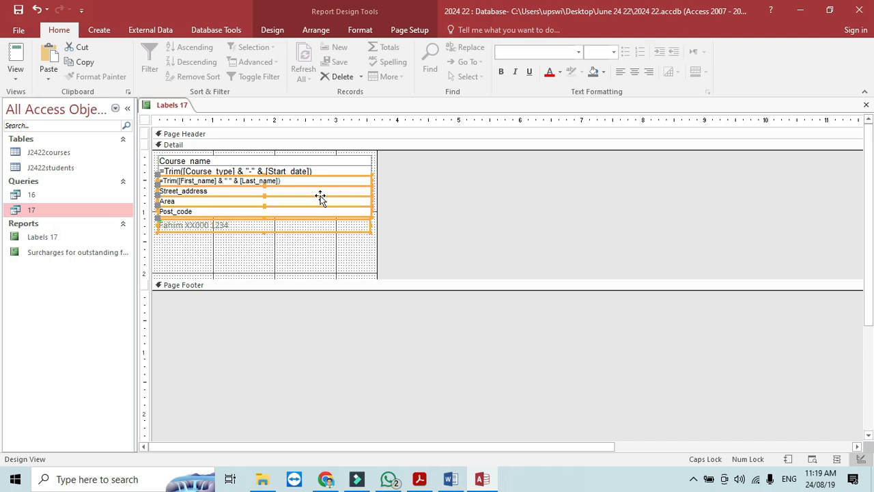
key(Down)
click(293, 249)
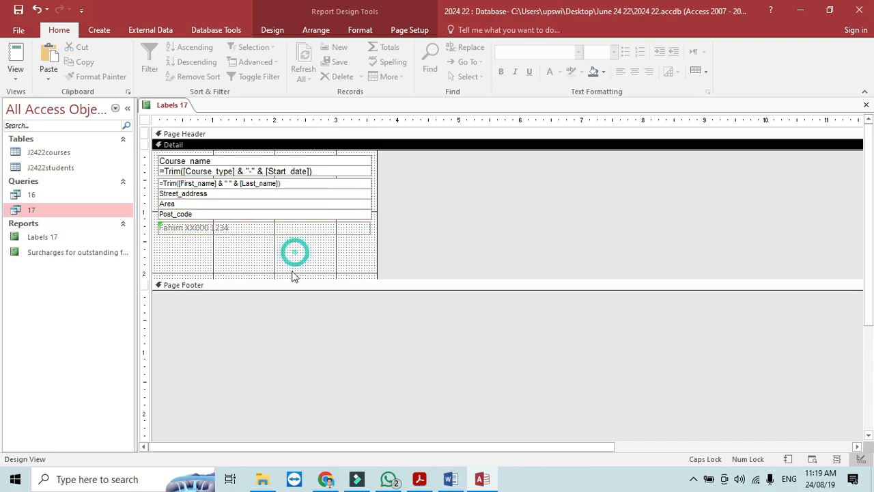
Step: Shorten the Detail section to just below the candidate details label, save the report and check the labels in Print Preview
drag(290, 279, 292, 239)
click(19, 10)
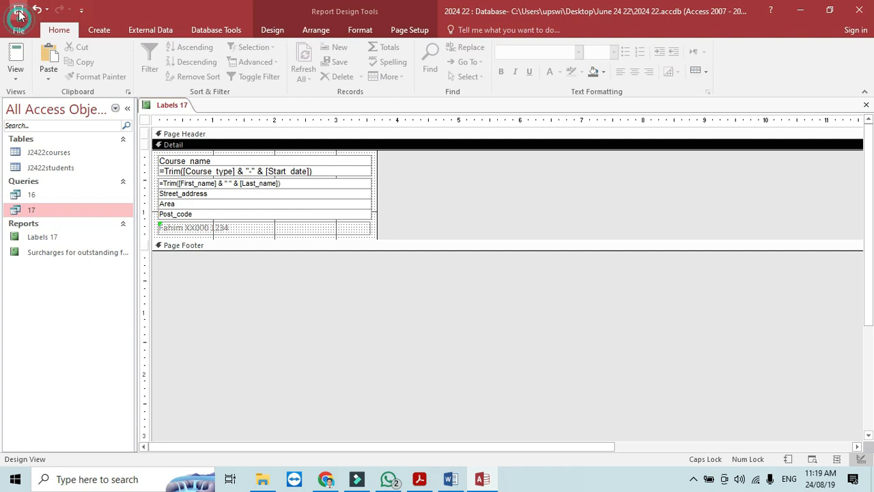
click(15, 58)
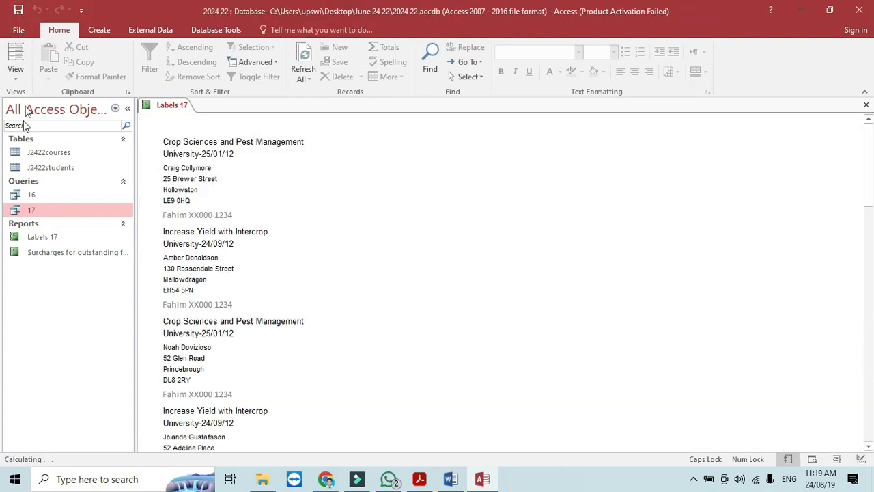
click(21, 80)
click(41, 123)
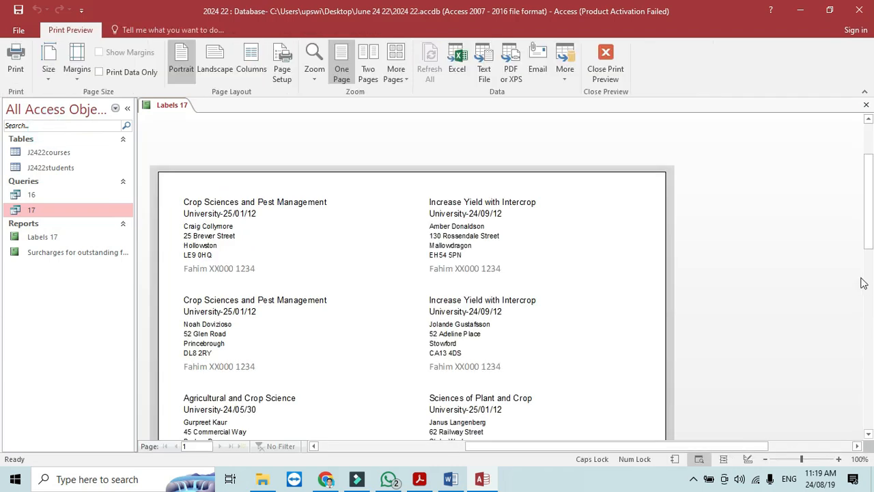
drag(867, 230, 872, 264)
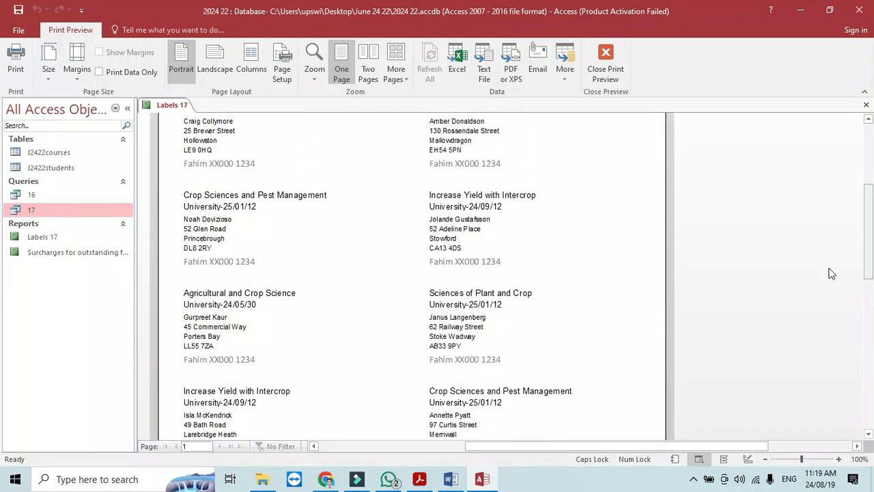
Step: Return to Design View, extend the Detail section to about 2.2 inches high and check the page layout in Print Preview
right_click(153, 105)
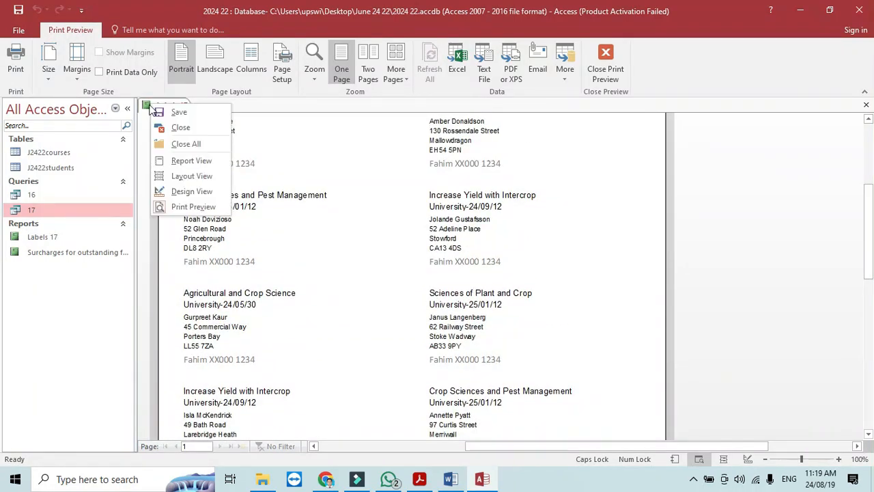
click(176, 192)
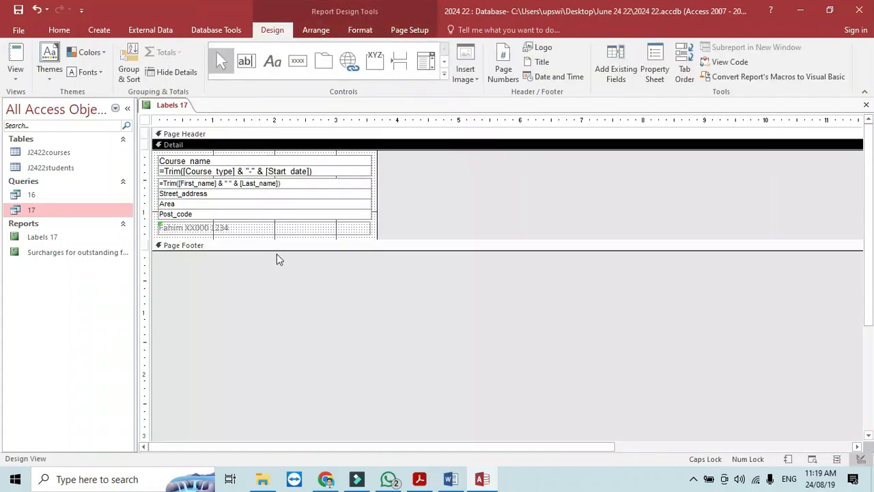
drag(275, 239, 275, 285)
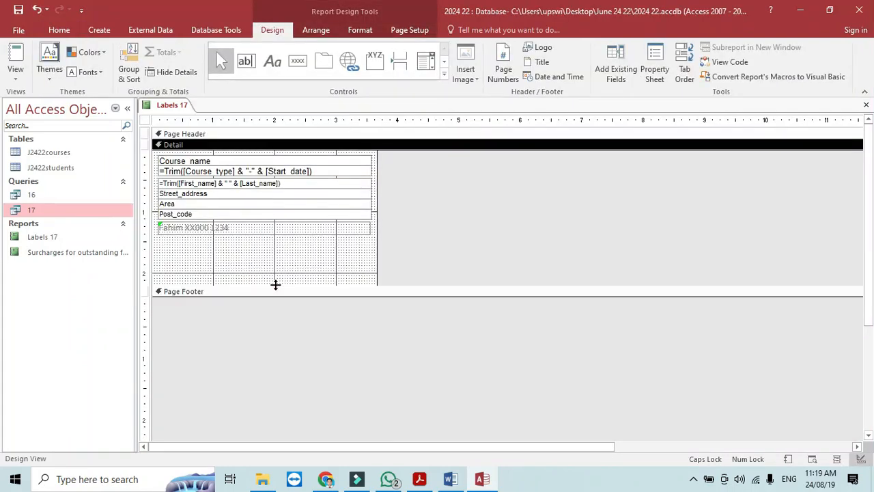
click(15, 75)
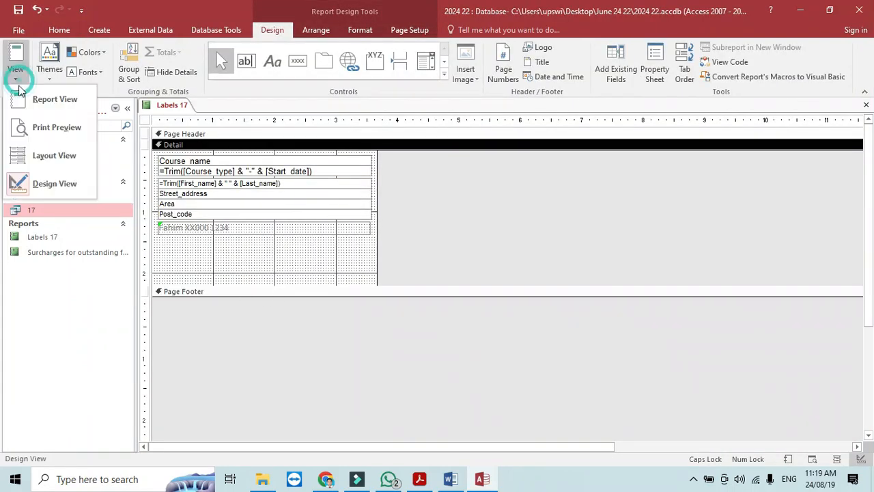
click(44, 126)
drag(867, 236, 873, 358)
Step: Return to Design View, reduce the Detail section to about 2 inches high and check the labels in Print Preview
right_click(157, 105)
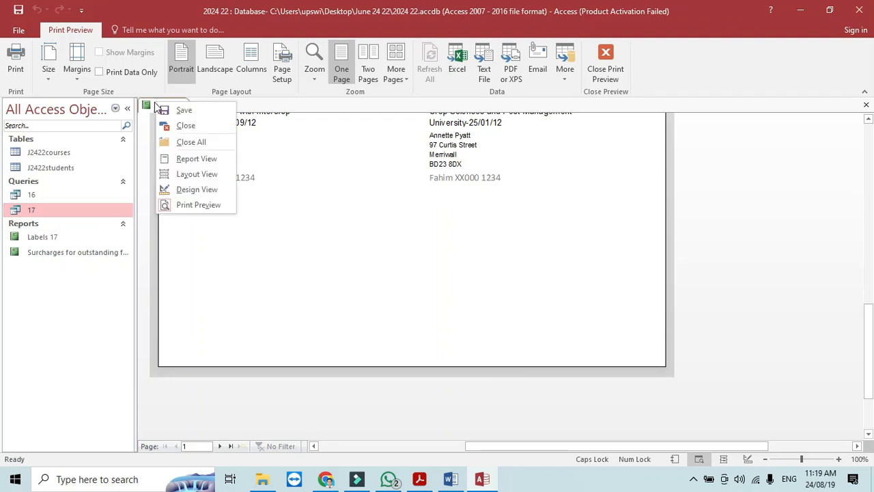
click(194, 189)
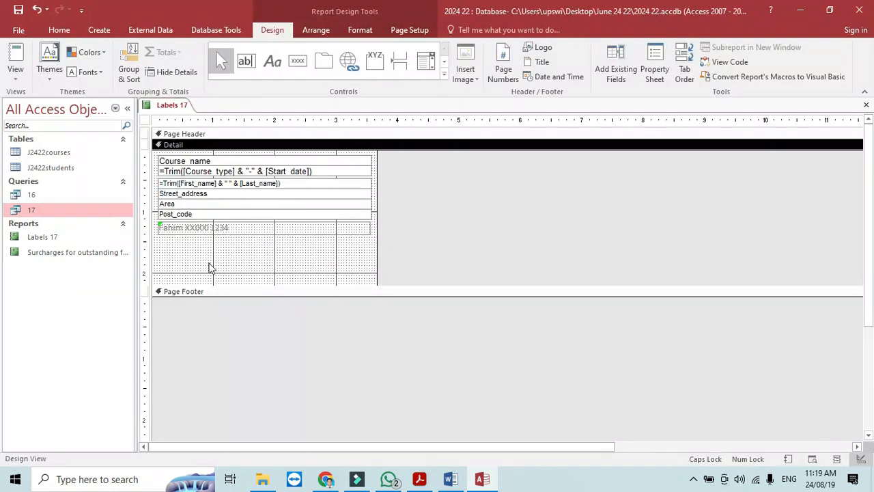
drag(210, 286, 212, 272)
click(5, 77)
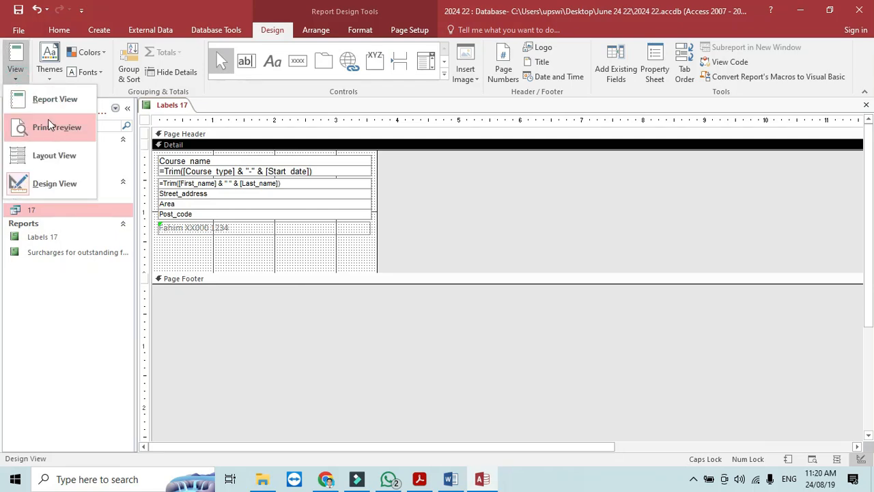
click(20, 125)
drag(867, 318, 840, 174)
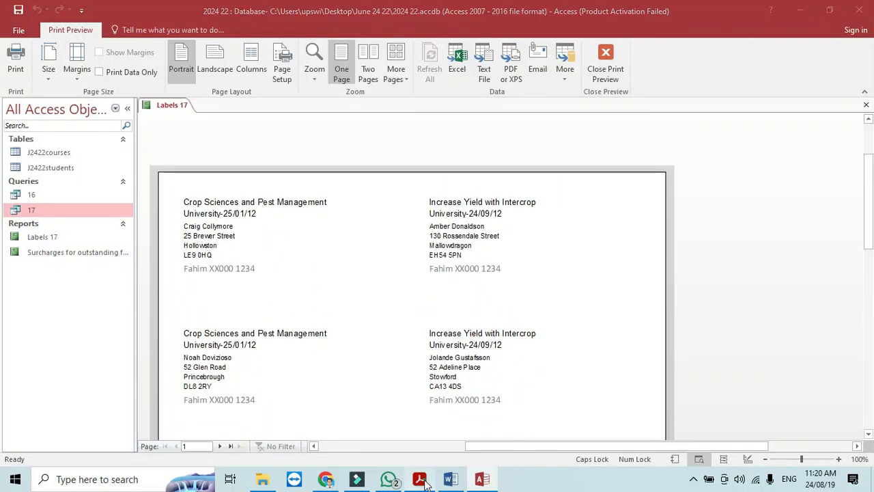
Step: Review question 17's layout and formatting requirements in the exam PDF, and return to the label preview in Access
click(419, 478)
mouse_move(838, 313)
mouse_down()
mouse_move(839, 328)
mouse_move(838, 318)
mouse_up()
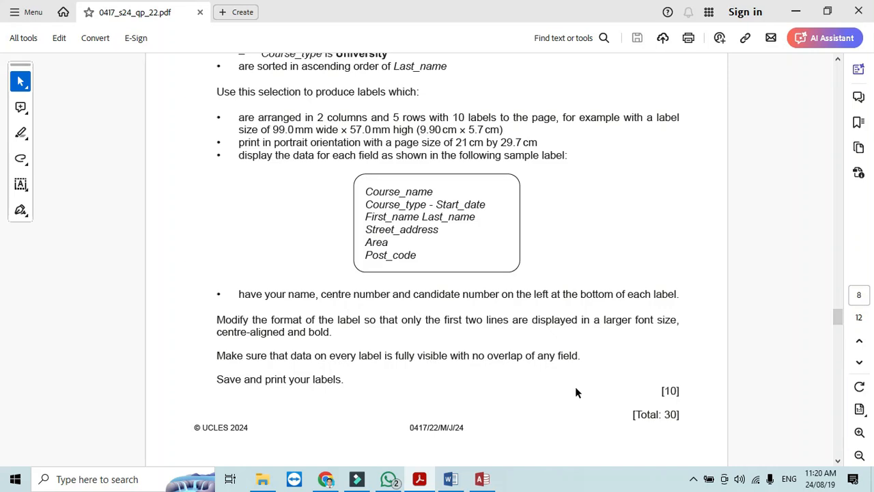
click(482, 479)
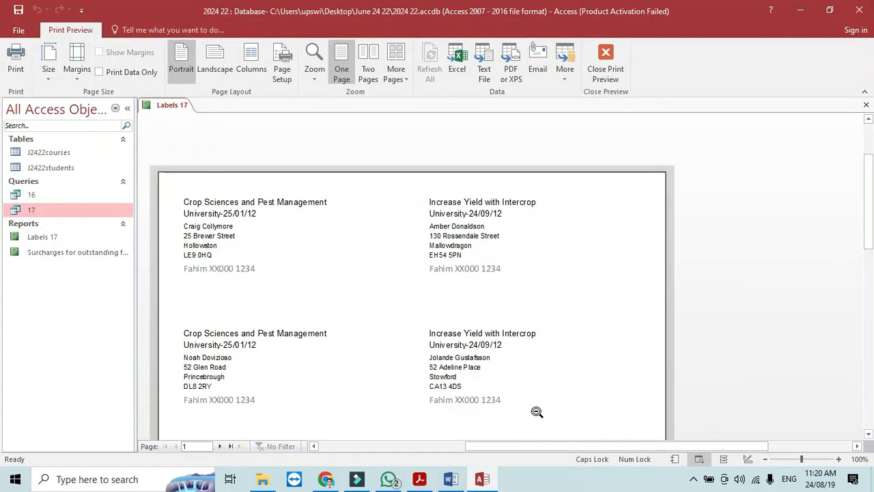